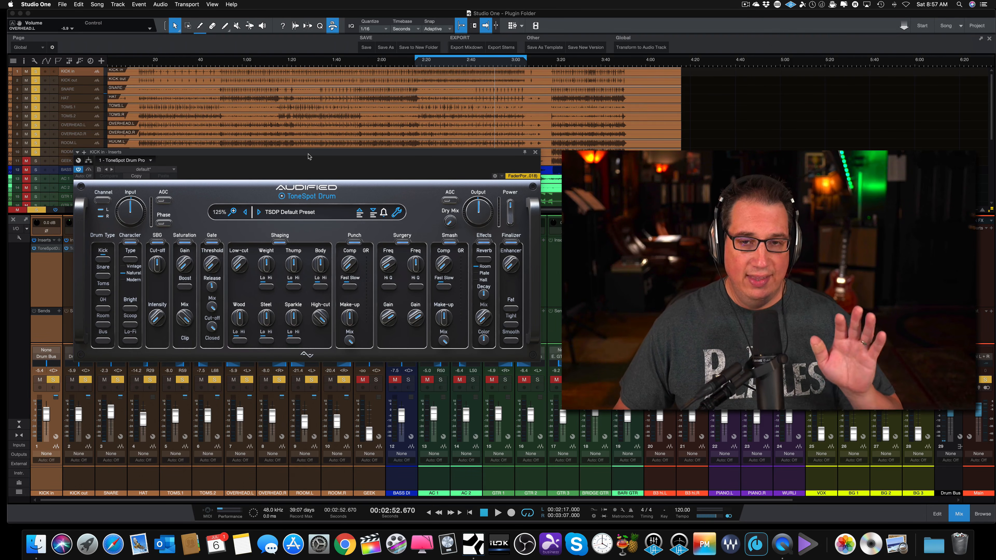
Reposition the ToneSpot Drum Pro plug-in window so the complete interface stays clear over the arrangement and mixer.
drag(309, 156, 313, 140)
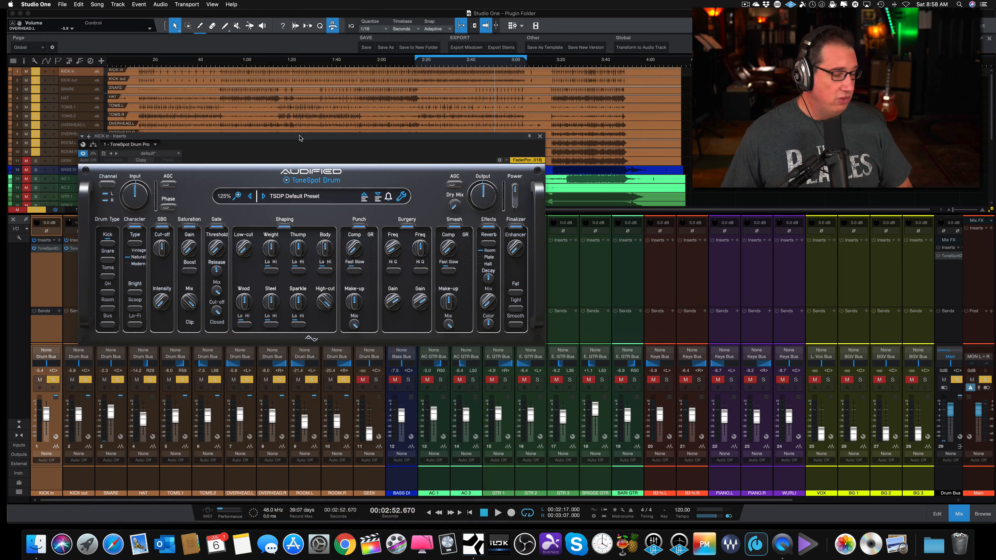
drag(297, 138, 323, 145)
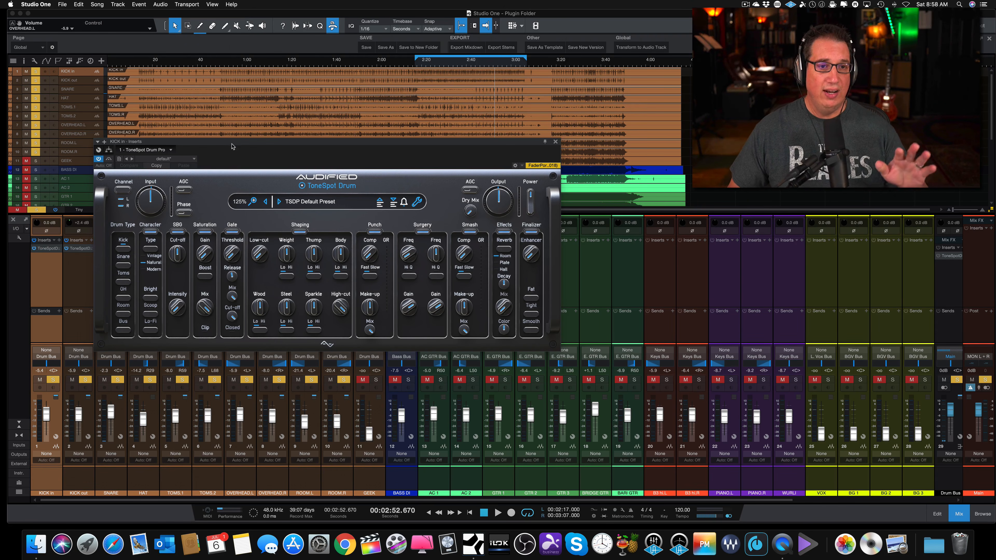
drag(233, 143, 237, 142)
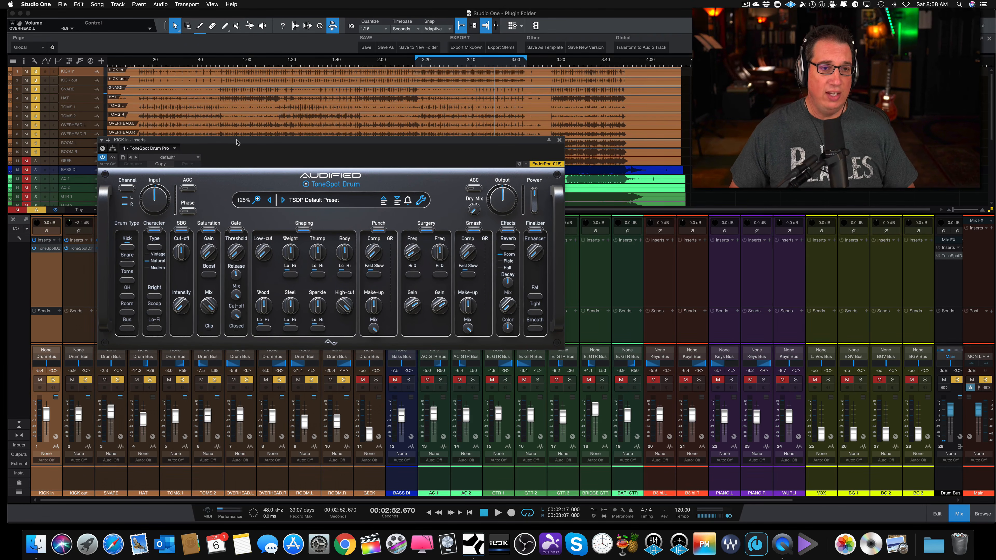
Try the input channel selector with only the R channel, return it to L and R, and toggle the input AGC on and off.
mouse_move(150, 192)
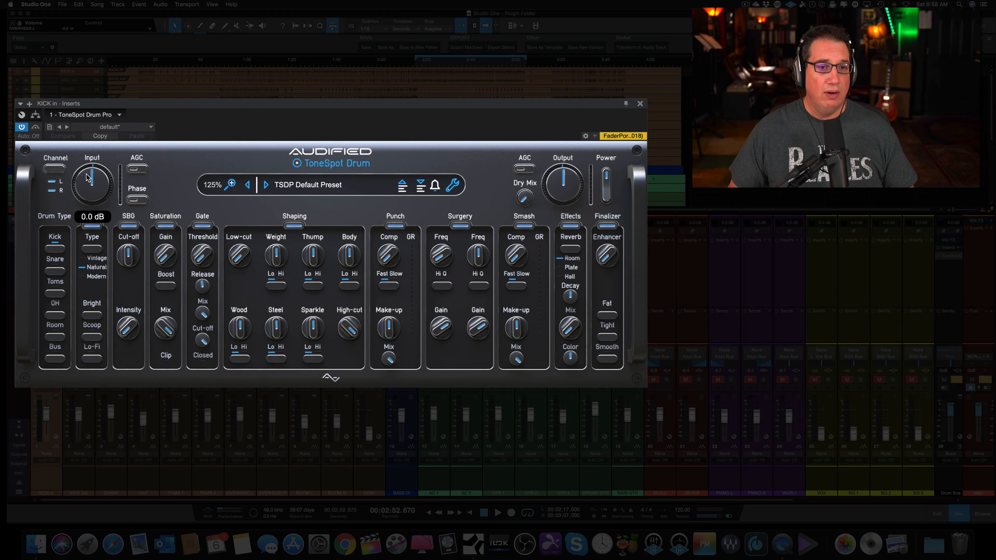
click(52, 174)
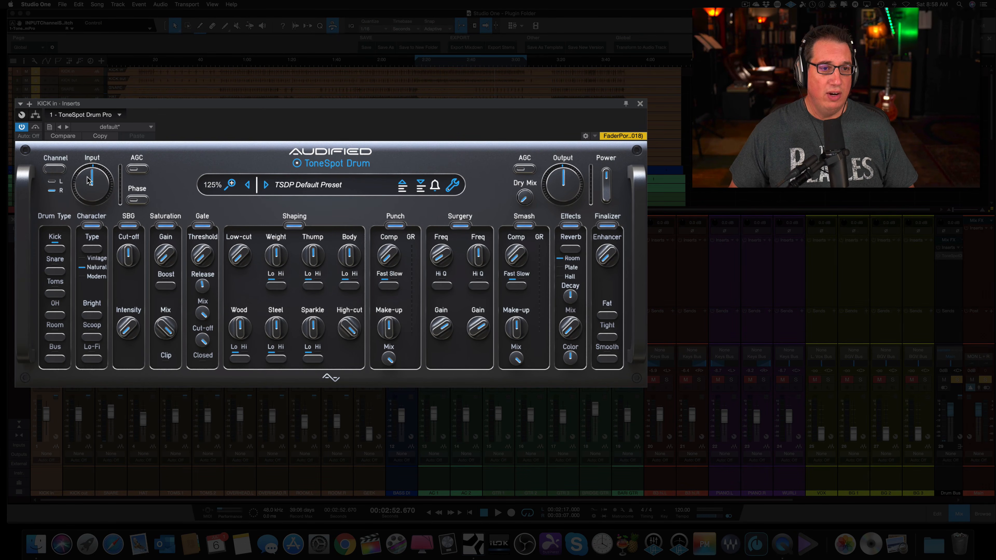
click(53, 169)
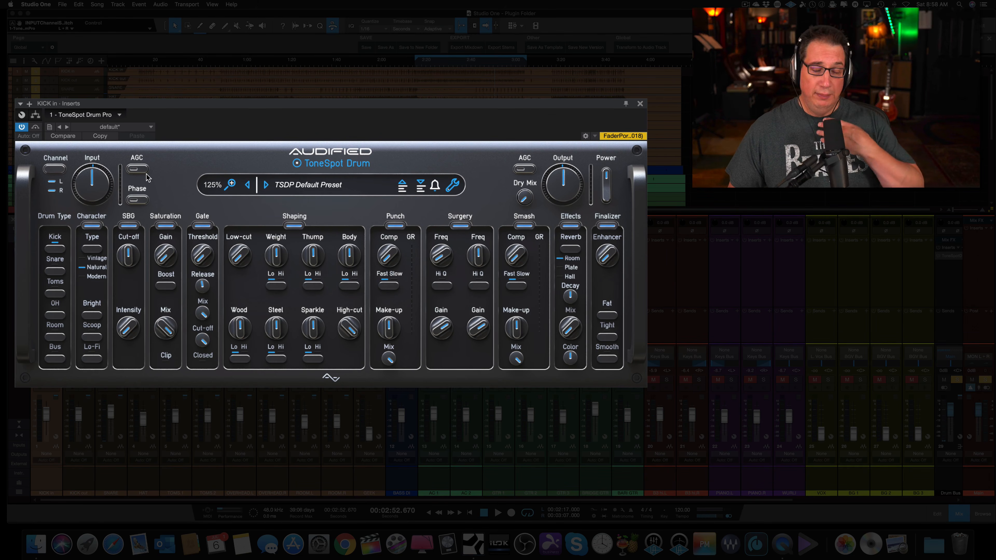
mouse_move(84, 181)
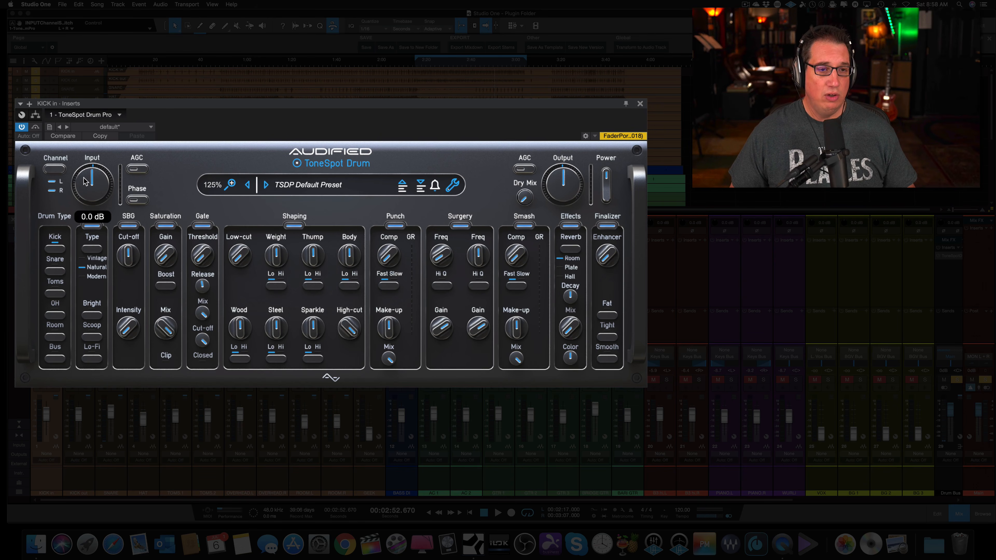
click(135, 169)
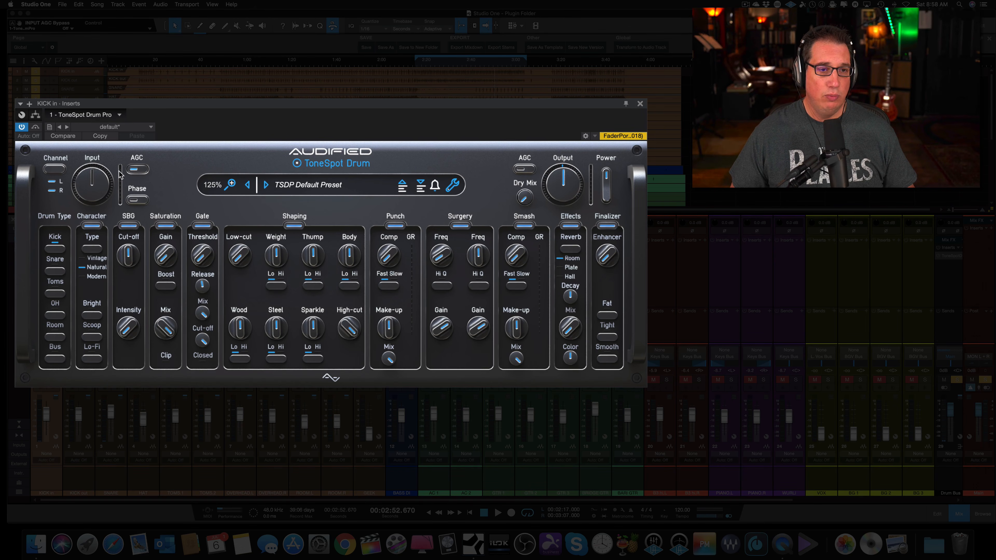
mouse_move(80, 201)
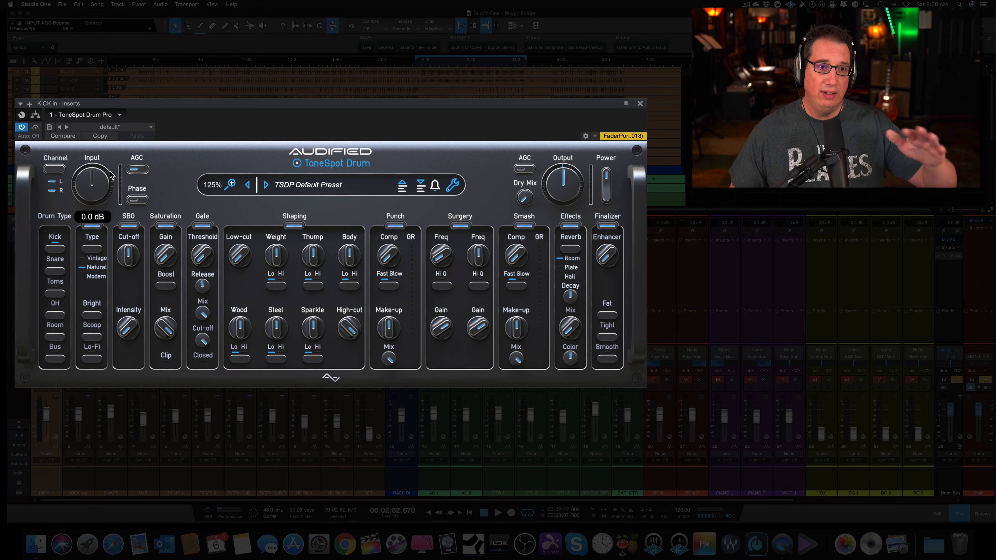
click(138, 170)
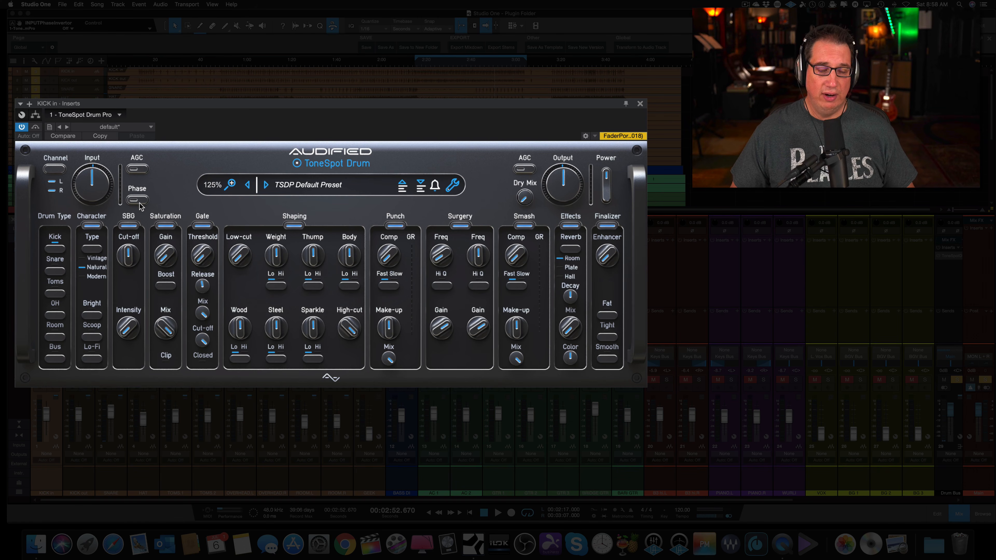
Try the plug-in interface sizes 200% and 50%, moving the window to fit each.
click(232, 185)
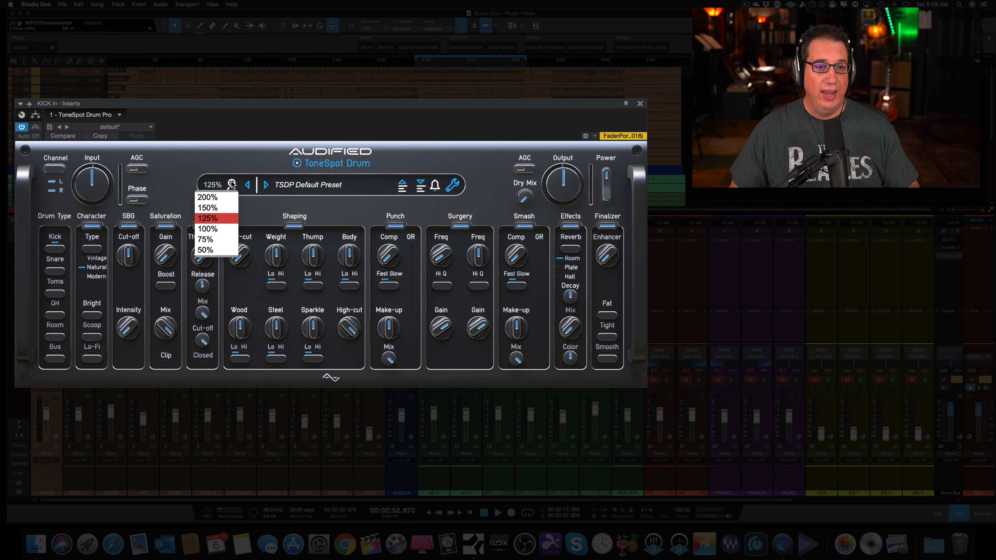
click(215, 199)
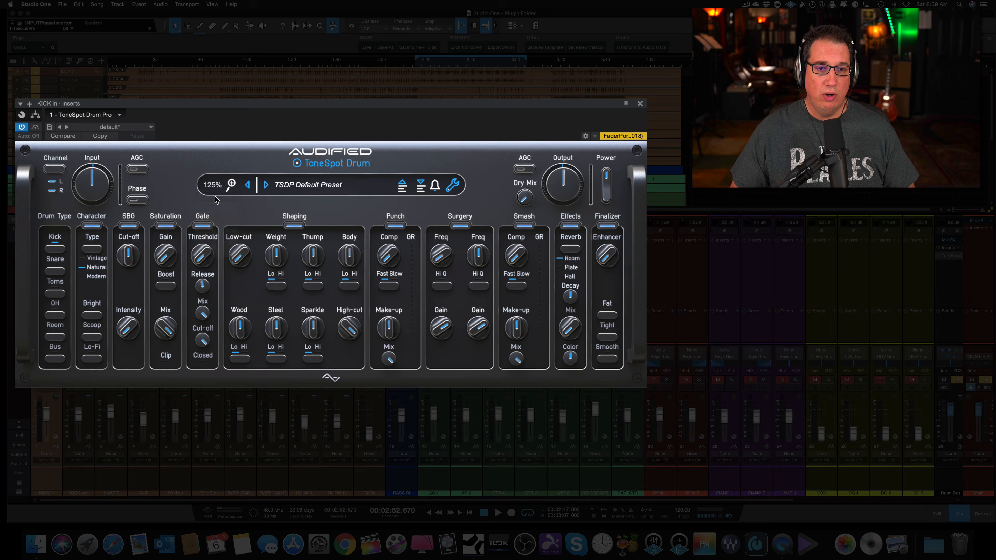
drag(226, 91, 226, 62)
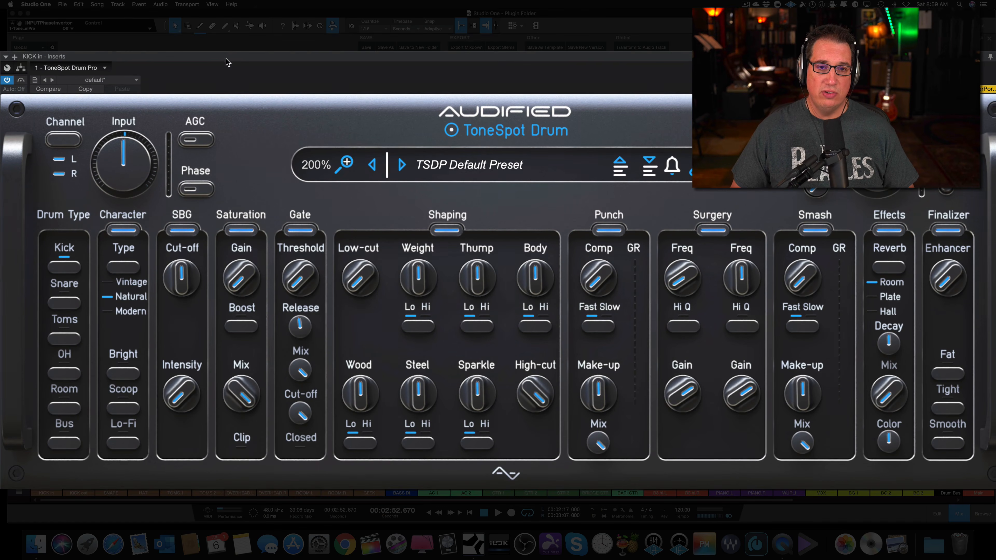
click(345, 164)
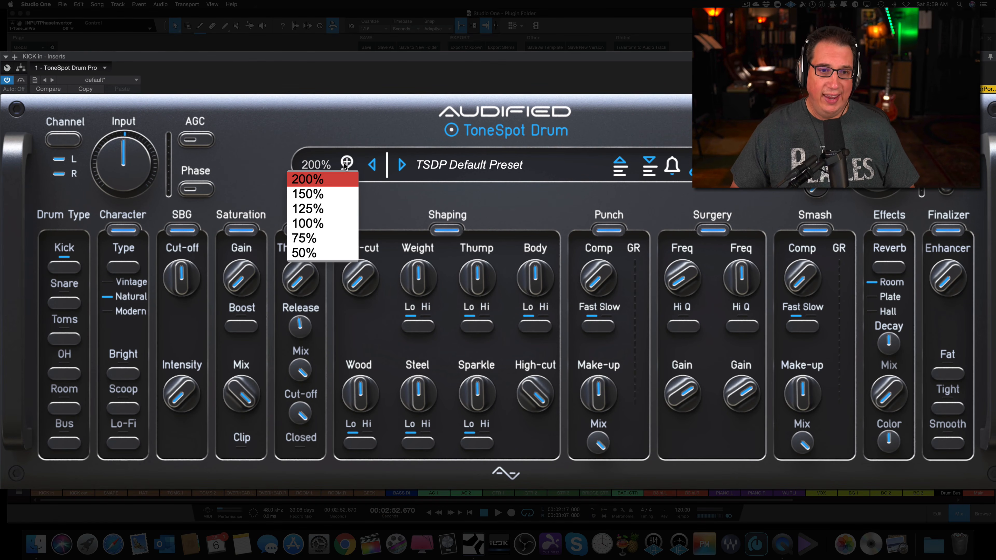
click(318, 255)
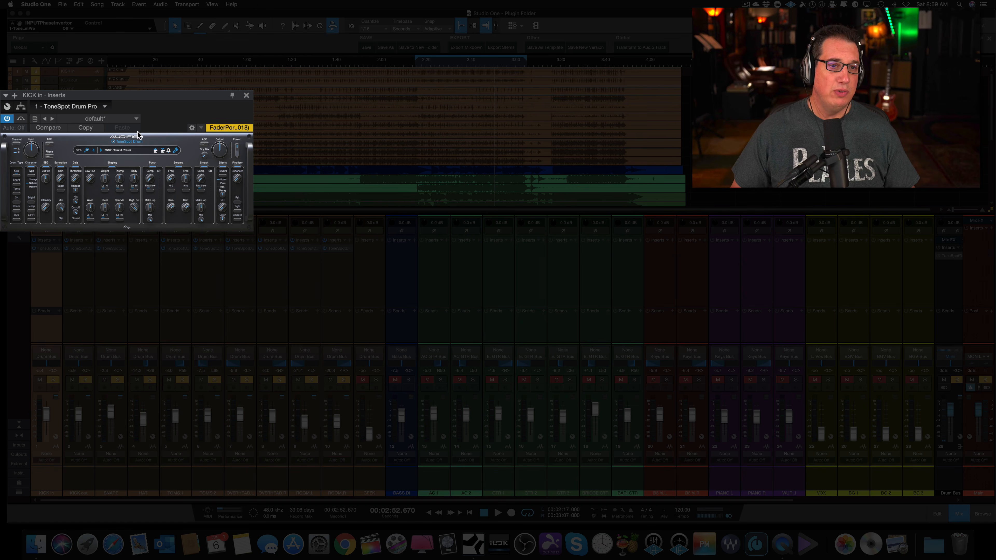
drag(143, 95, 238, 124)
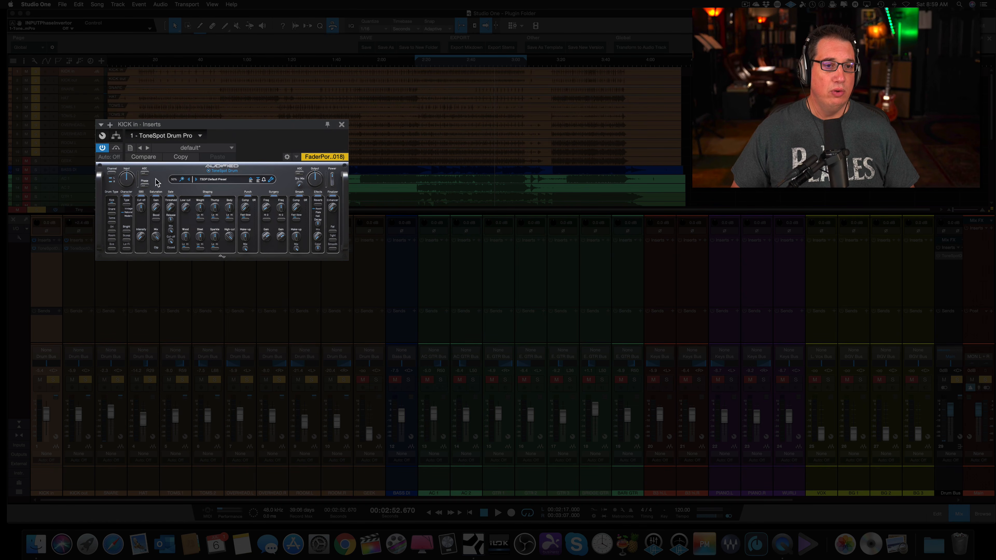
Scale the plug-in interface to 100% and then 125%, and reposition its window over the mixer.
click(182, 180)
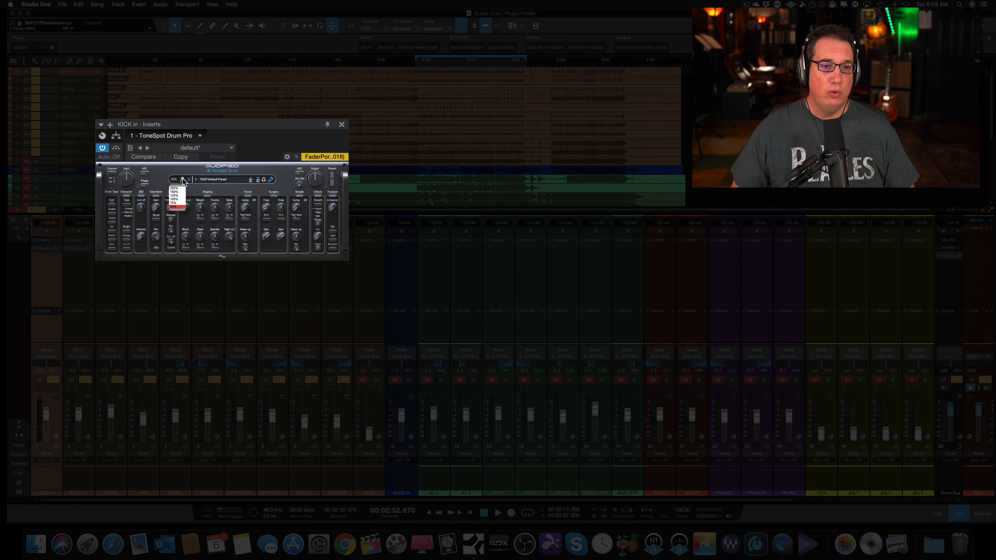
click(176, 196)
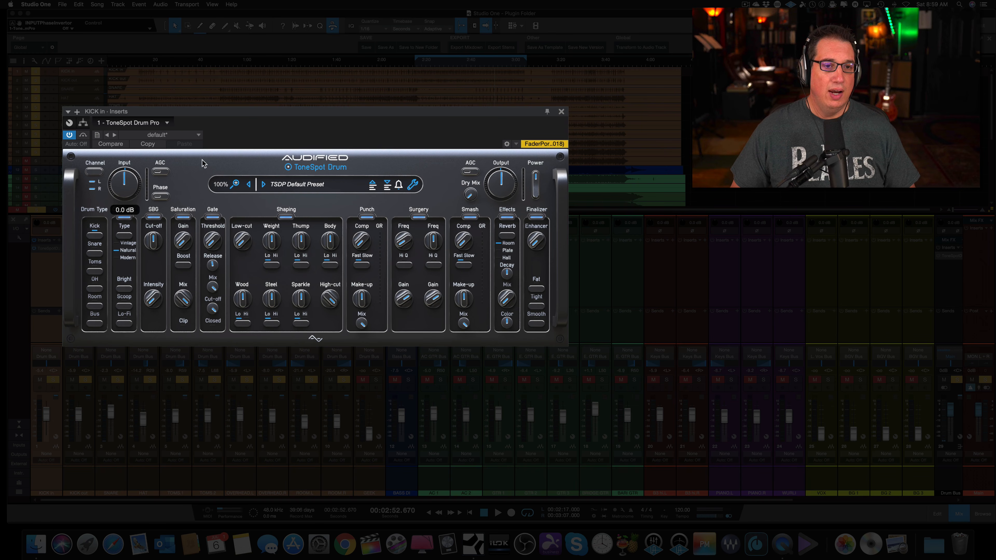
click(236, 184)
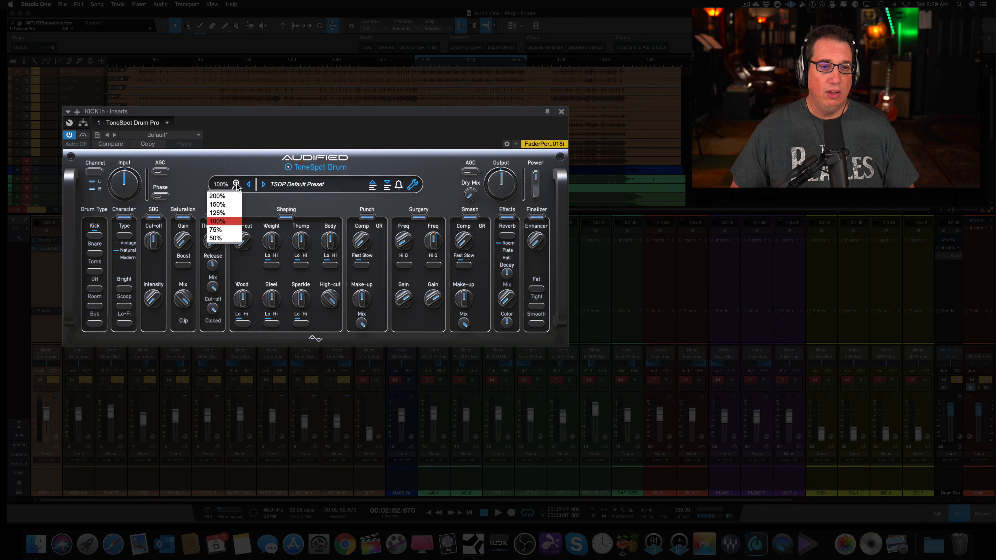
click(234, 213)
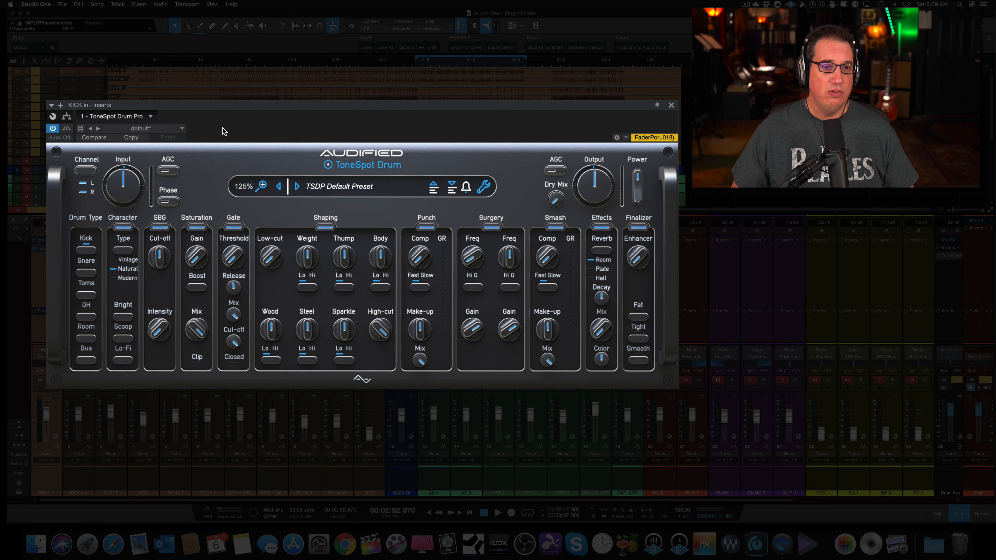
drag(231, 109, 195, 118)
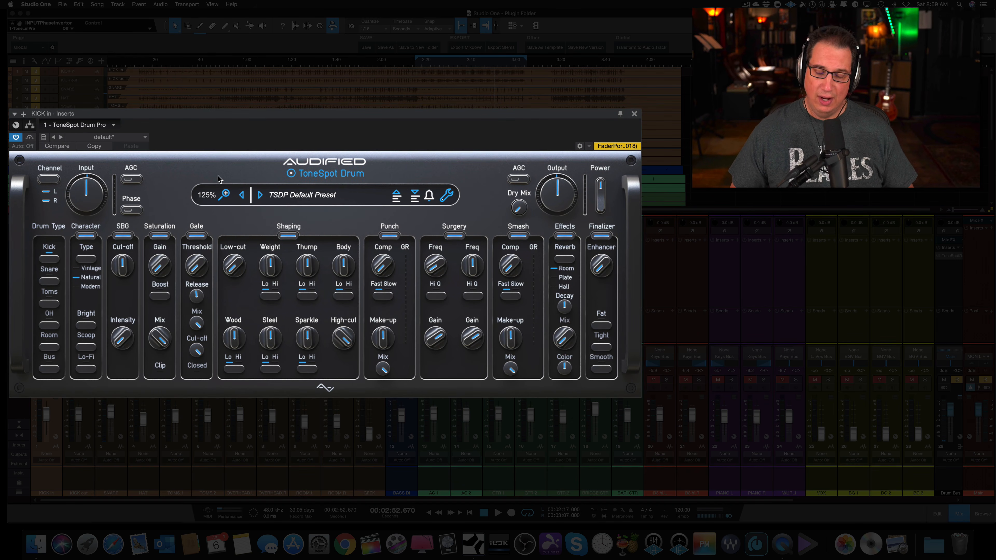
Look through the preset categories and the Kick presets, then leave the list without loading one.
click(304, 196)
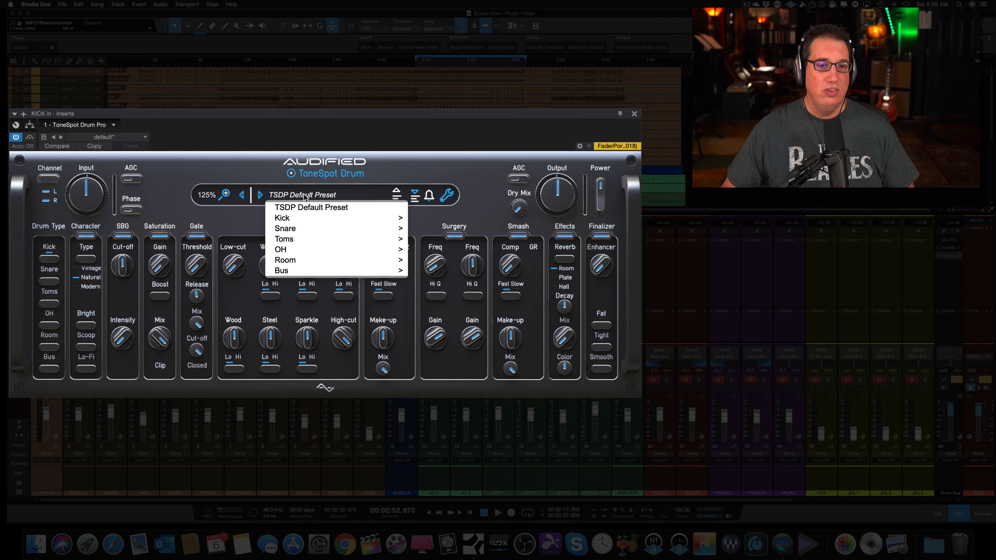
mouse_move(292, 218)
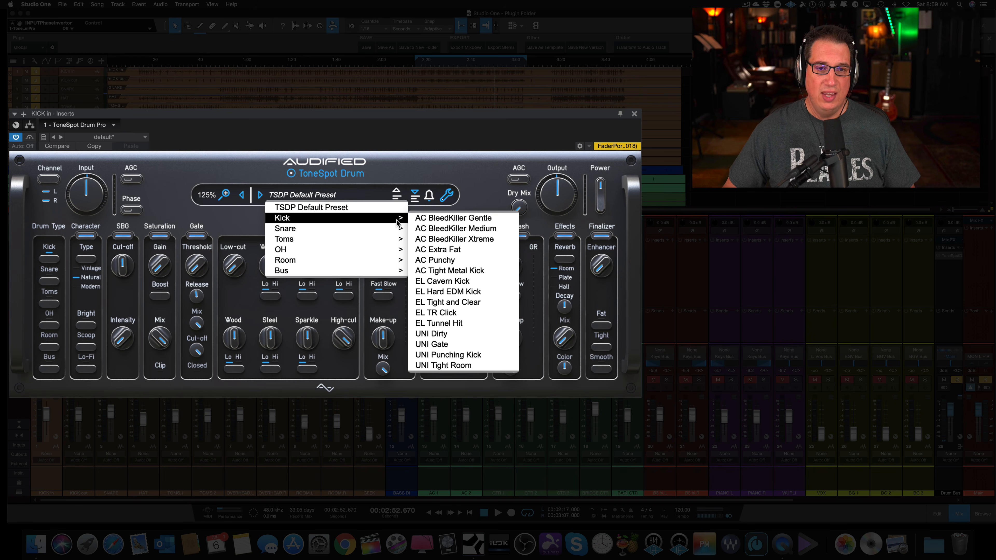
mouse_move(316, 253)
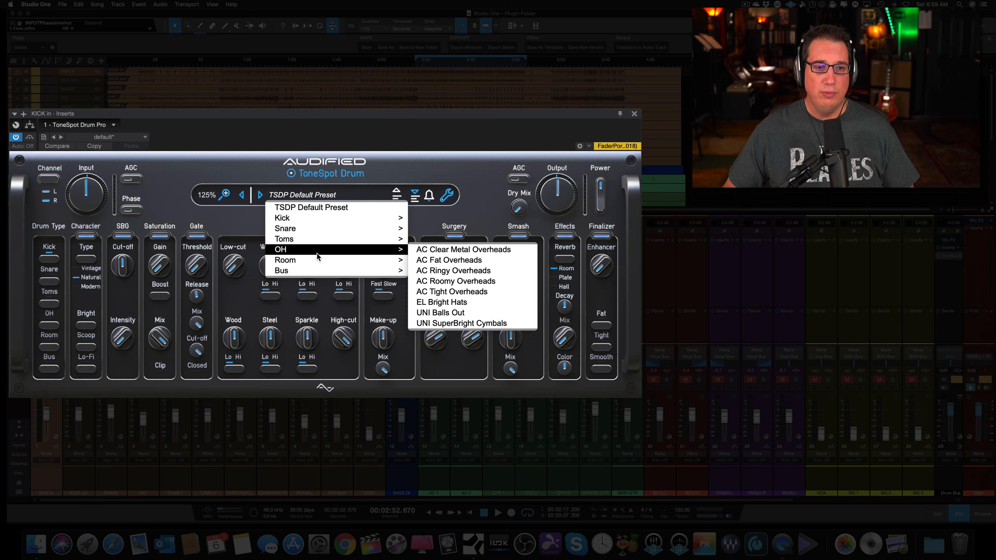
click(375, 126)
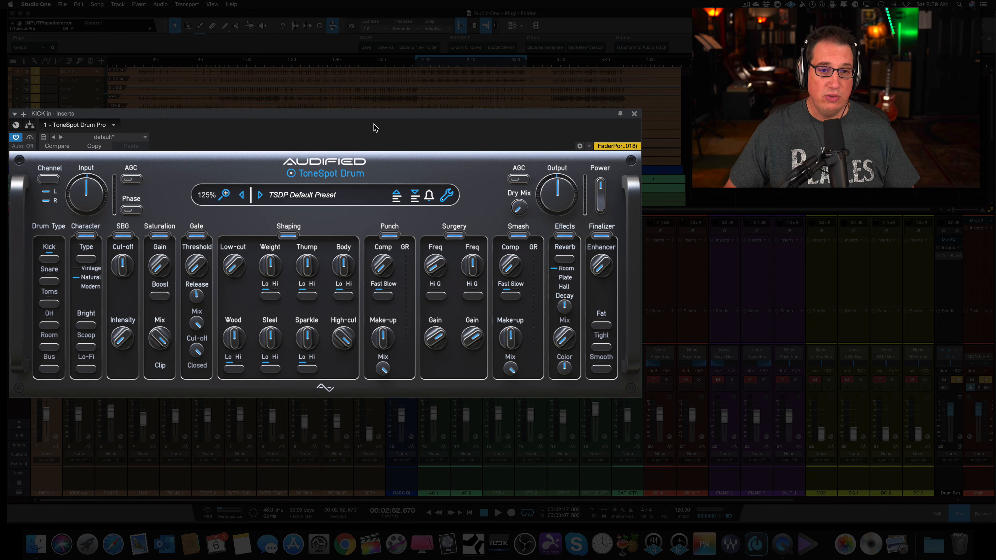
View the Audified notifications and the plug-in's support, calibration and copy/paste options, closing both without choosing anything.
click(429, 196)
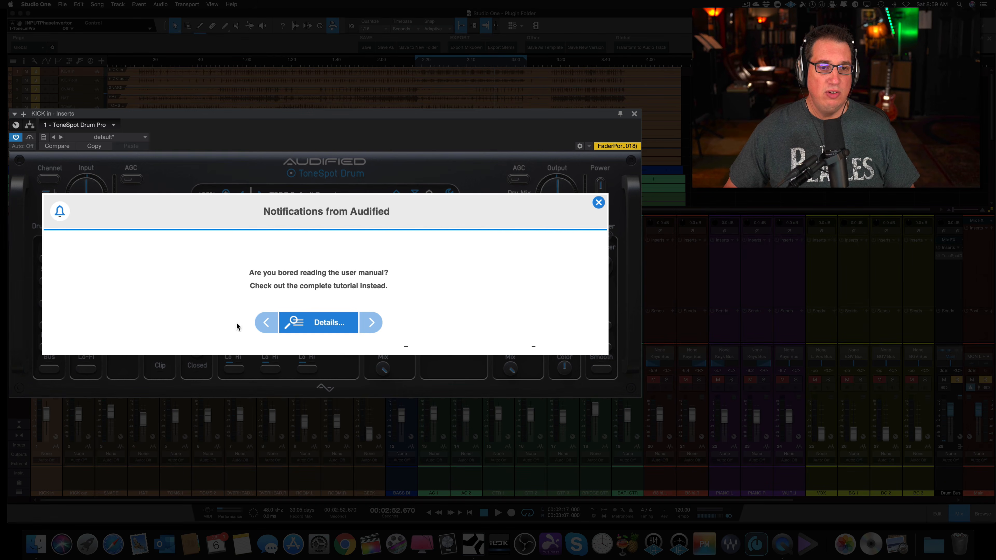
click(597, 205)
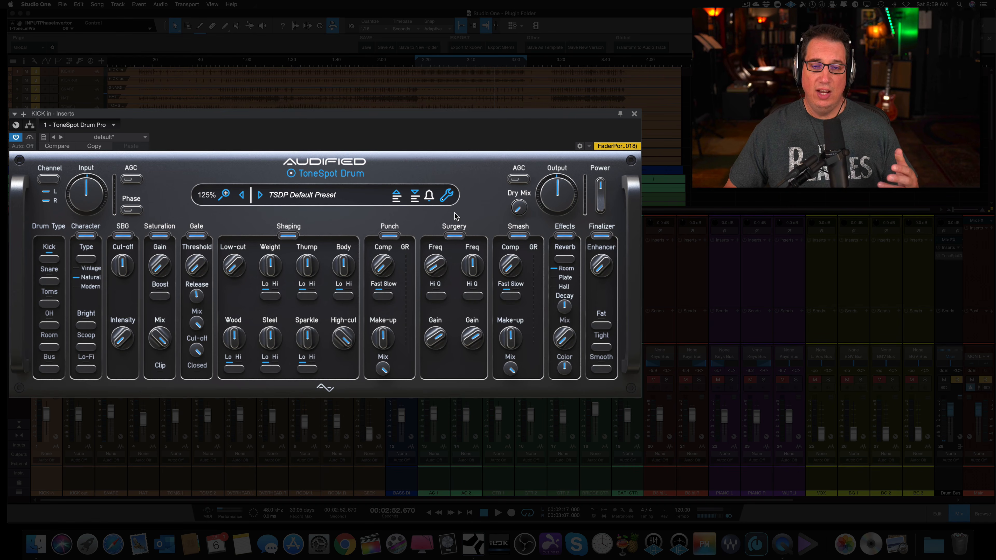
click(447, 196)
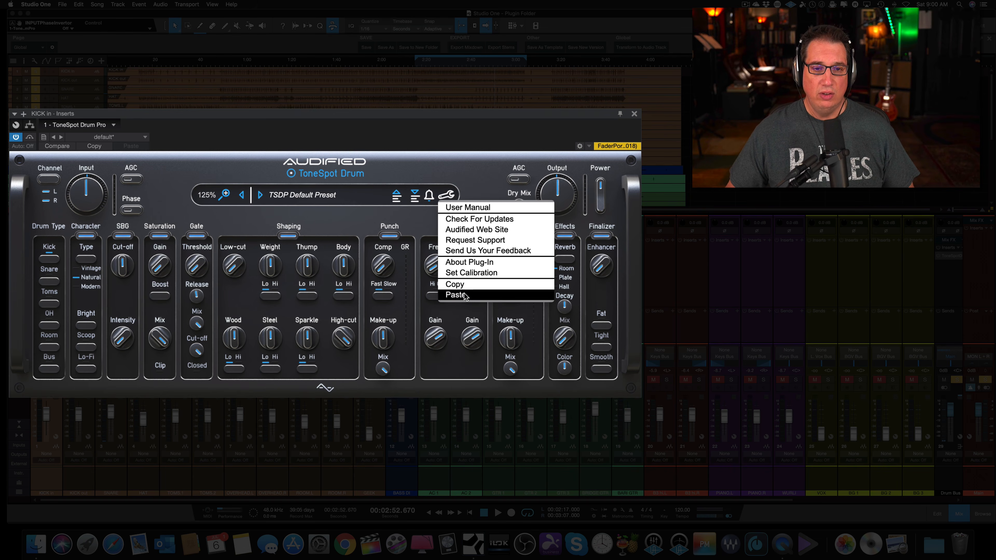
click(470, 146)
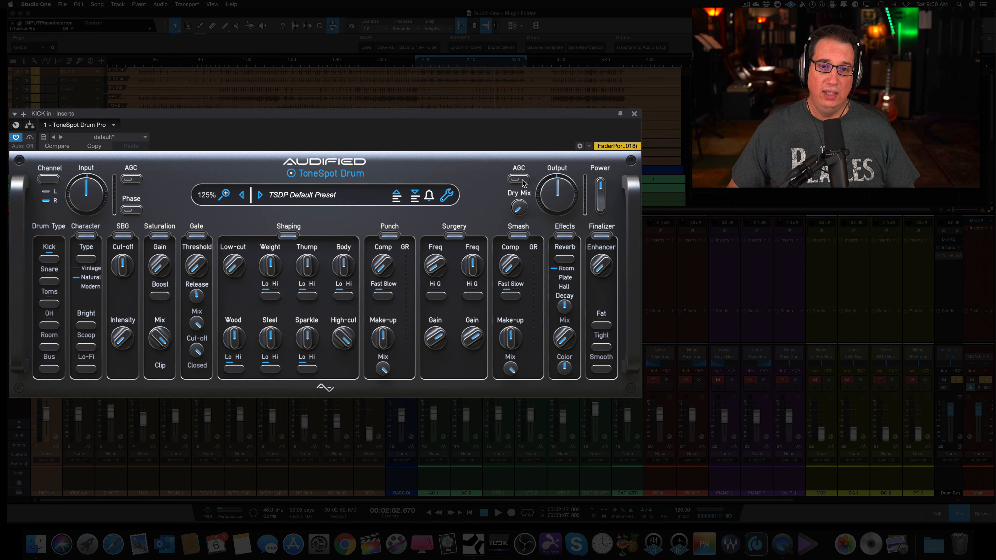
Try the output Dry Mix control and switch the plug-in's power off and back on.
mouse_move(517, 210)
mouse_down()
mouse_move(523, 148)
mouse_move(518, 226)
mouse_up()
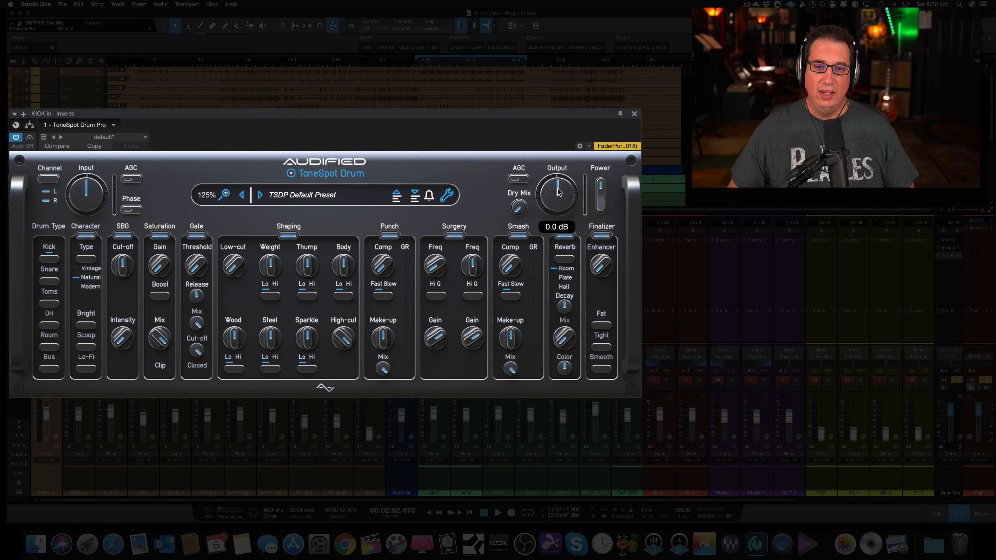
click(600, 192)
click(600, 192)
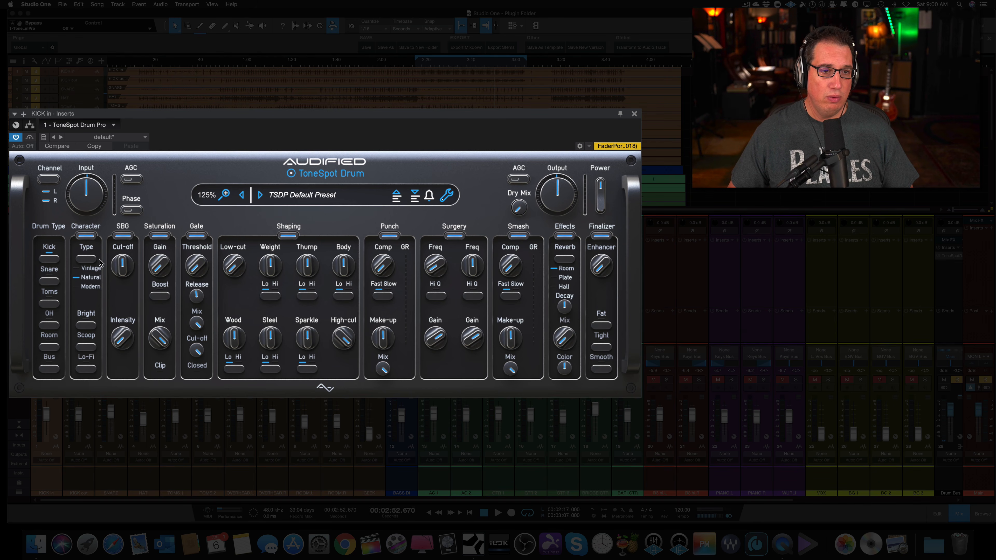
Try the Character section's active switch and its Bright and Scoop options.
click(86, 237)
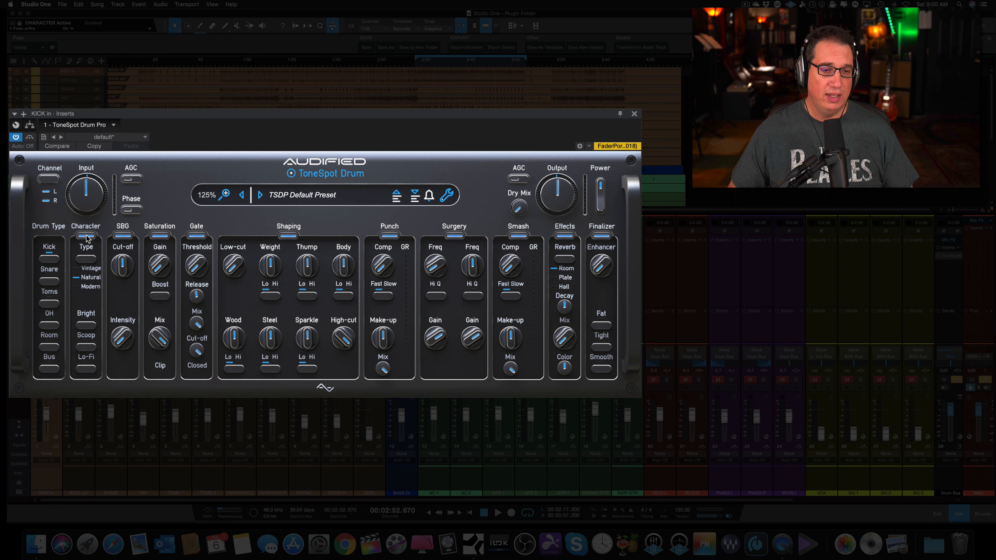
click(92, 326)
click(88, 348)
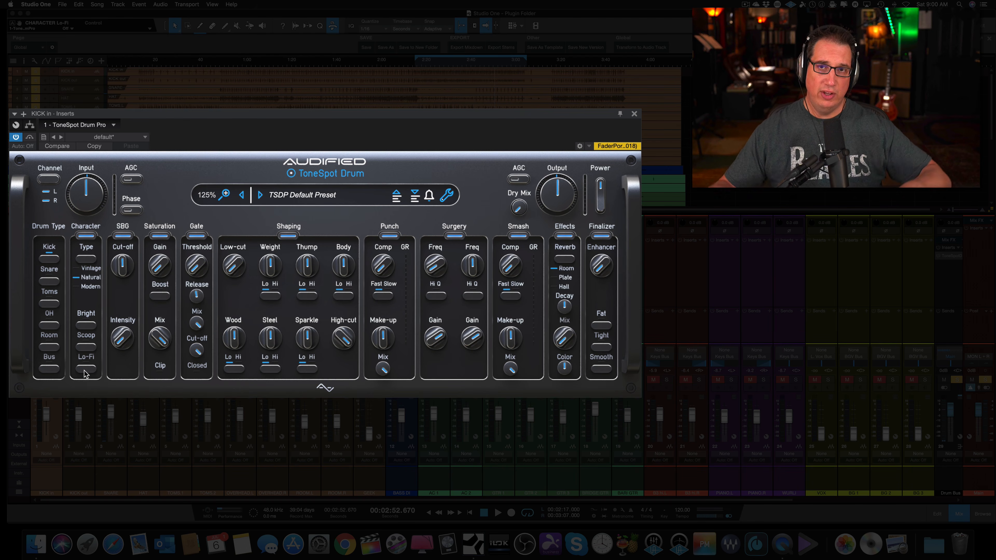
Toggle the SBG section off and on and try its Intensity control at 0.0 %.
click(123, 236)
click(123, 236)
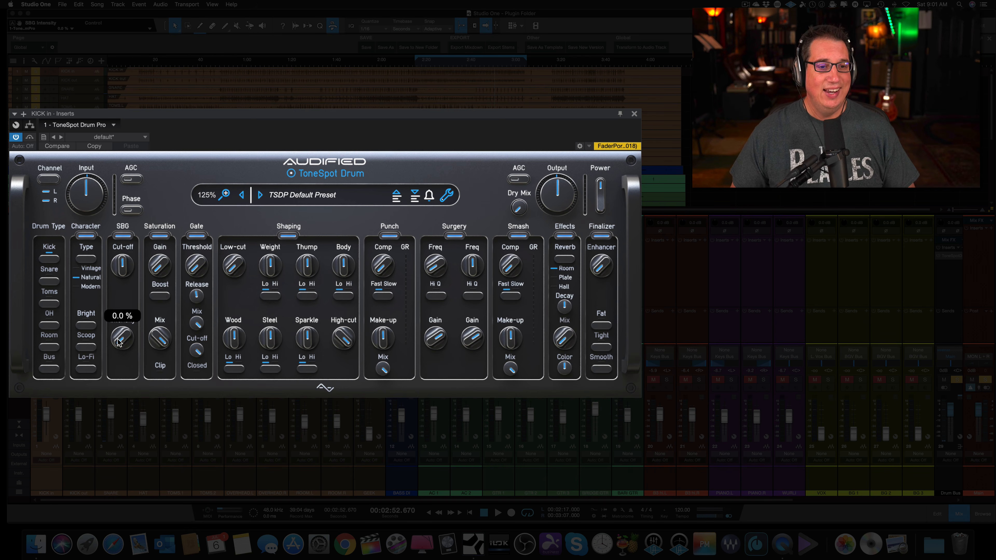
mouse_move(118, 340)
mouse_down()
mouse_move(117, 280)
mouse_move(113, 356)
mouse_up()
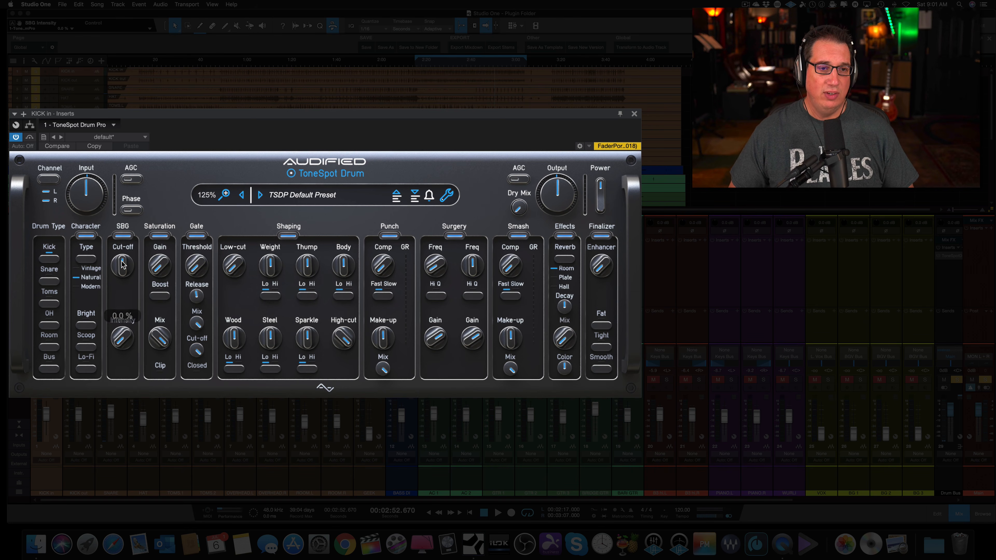
Toggle the Saturation section off and on and lower its Mix control from full.
click(160, 237)
click(160, 237)
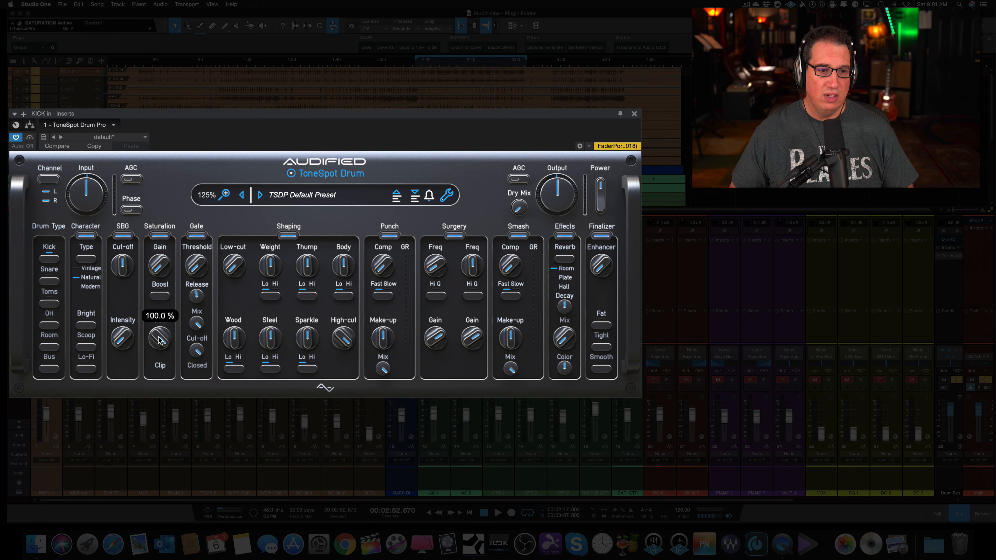
drag(157, 337, 151, 394)
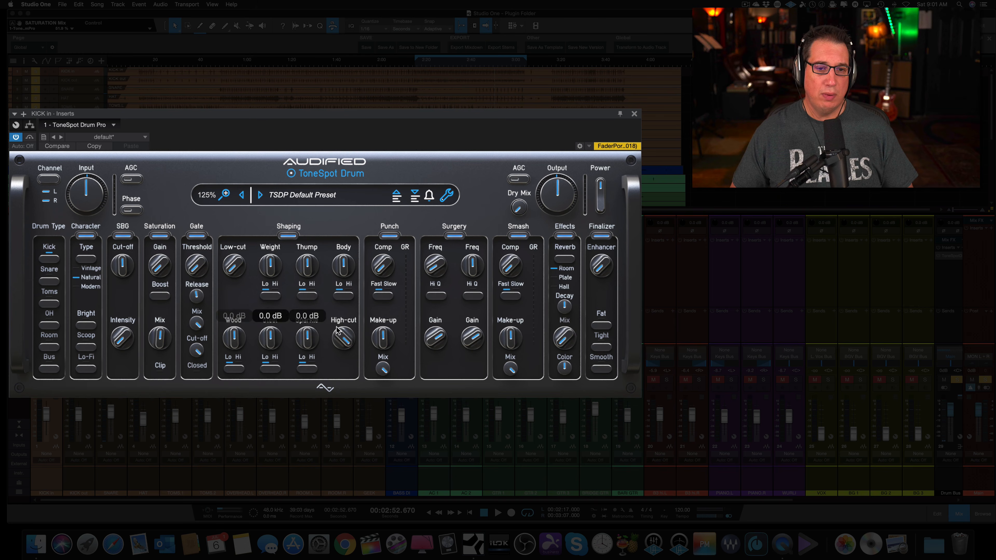
Try the Weight Lo/Hi switch, the Punch Mix, the Smash active switch and the reverb Color control.
click(266, 300)
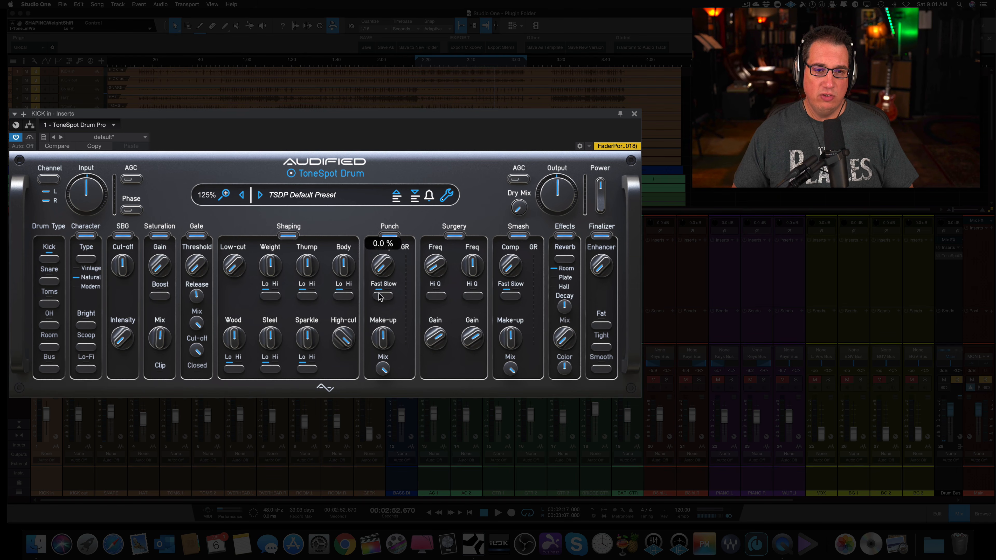
drag(379, 366, 379, 322)
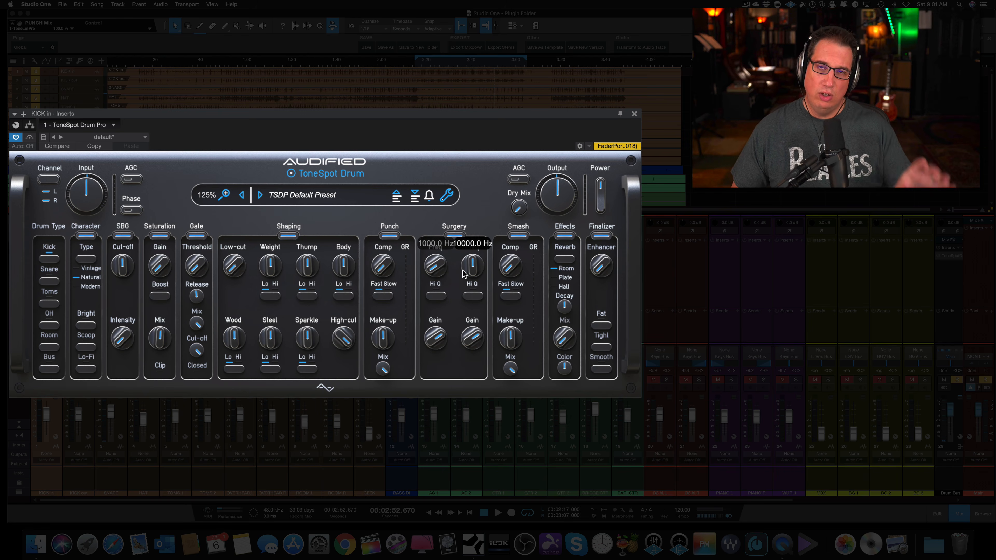
click(518, 237)
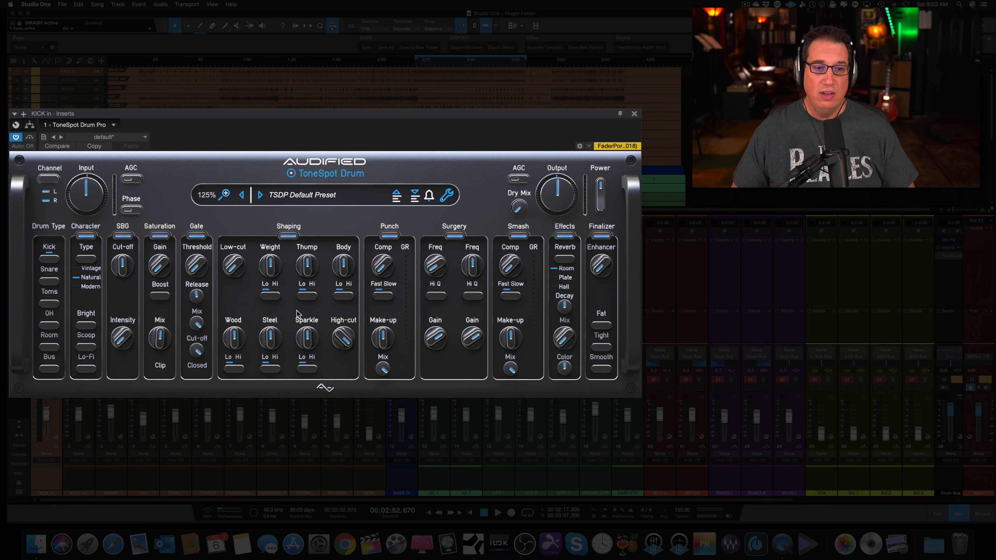
mouse_move(275, 272)
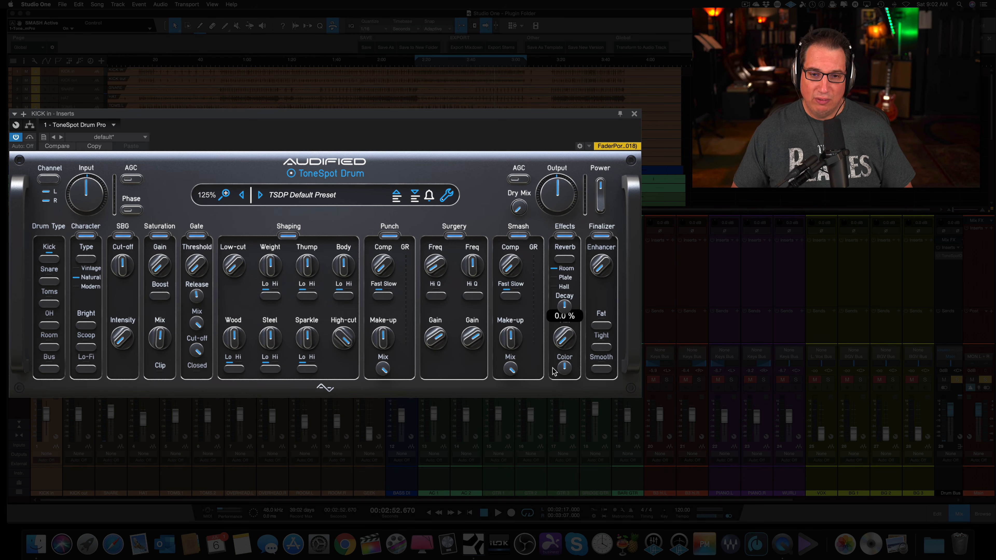
drag(553, 369, 564, 367)
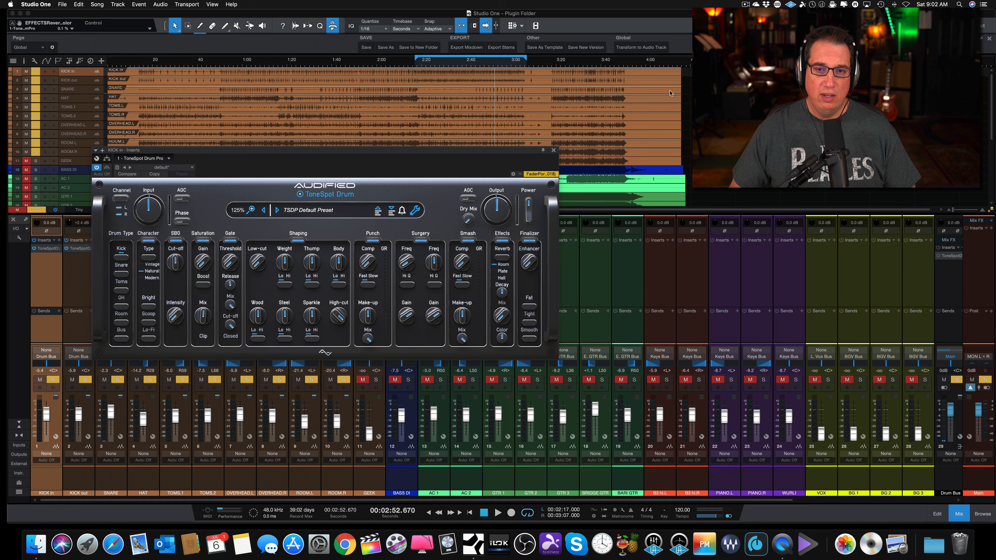
Close the plug-in window, set the loop range from 0:49 to 1:31 and start playback from its beginning.
click(553, 151)
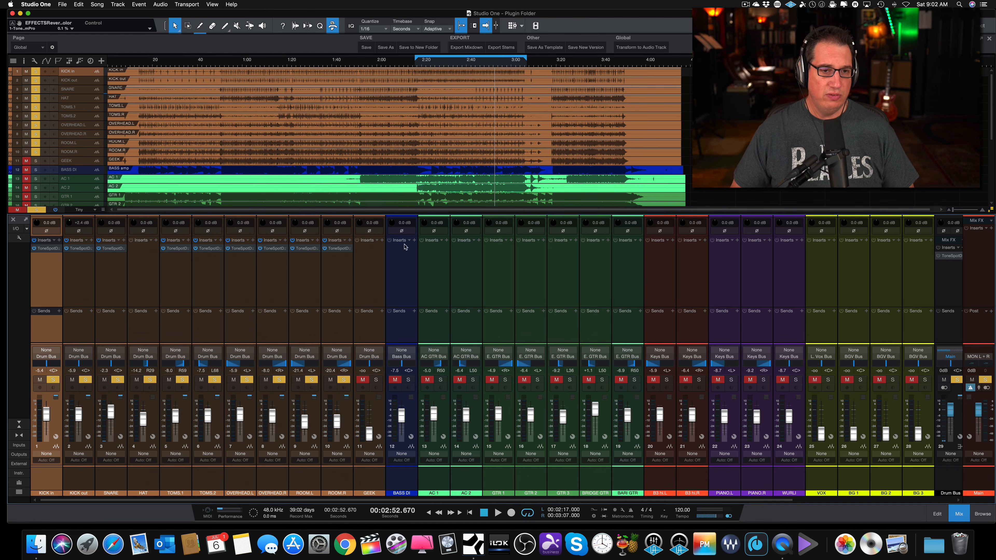
click(418, 62)
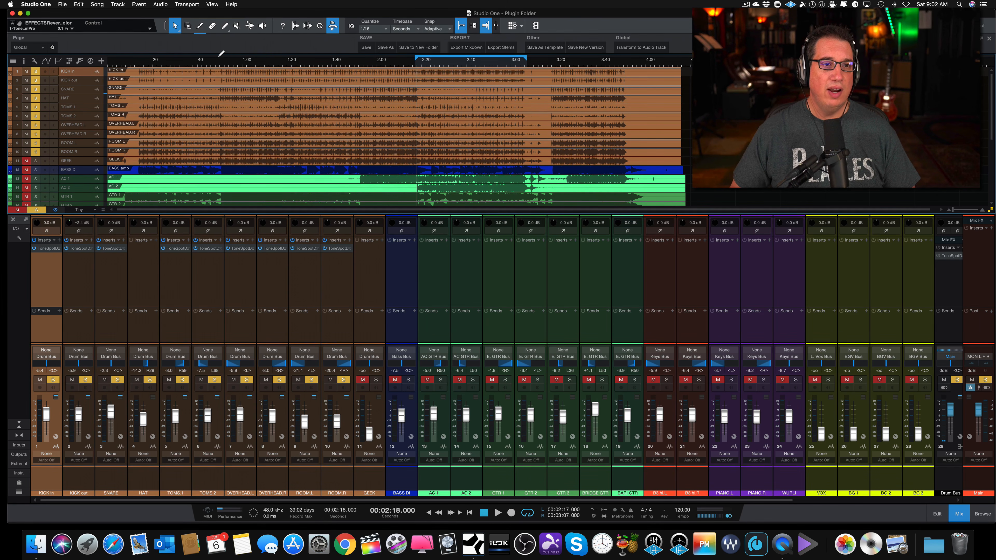
drag(217, 56, 310, 56)
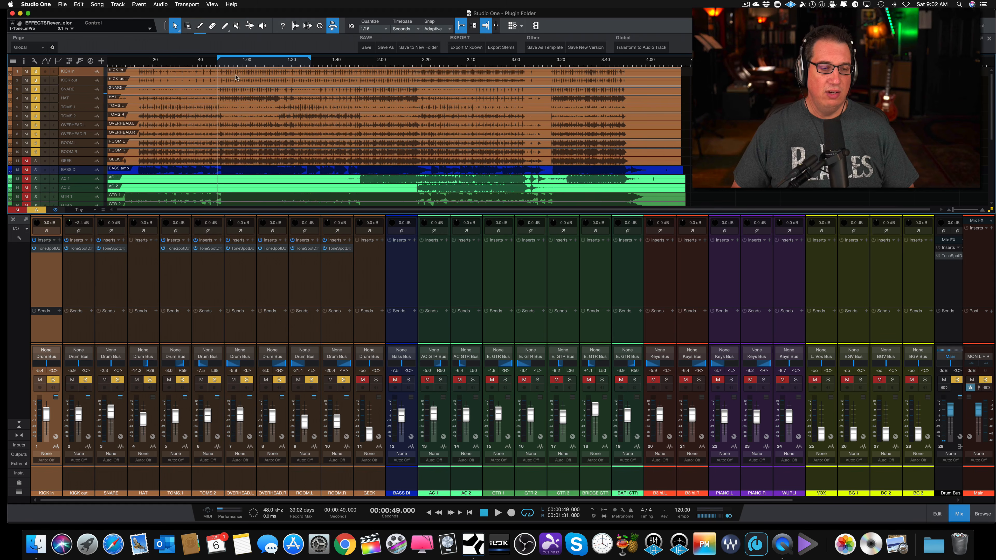
key(space)
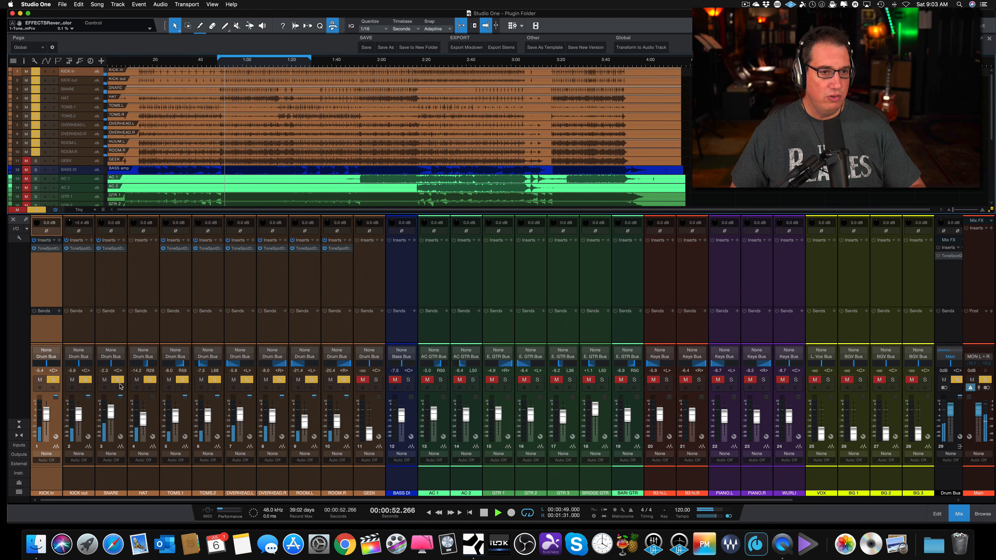
Bypass the ToneSpot inserts on the KICK out, SNARE, TOMS, OVERHEAD and ROOM channels.
click(67, 249)
click(99, 248)
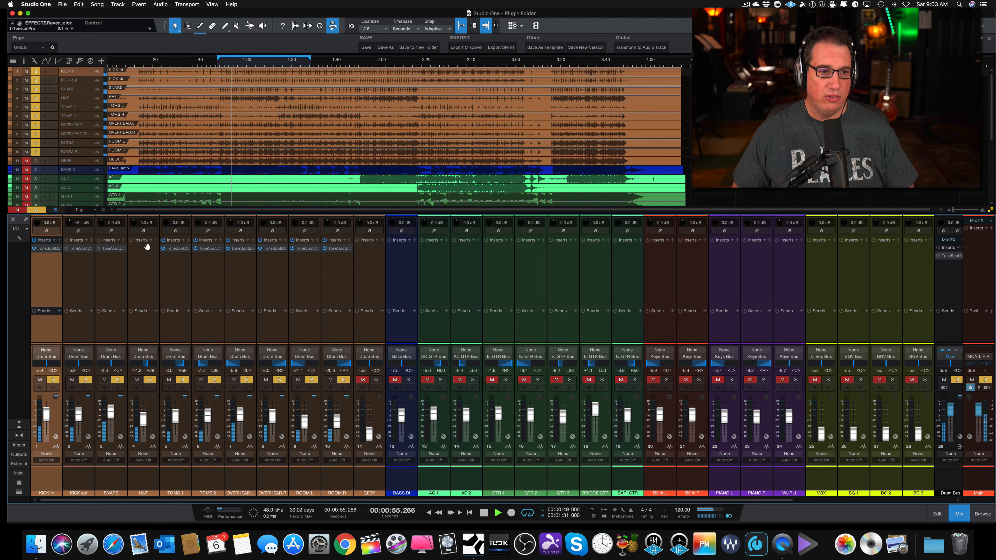
click(163, 248)
click(195, 248)
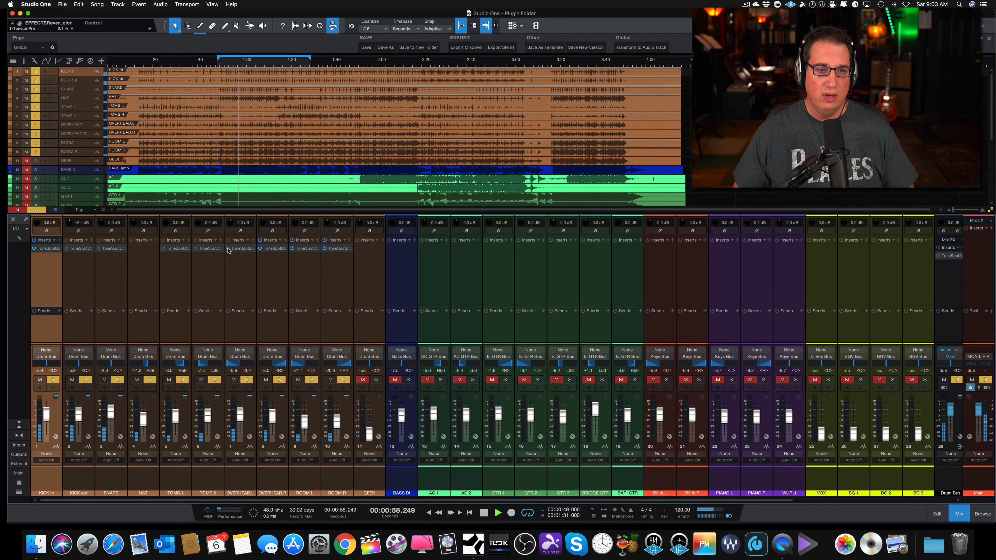
click(227, 249)
click(260, 249)
click(293, 249)
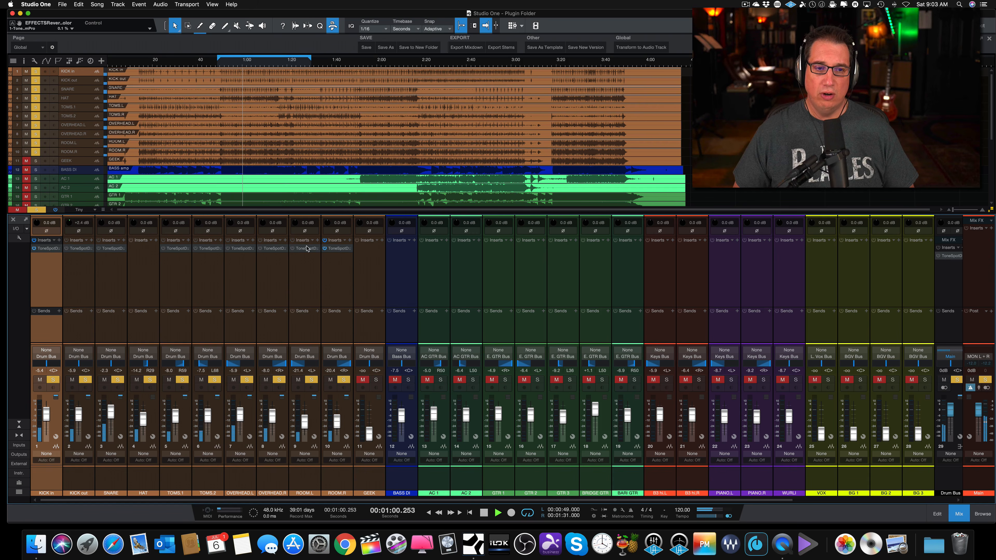
click(324, 248)
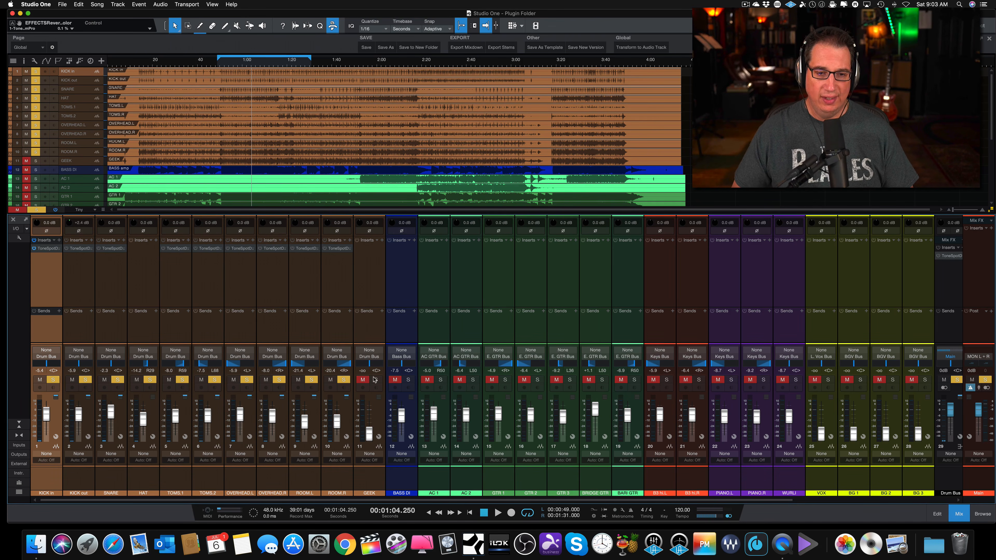
Mute all drum channels from KICK out through GEEK, leaving KICK in as the selected channel.
click(373, 479)
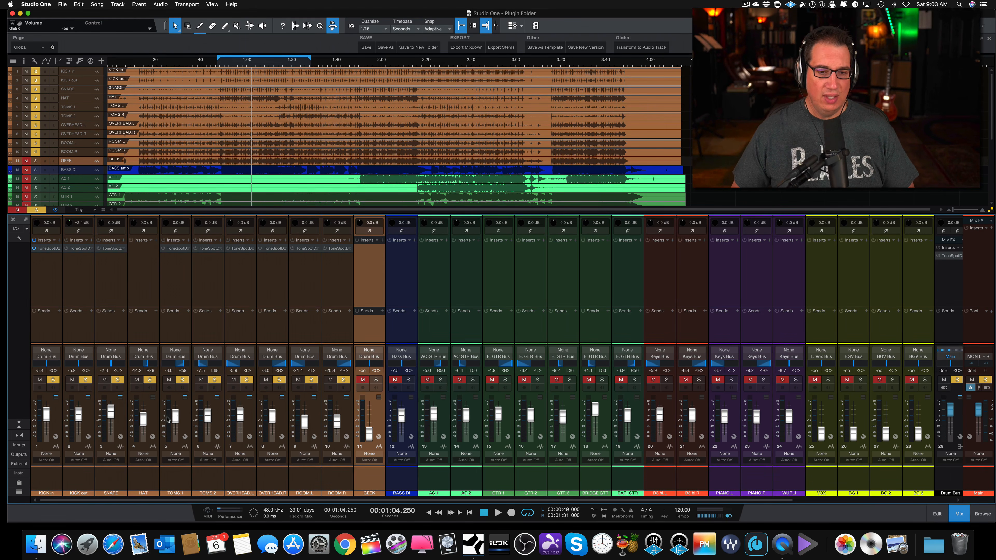
click(83, 482)
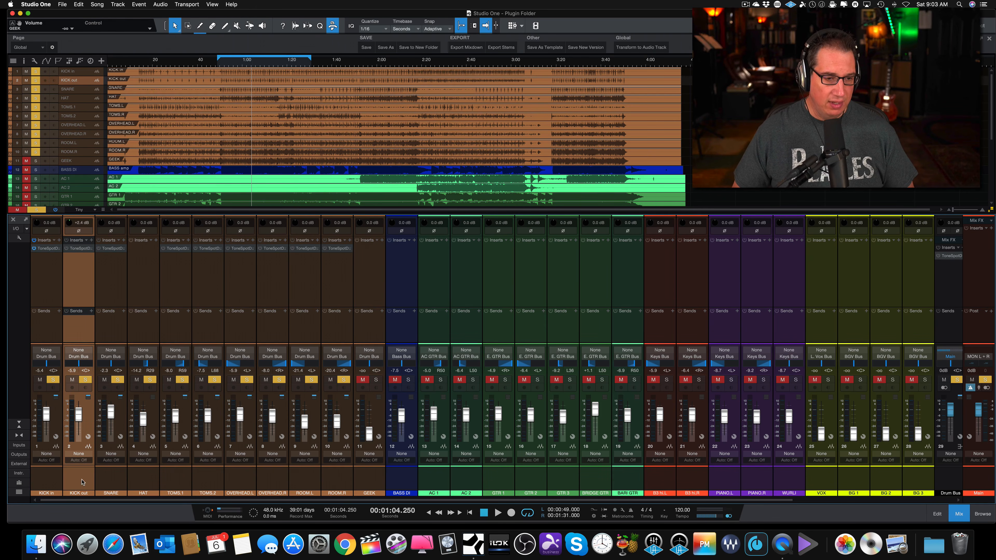
shift+click(361, 484)
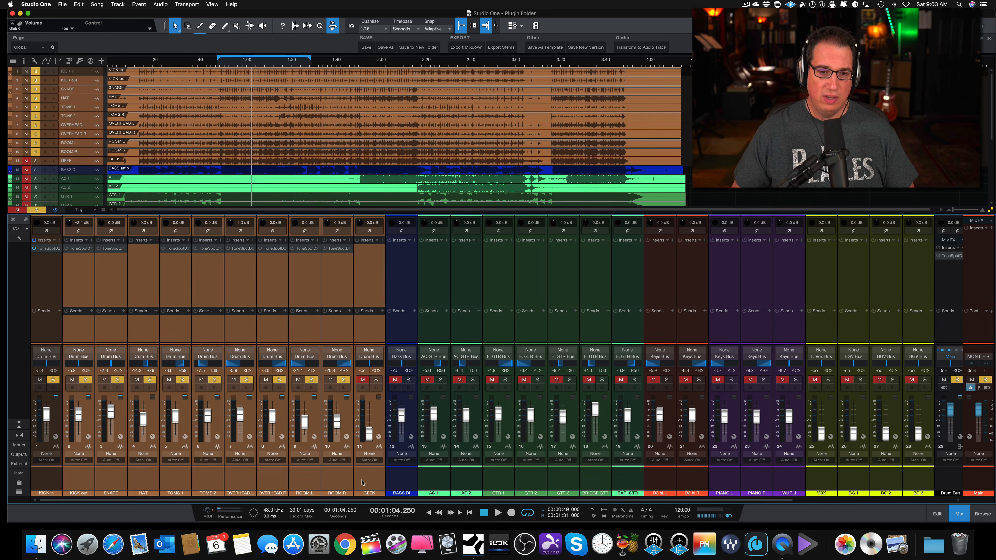
click(331, 380)
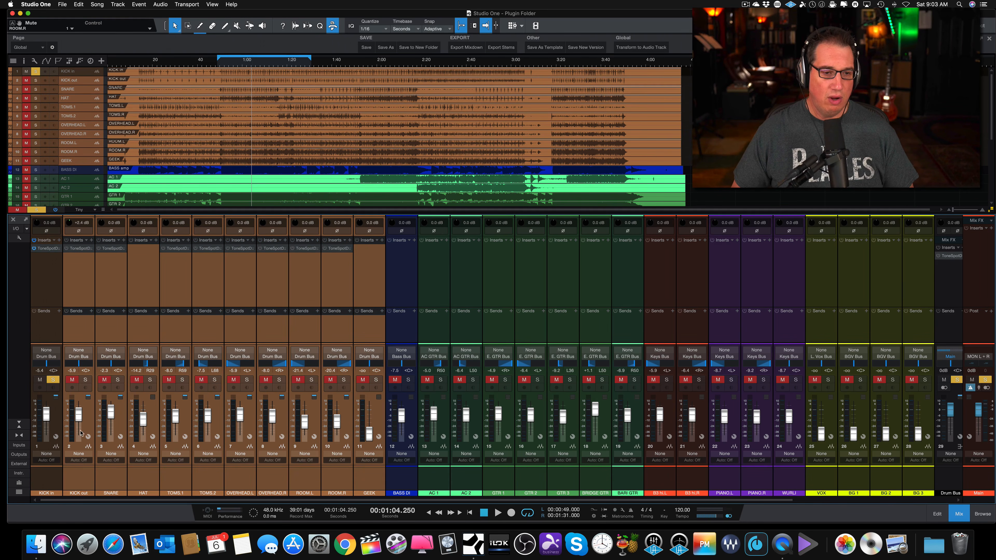
click(42, 478)
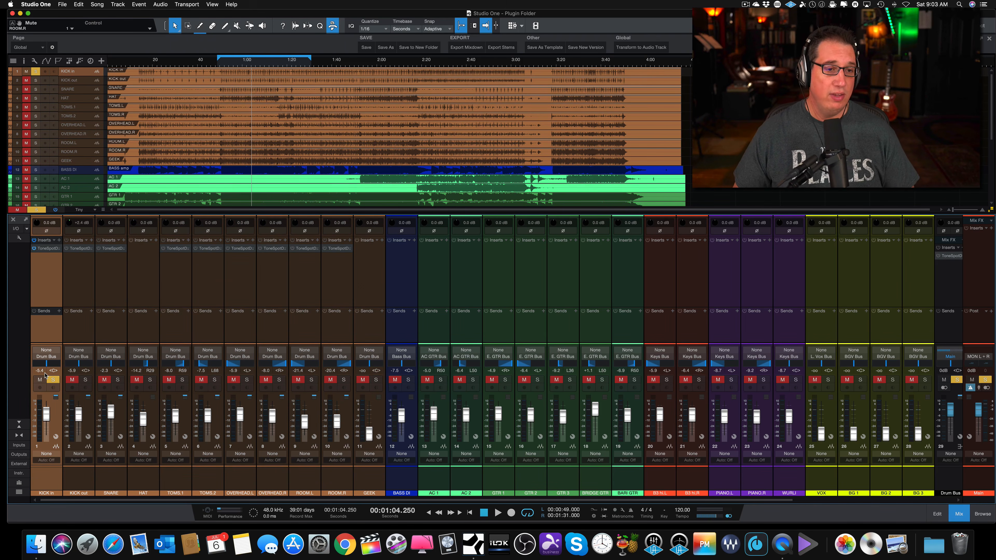
Raise the KICK in fader to +1.8 dB during playback and open the channel's ToneSpot Drum Pro insert.
key(space)
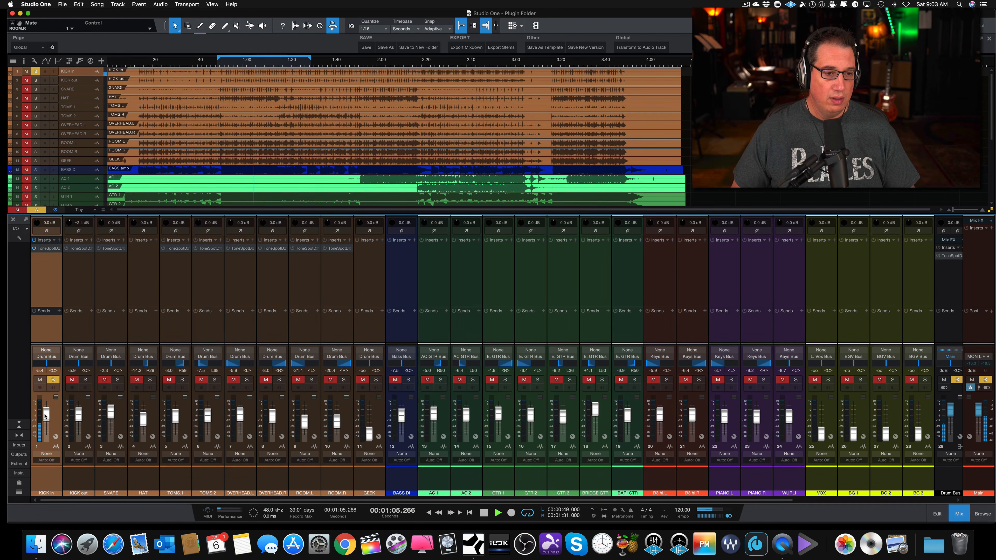
drag(46, 413, 46, 408)
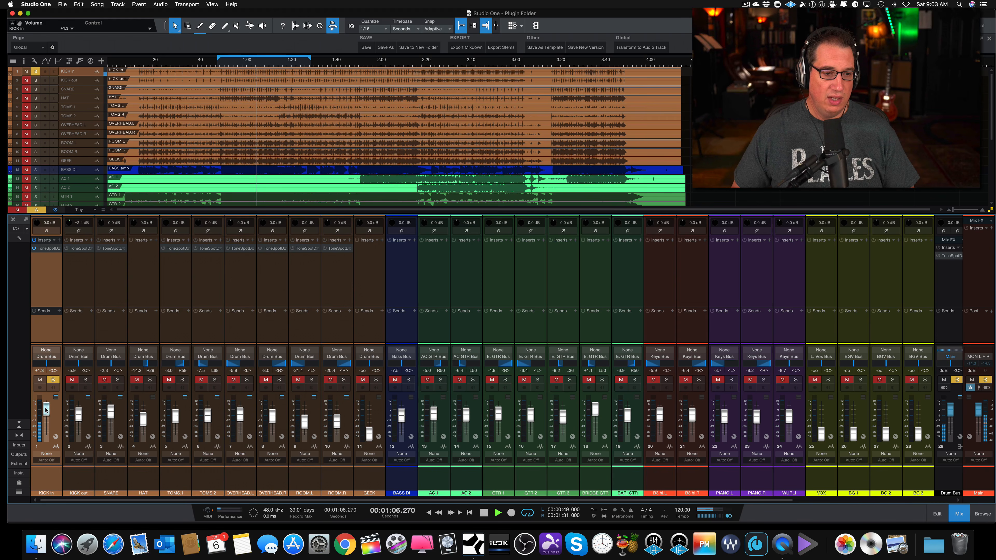
click(45, 249)
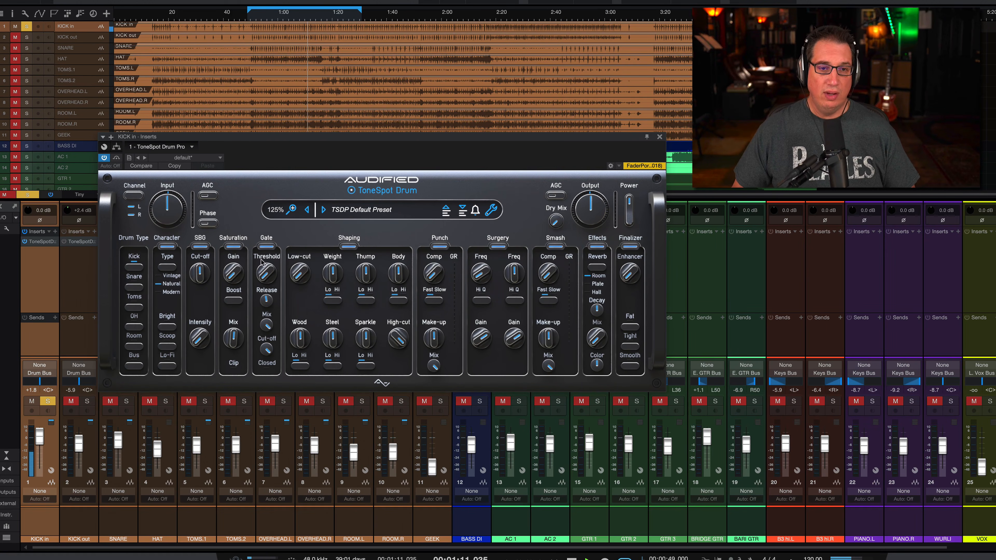
Audition the AC Extra Fat kick preset.
click(338, 210)
mouse_move(382, 230)
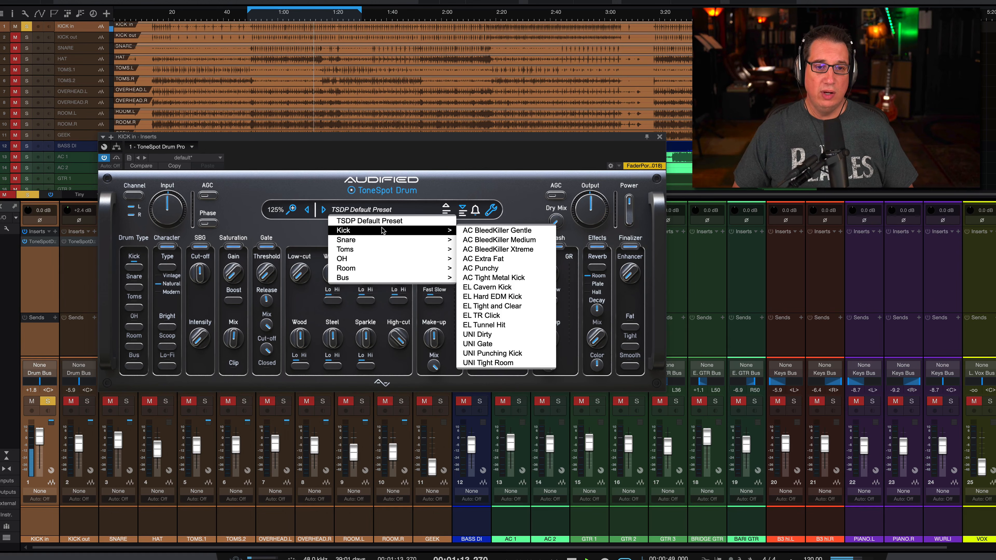
click(476, 262)
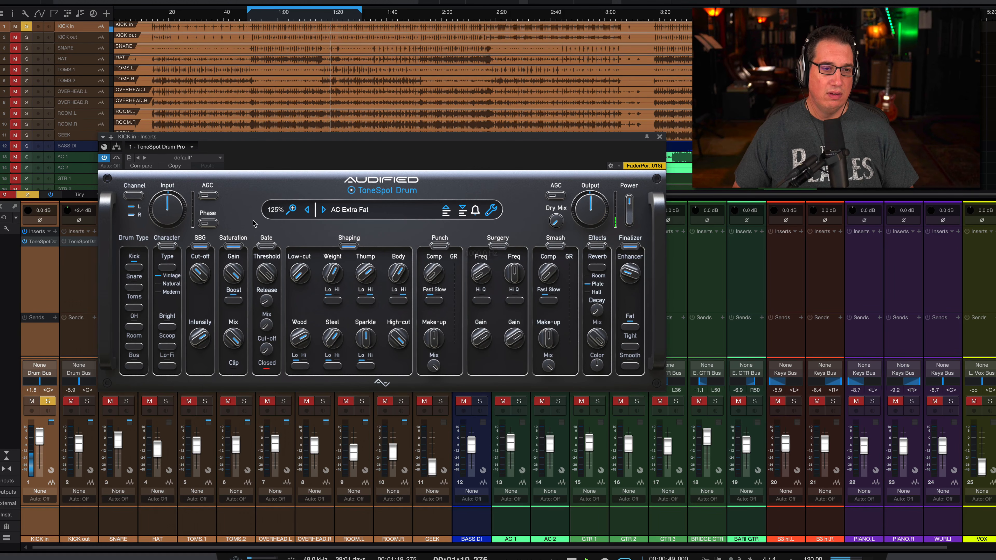
Load the AC BleedKiller Medium kick preset and compare the sound with the Gate section off and on.
click(336, 209)
mouse_move(392, 231)
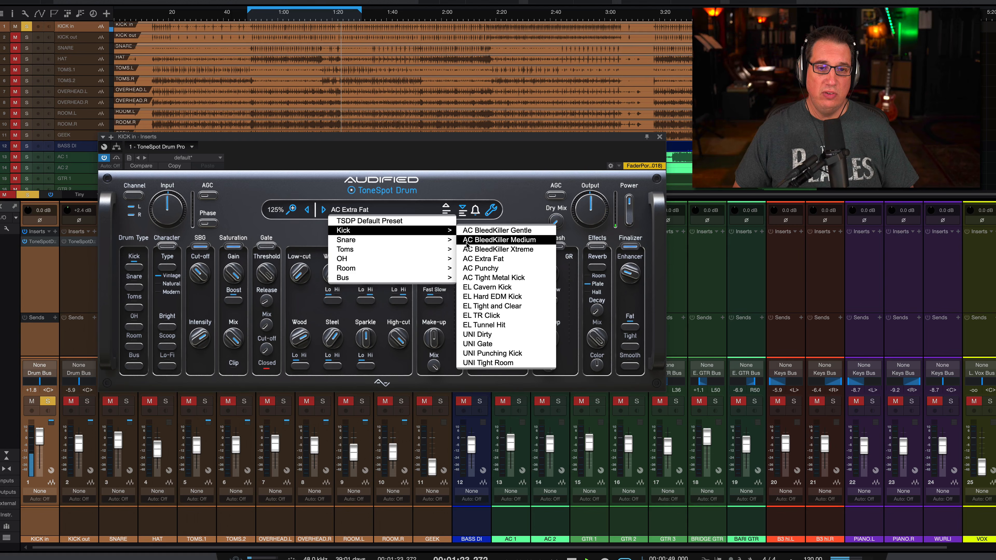
click(506, 240)
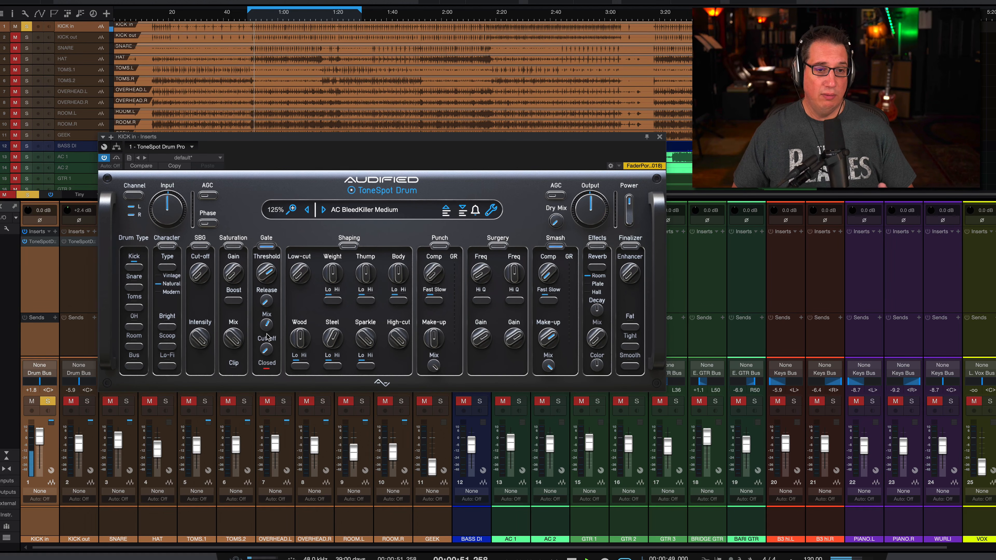
click(267, 246)
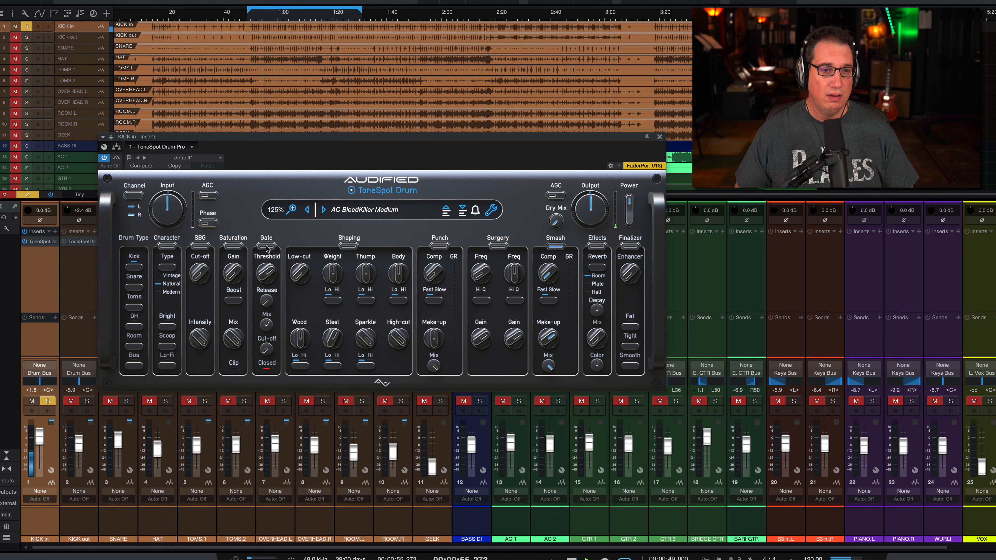
click(266, 246)
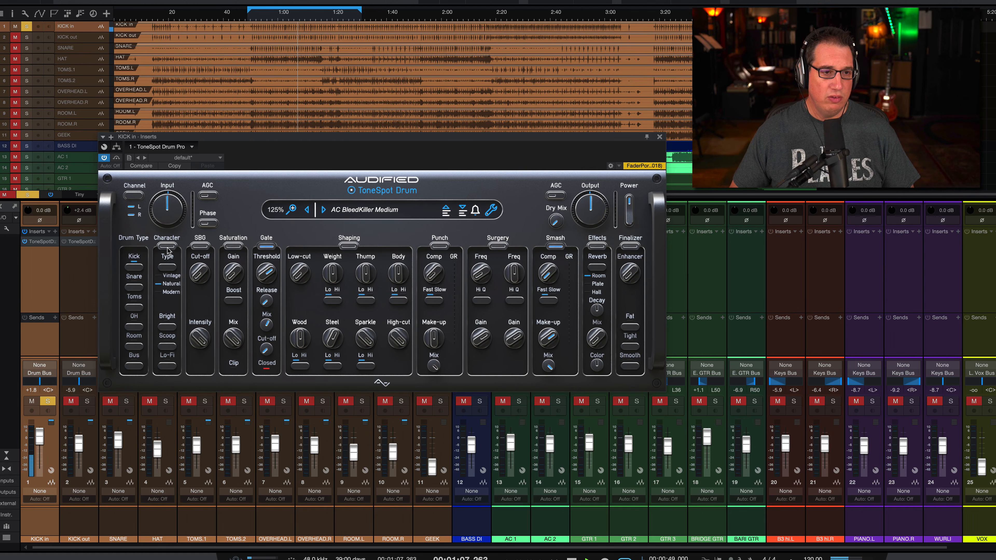
Cycle through the Character types while the kick plays and settle on Modern.
click(166, 268)
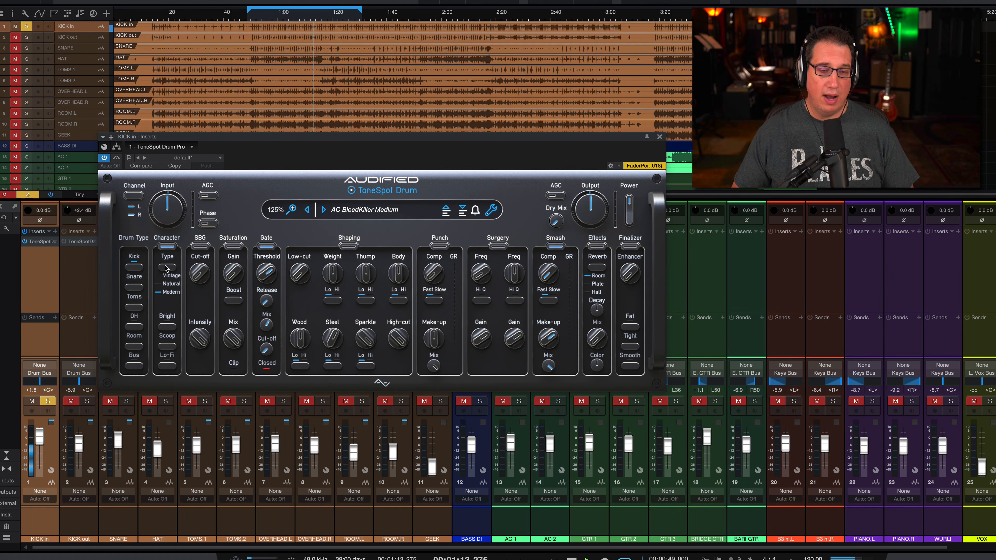
click(166, 268)
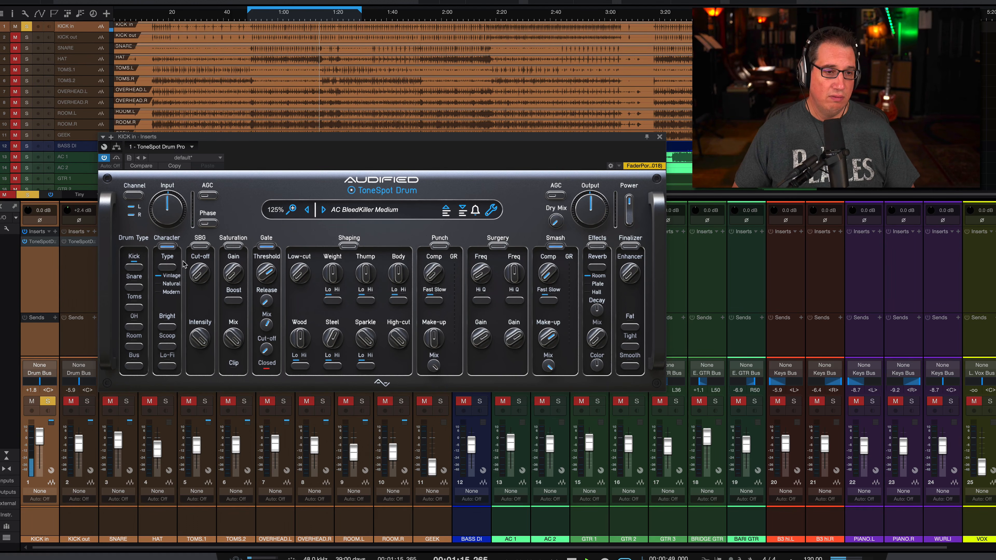
click(168, 268)
click(171, 268)
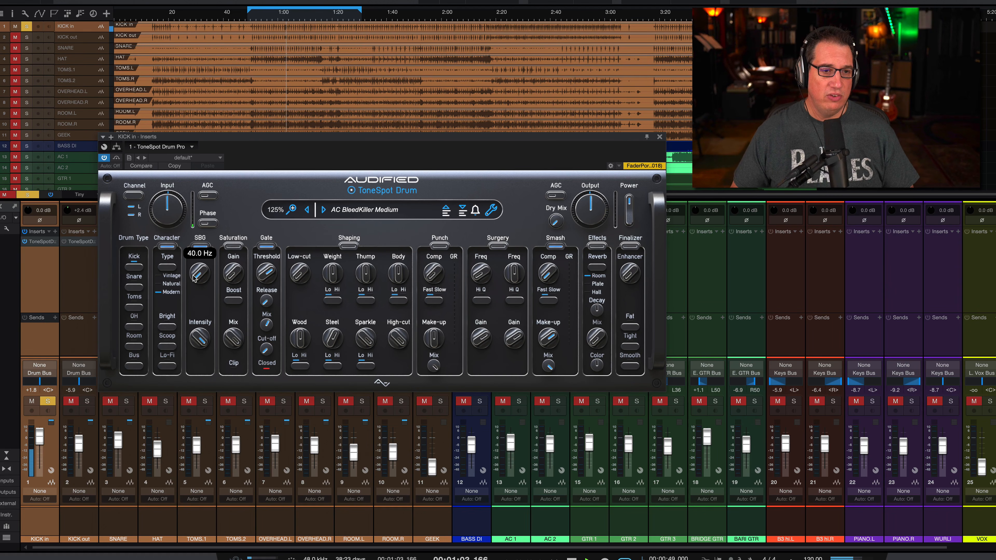
Sweep the SBG Cut-off up to 100.6 Hz and bring it back to 74.8 Hz.
drag(194, 277, 198, 238)
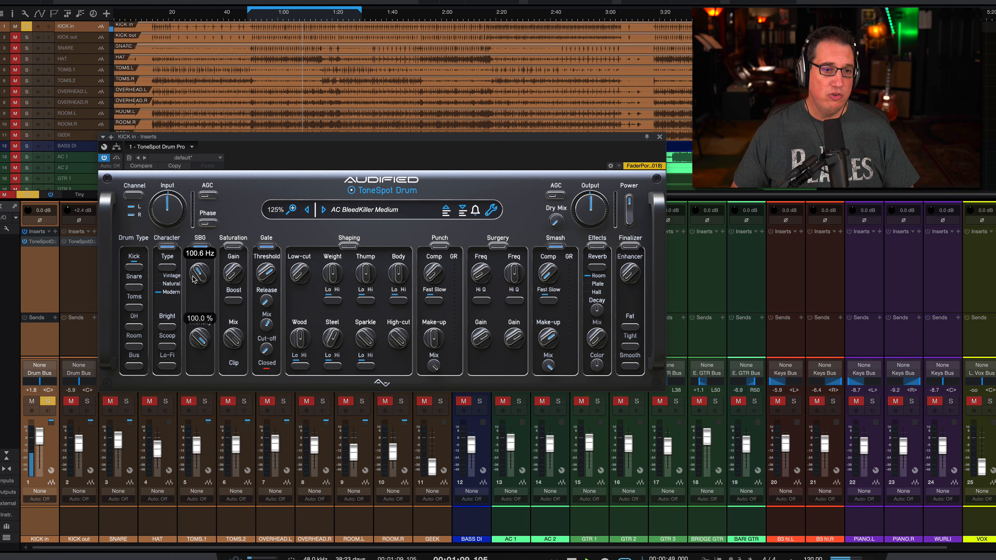
drag(193, 277, 189, 289)
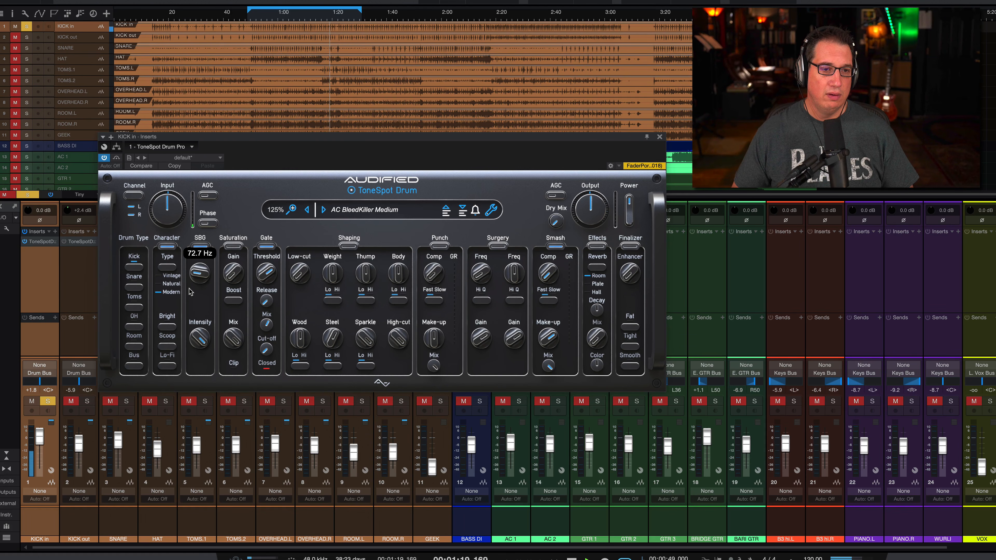
drag(189, 290, 191, 290)
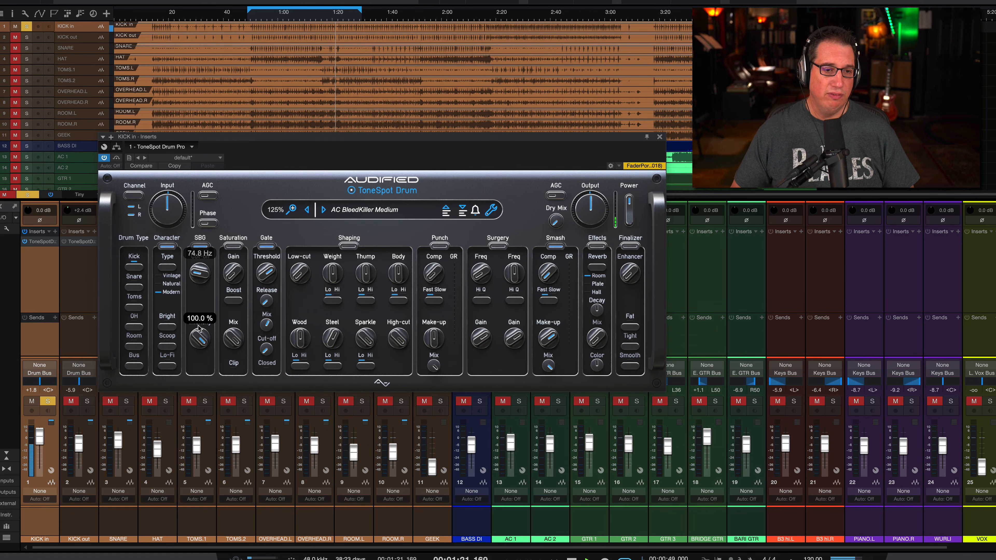
Sweep the SBG Intensity between 0 and 100 % and settle on 50.8 %, comparing the section off and on.
drag(196, 334, 195, 348)
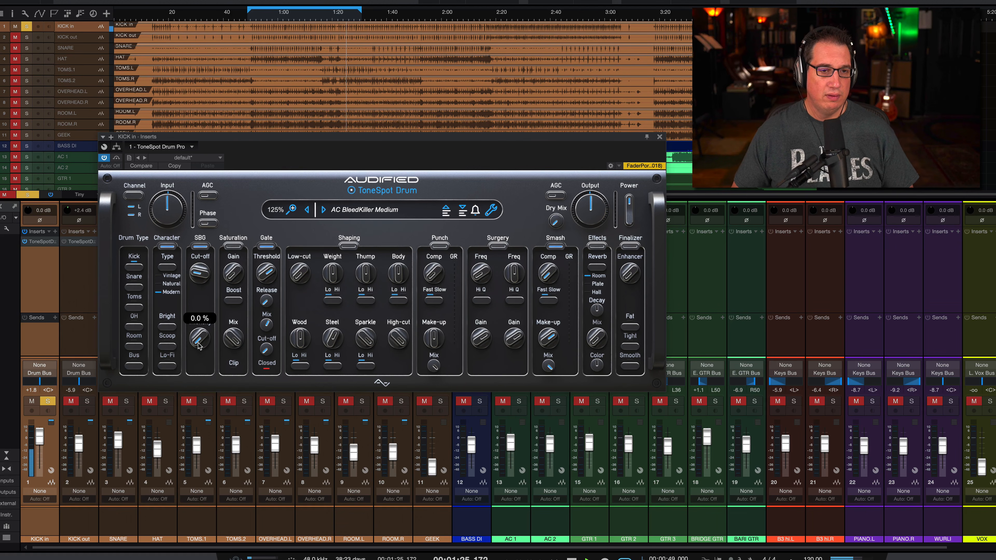
drag(199, 346, 214, 250)
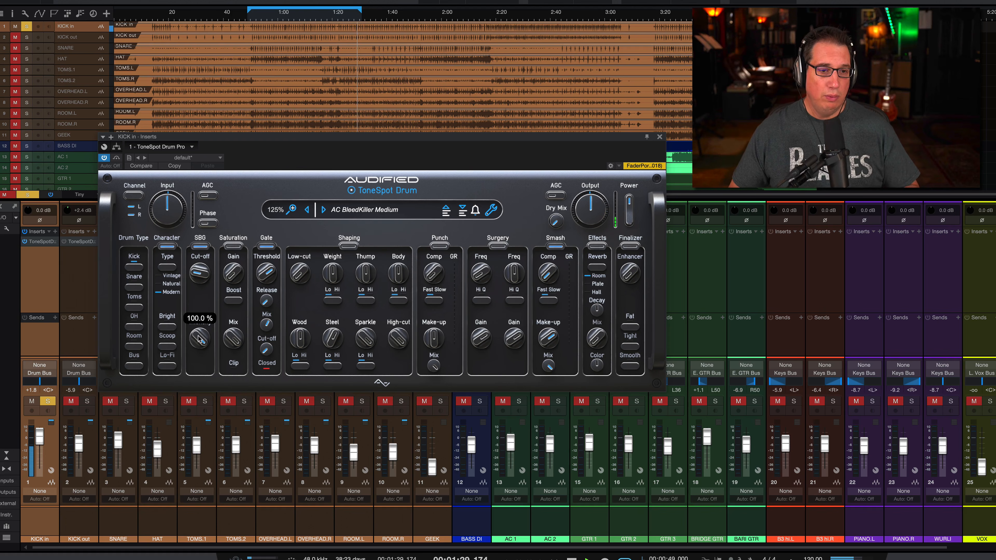
drag(199, 339, 195, 376)
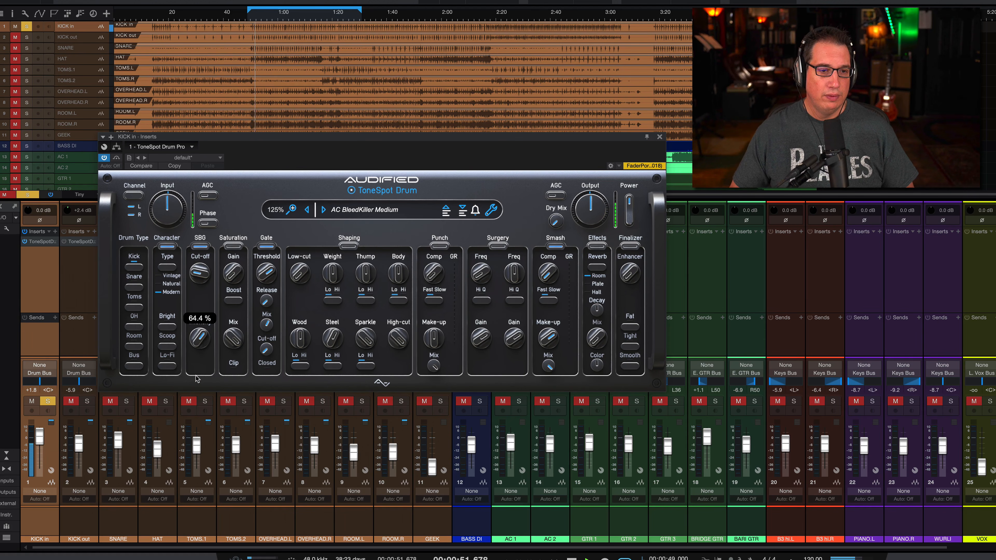
click(200, 246)
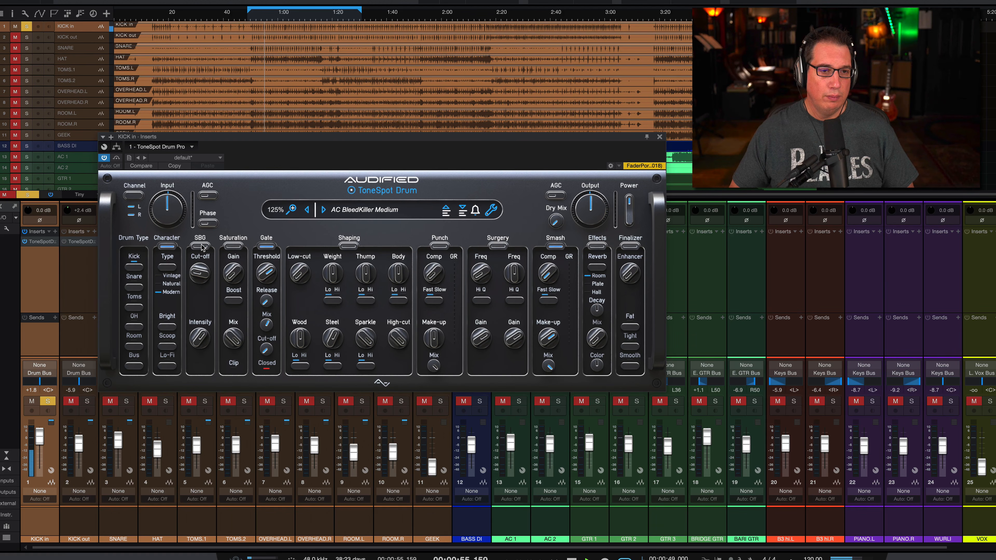
click(202, 247)
mouse_move(200, 335)
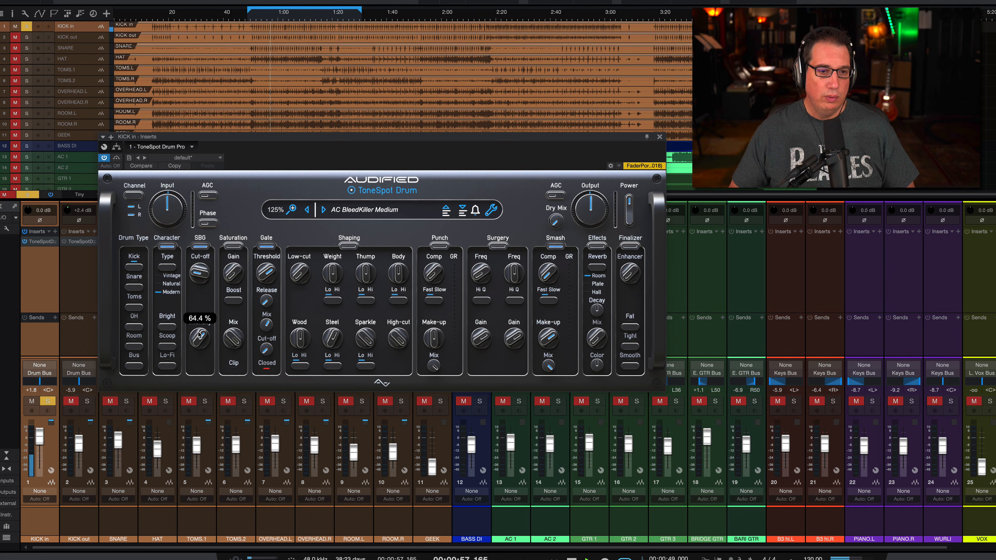
drag(199, 335, 197, 349)
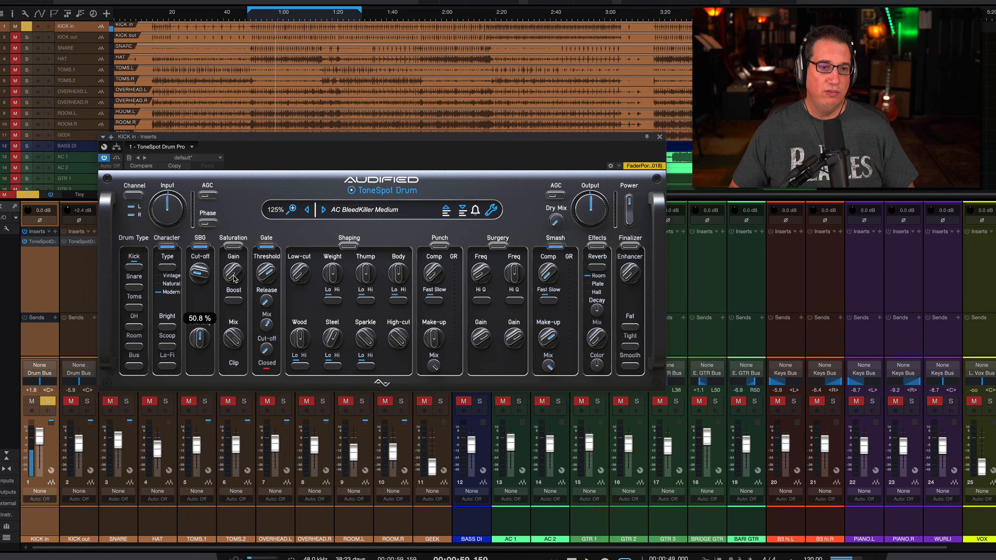
Try the Saturation Gain and Mix controls across their range, with Boost enabled and the Saturation section switched on.
mouse_move(235, 278)
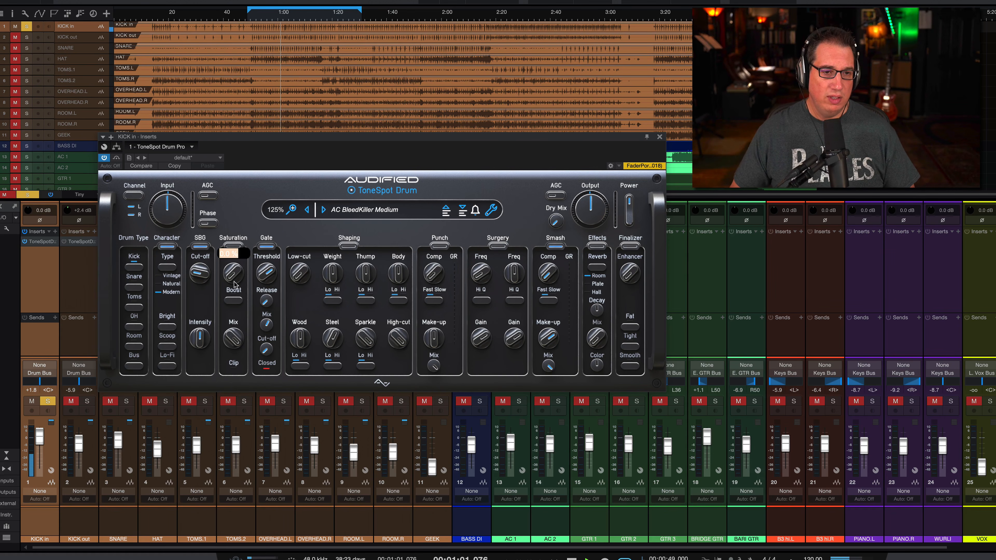
drag(234, 284, 230, 148)
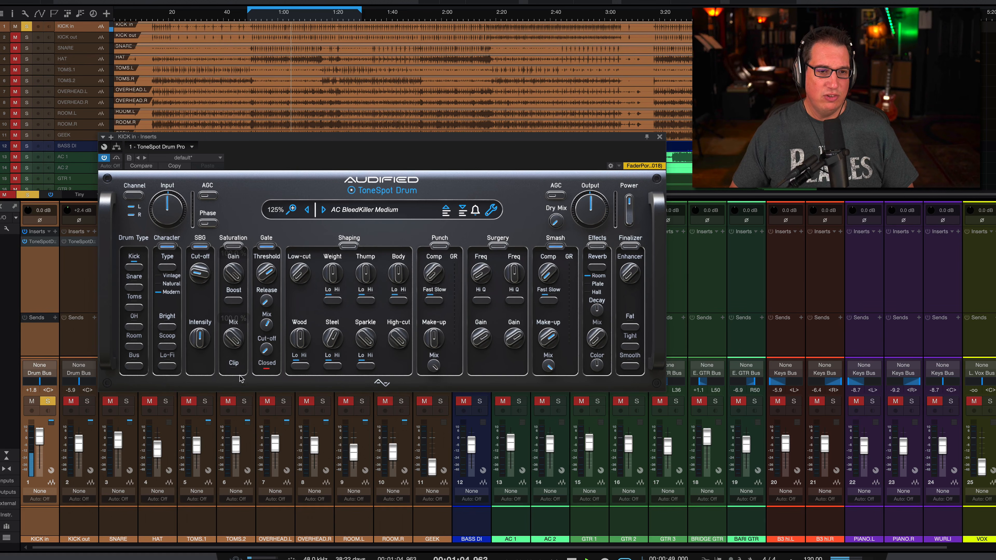
drag(233, 337, 227, 429)
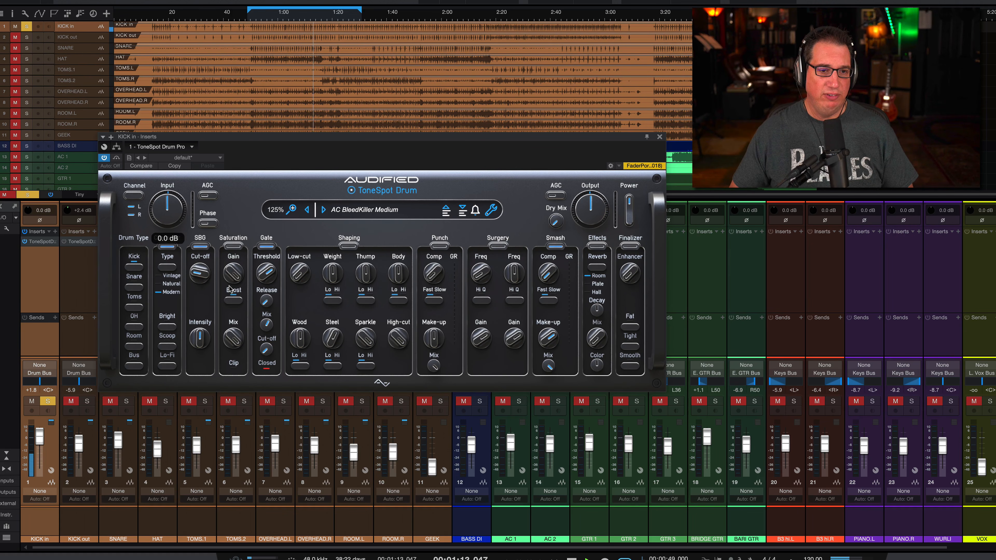
drag(228, 271, 223, 321)
click(232, 247)
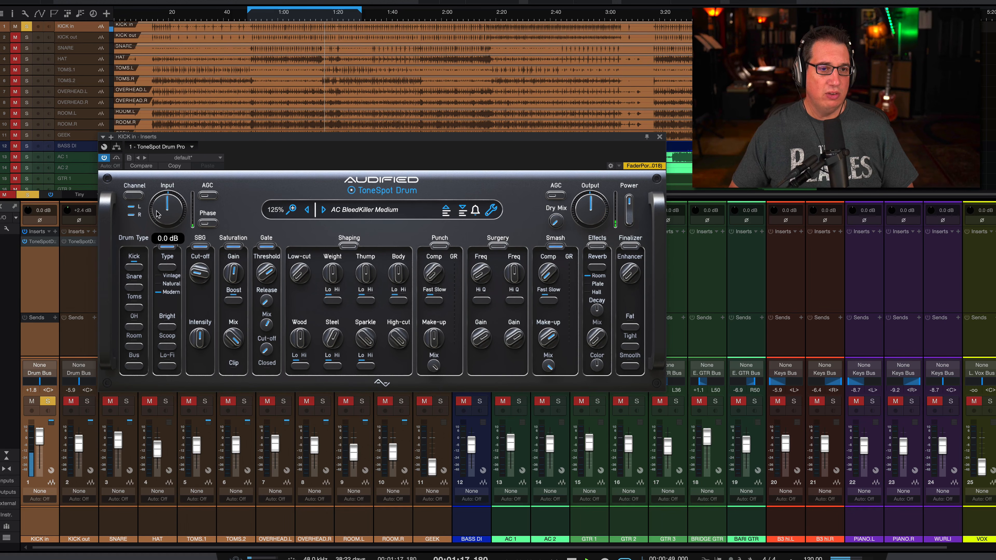
Raise the Input level slightly and compare the kick with Saturation on and off, leaving Saturation off.
drag(156, 214, 158, 205)
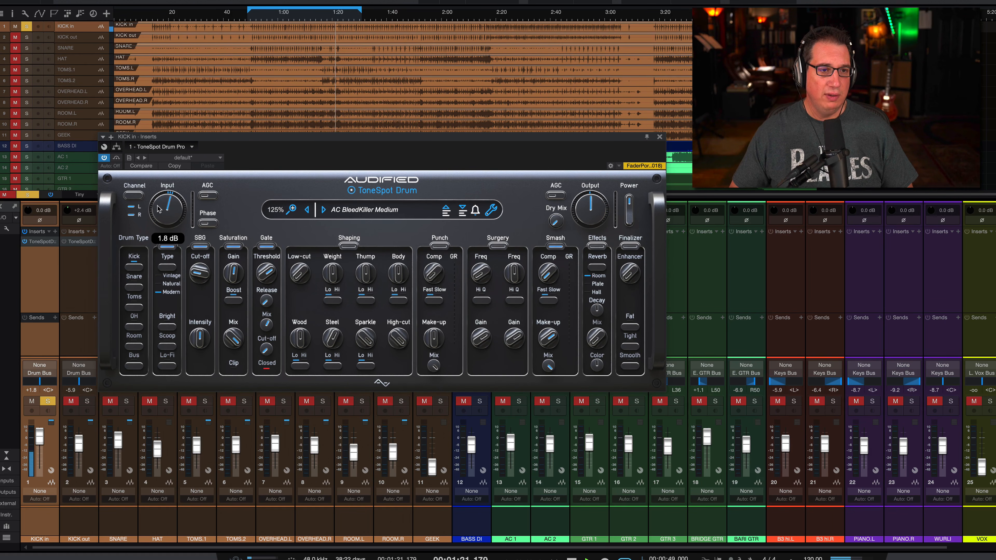
click(235, 246)
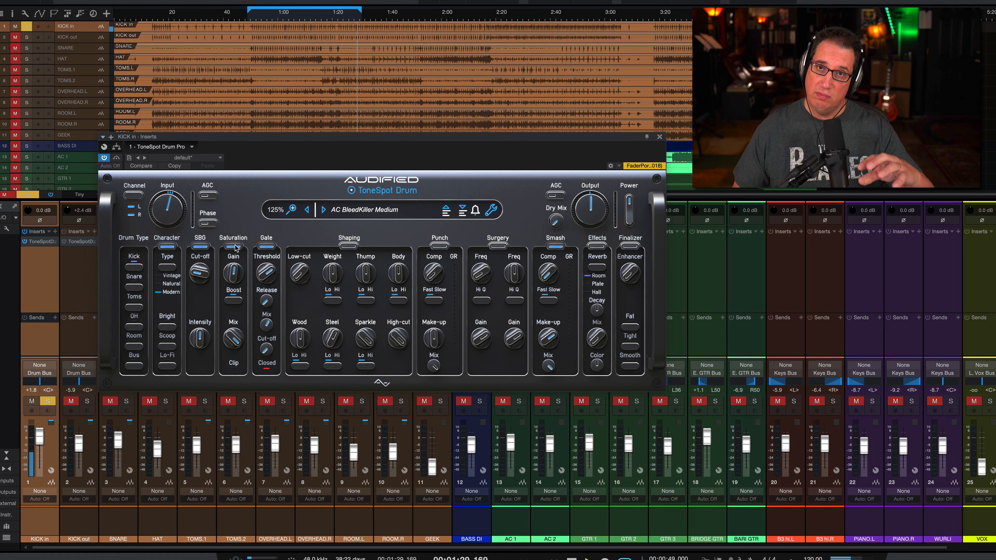
click(235, 247)
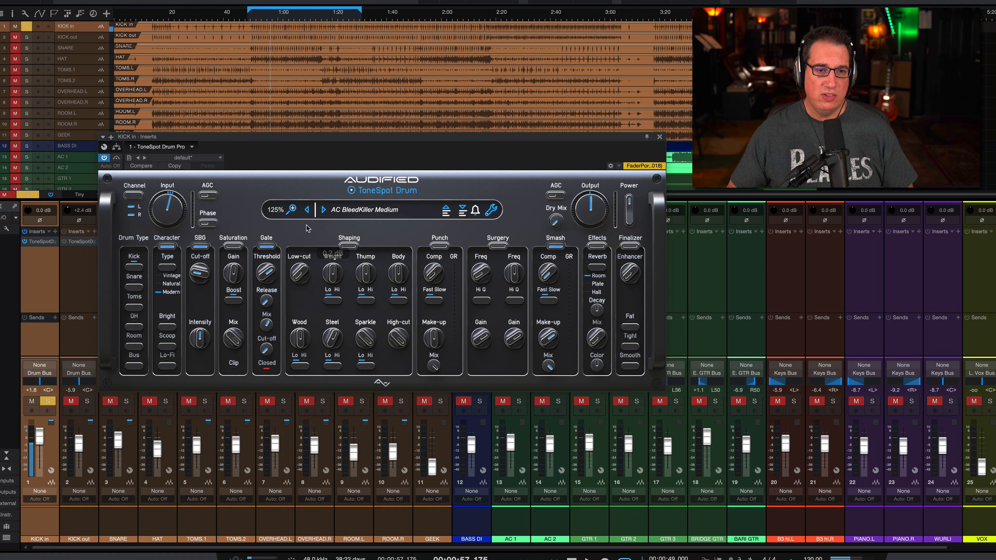
Sweep the Weight control in the Shaping section between -9.0 dB and 8.5 dB and leave it slightly boosted.
drag(325, 266, 313, 337)
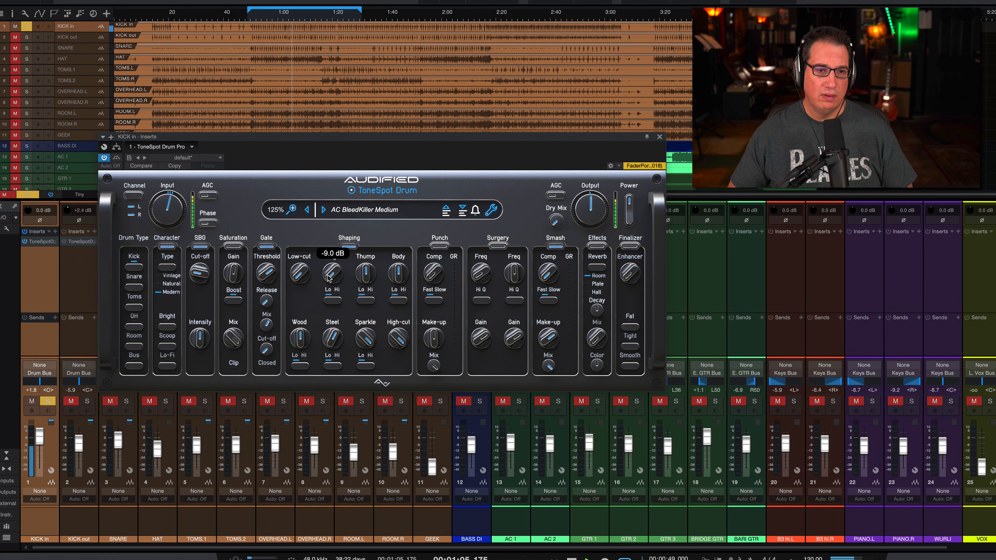
drag(328, 278, 321, 153)
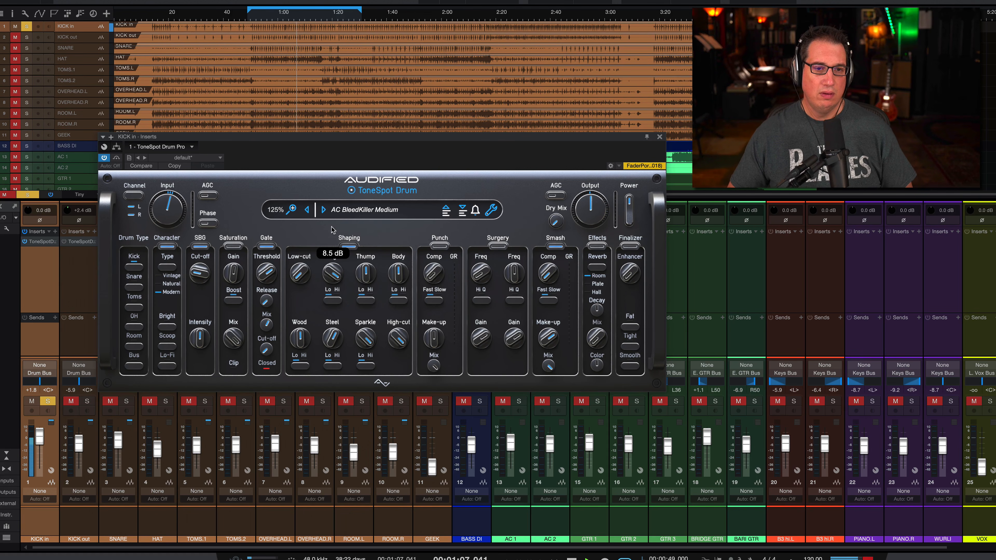
drag(331, 229, 329, 303)
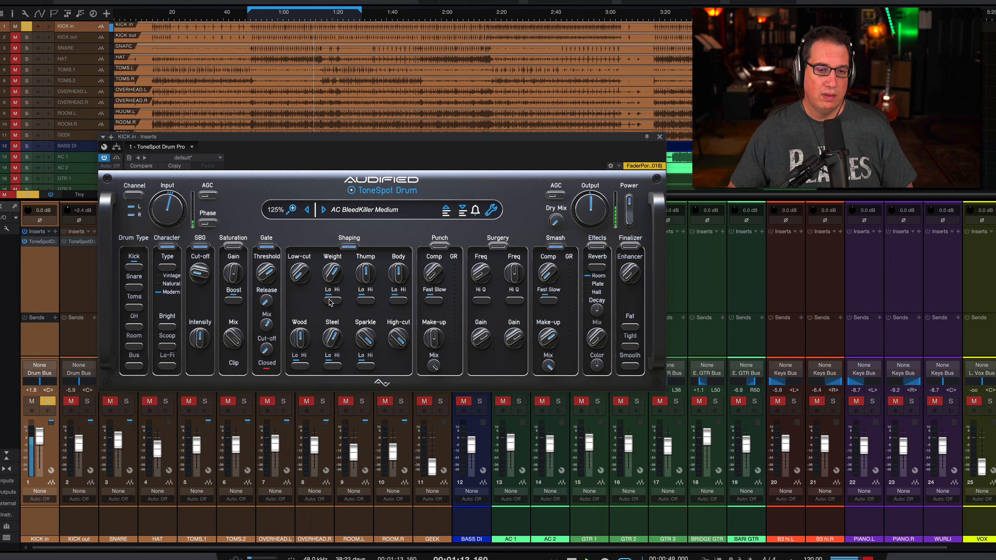
mouse_move(330, 276)
drag(330, 279, 325, 252)
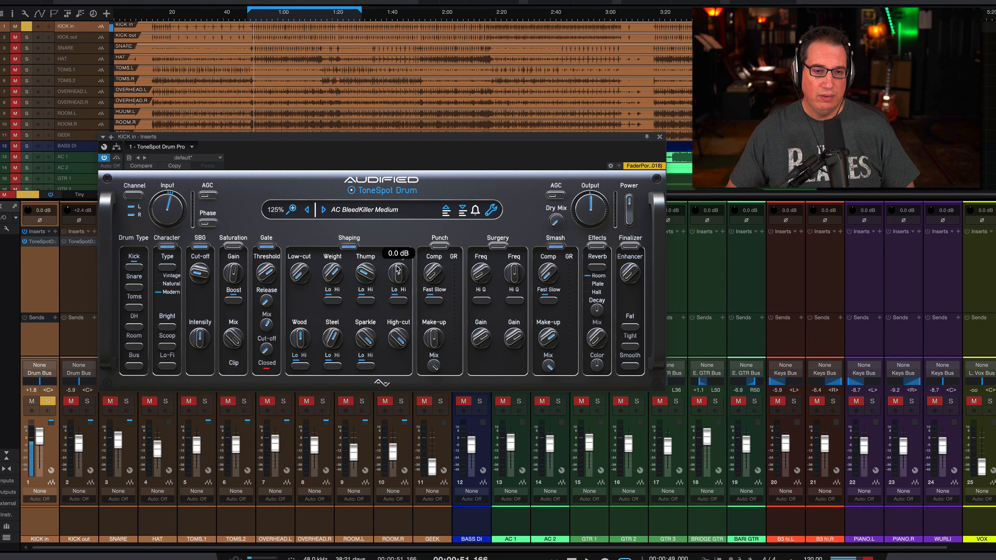
Adjust the Shaping section's Body, Steel and Sparkle, toggling Steel's Lo/Hi range and bringing Sparkle to about 1.3 dB.
mouse_move(398, 269)
mouse_down()
mouse_move(387, 345)
mouse_move(390, 204)
mouse_move(389, 296)
mouse_move(391, 285)
mouse_up()
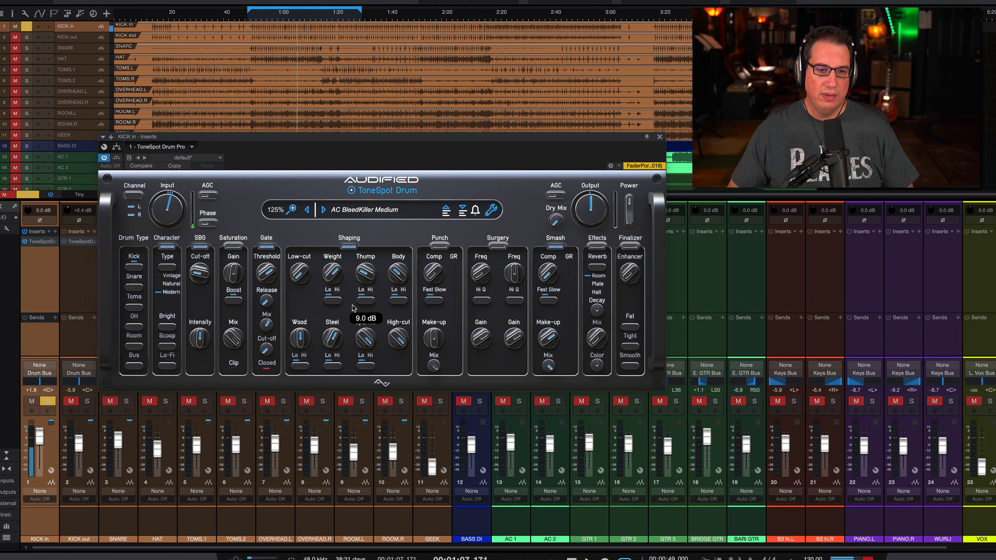
drag(352, 306, 347, 367)
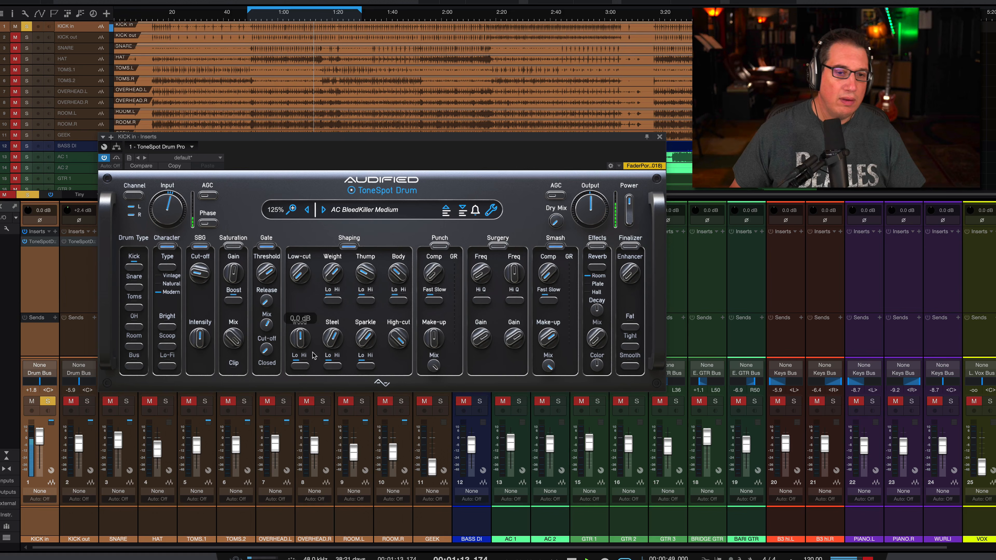
drag(332, 338, 320, 320)
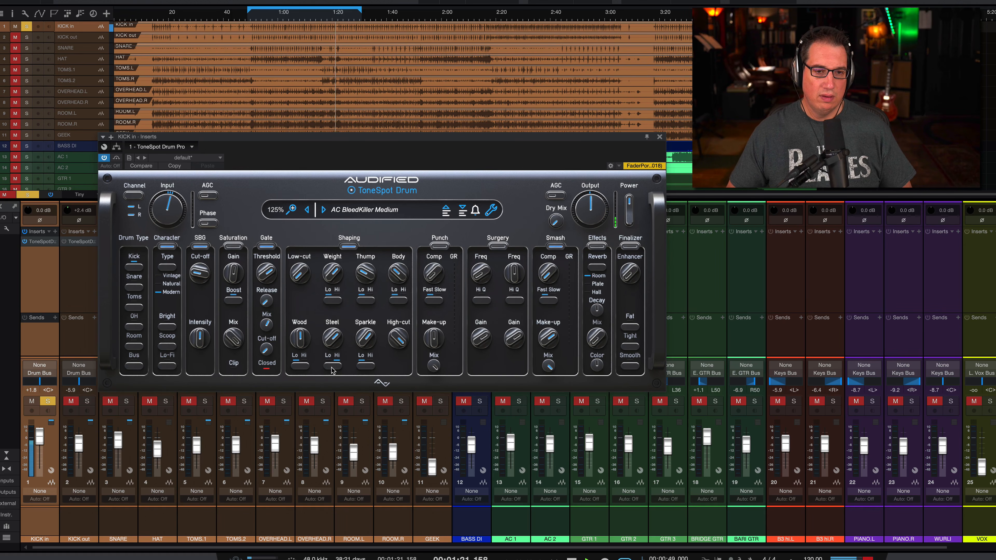
drag(362, 342, 352, 360)
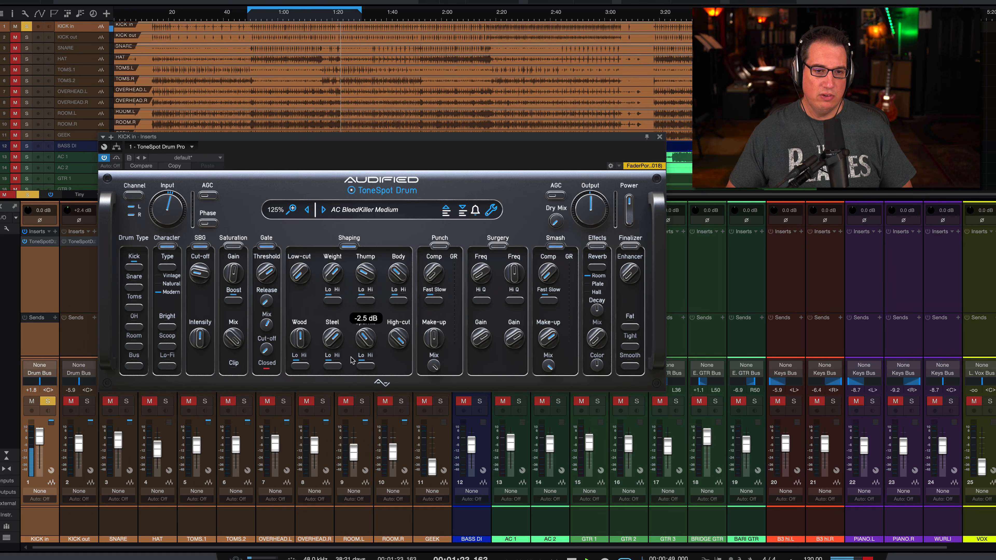
click(335, 365)
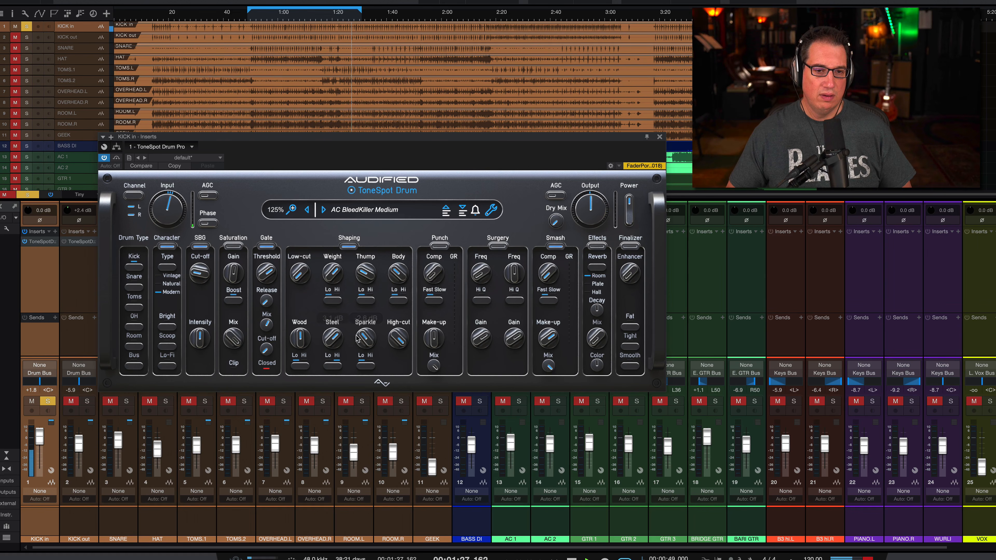
drag(357, 338, 357, 314)
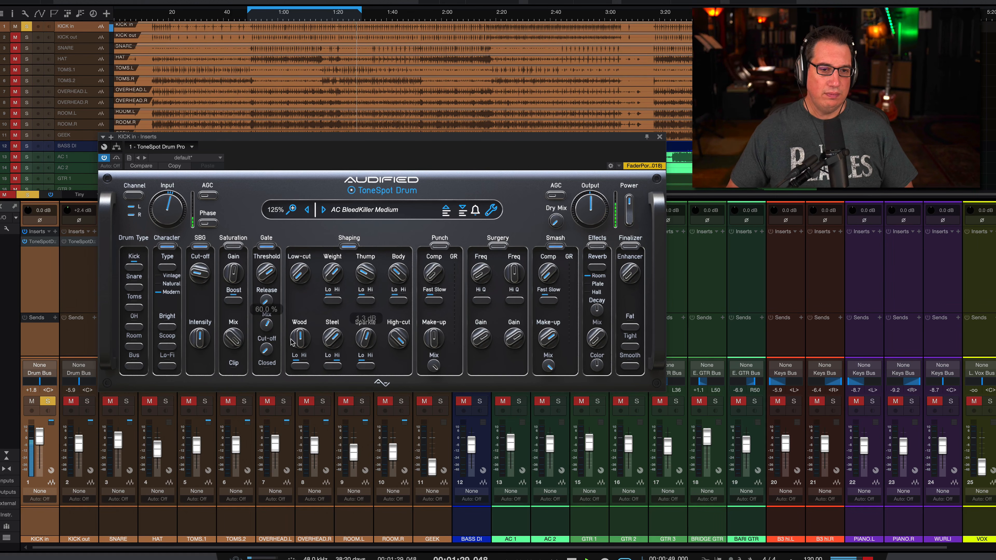
Sweep the Wood control up to 9.0 dB and back to about -2.4 dB, and compare the sound with the plug-in bypassed.
drag(300, 339, 300, 326)
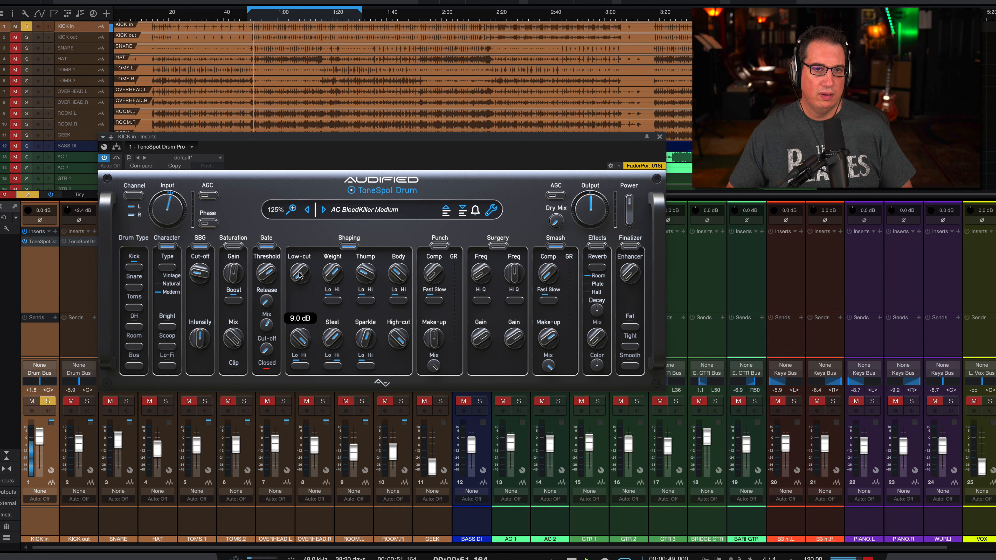
drag(300, 337, 292, 355)
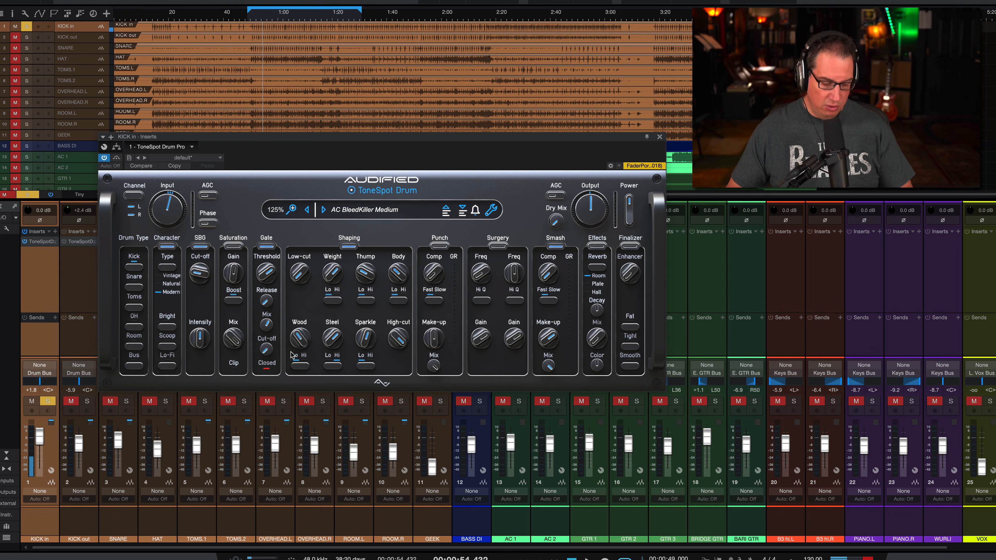
mouse_move(302, 344)
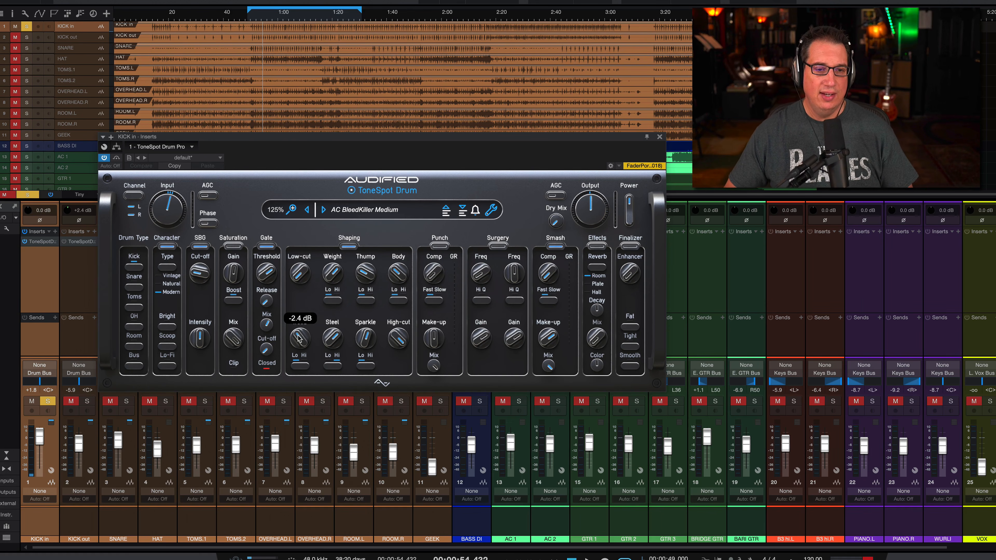
drag(299, 339, 299, 336)
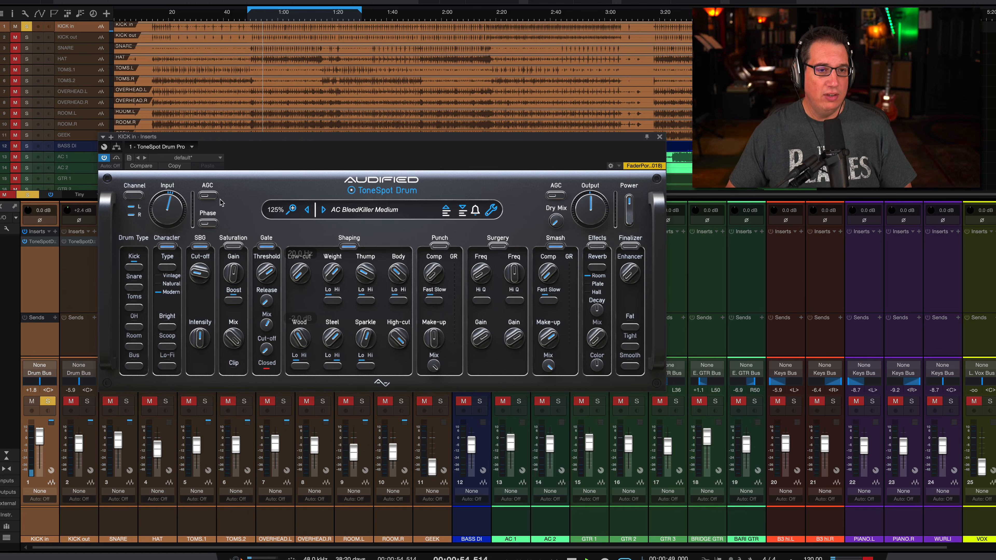
click(117, 159)
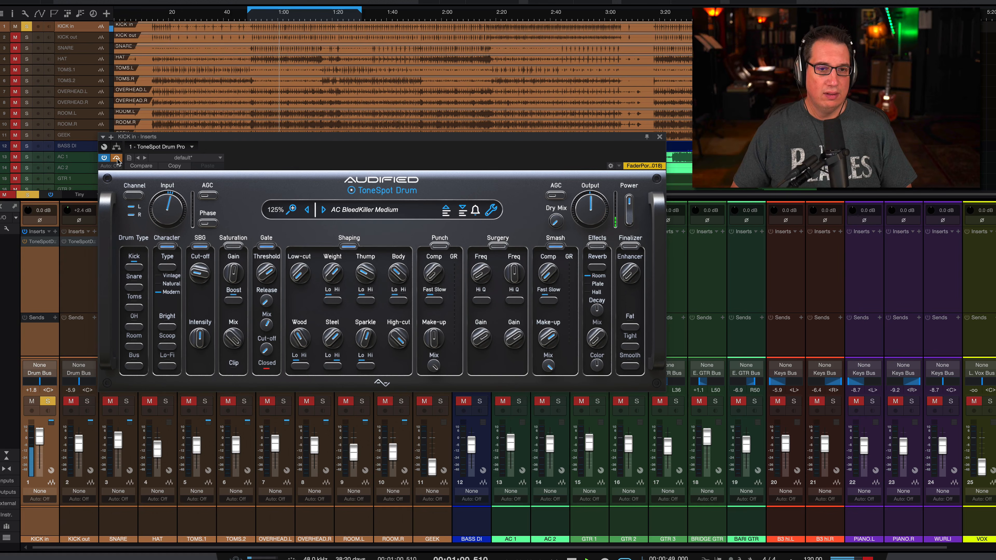
click(117, 159)
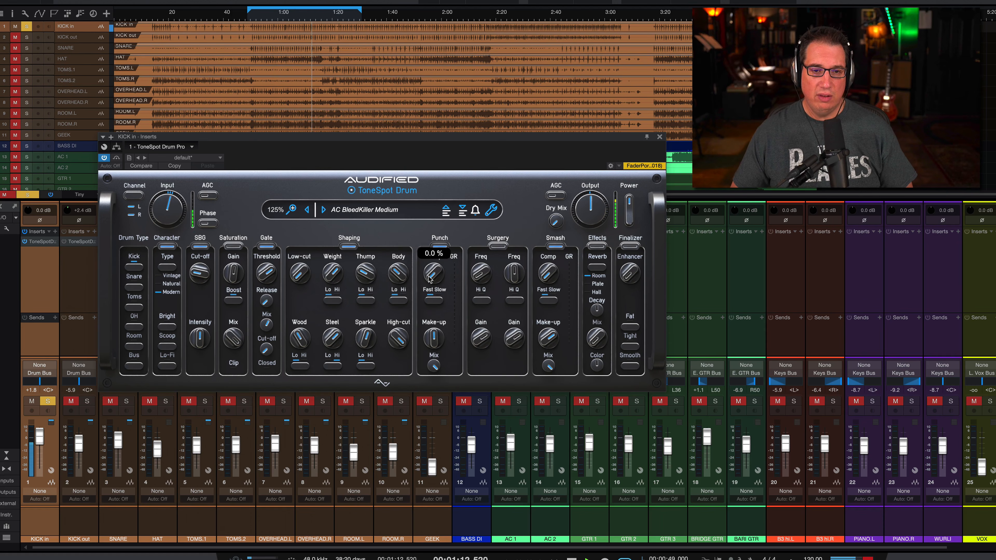
Set the Punch section's Comp to 61.6 % and its Make-up gain to 3.0 dB.
drag(428, 277, 431, 207)
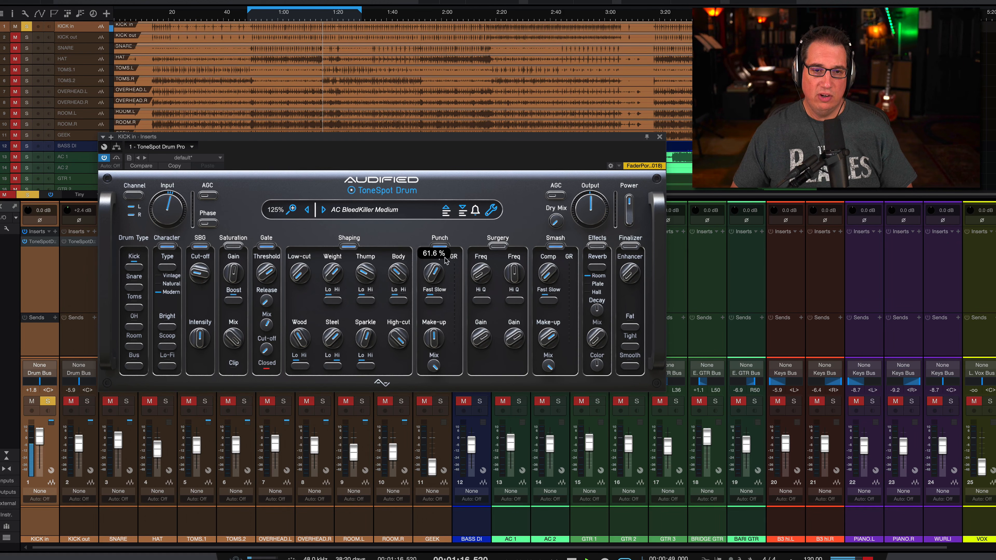
mouse_move(428, 344)
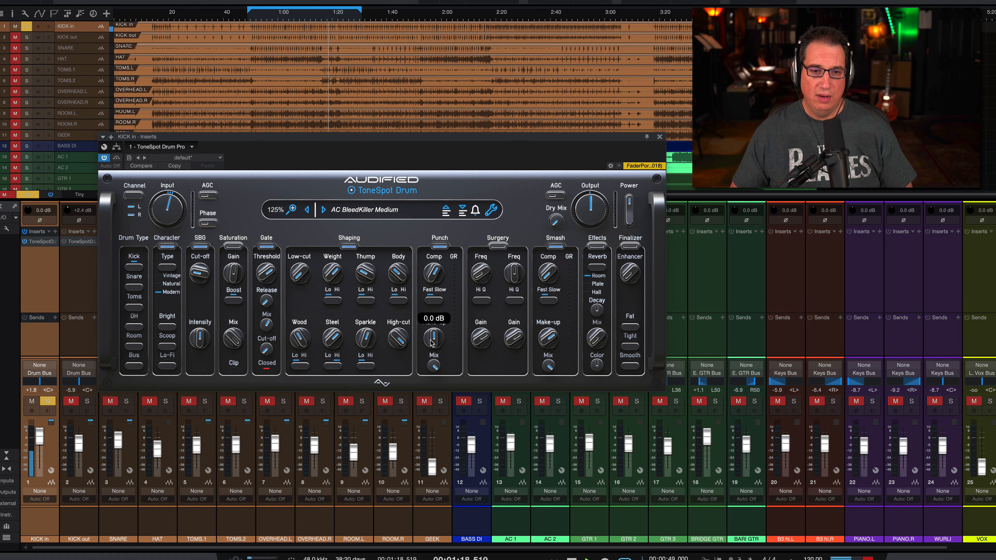
drag(433, 345, 429, 332)
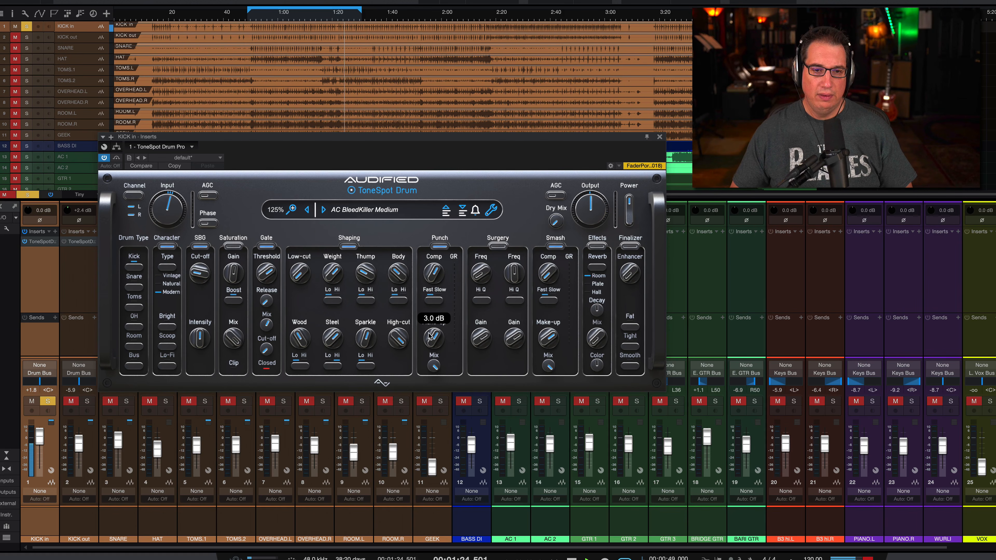
Sweep the Punch Mix from fully wet down to 0 % and bring it back up to 51.0 %.
mouse_move(431, 364)
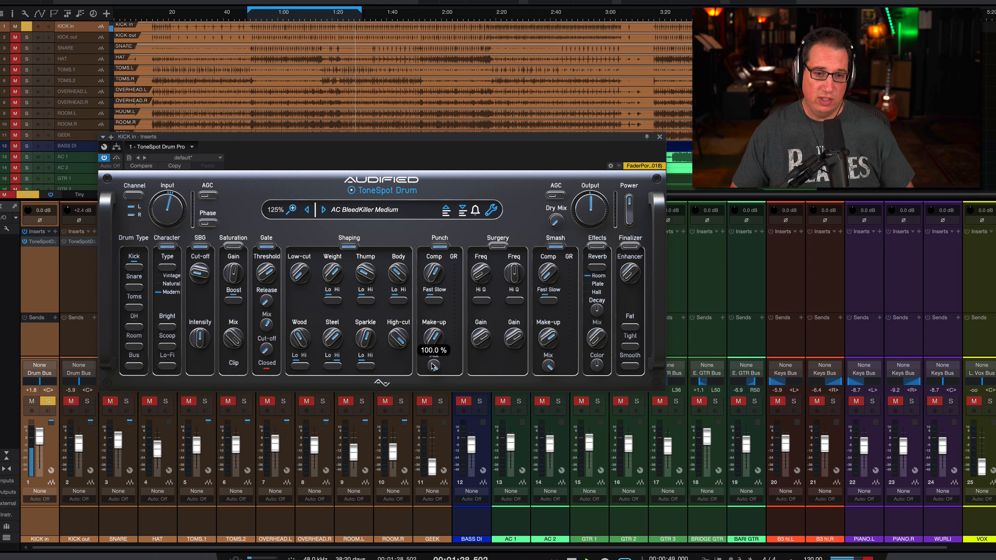
drag(432, 365, 403, 451)
drag(432, 363, 434, 368)
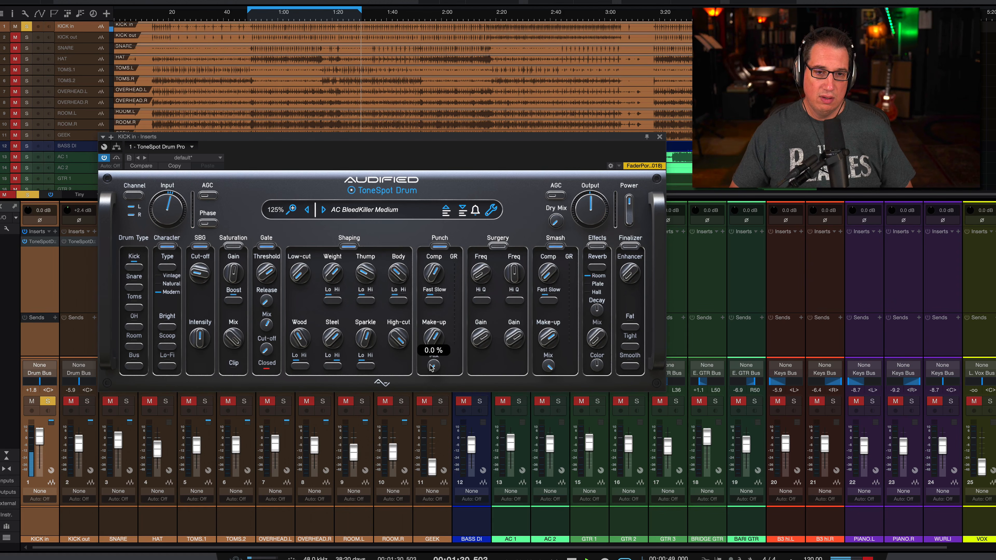
drag(434, 330, 432, 308)
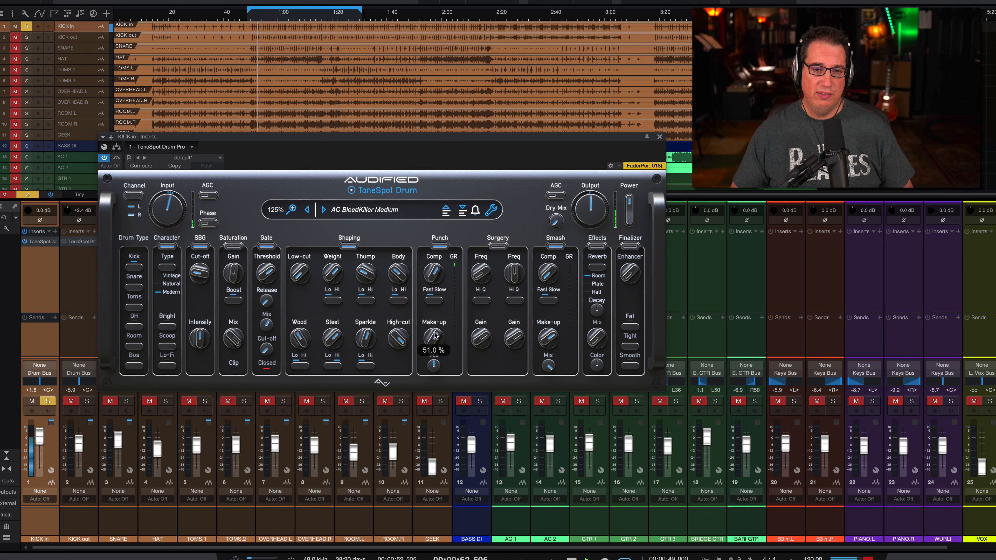
Raise the Punch Mix to fully wet and switch the Punch section off and on to compare.
drag(434, 365, 452, 261)
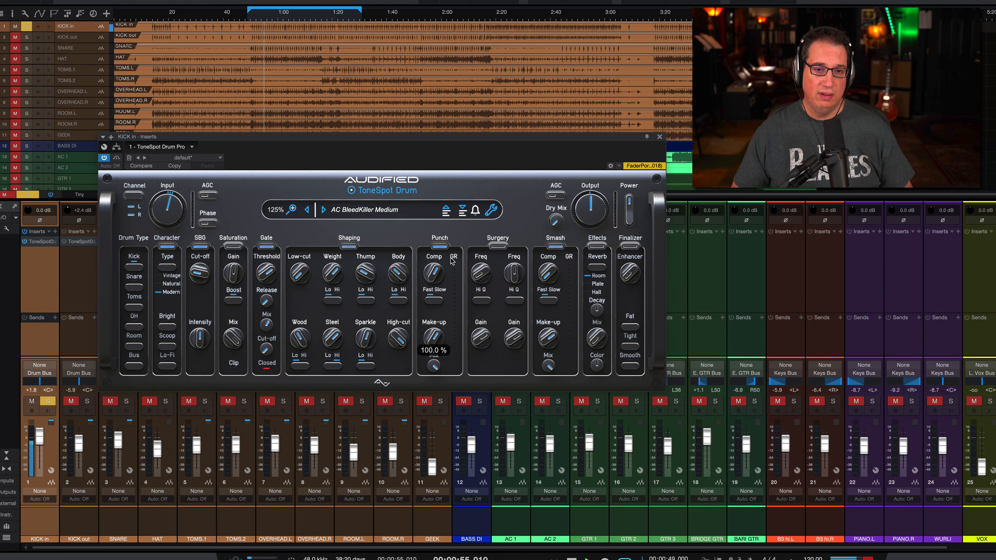
click(440, 246)
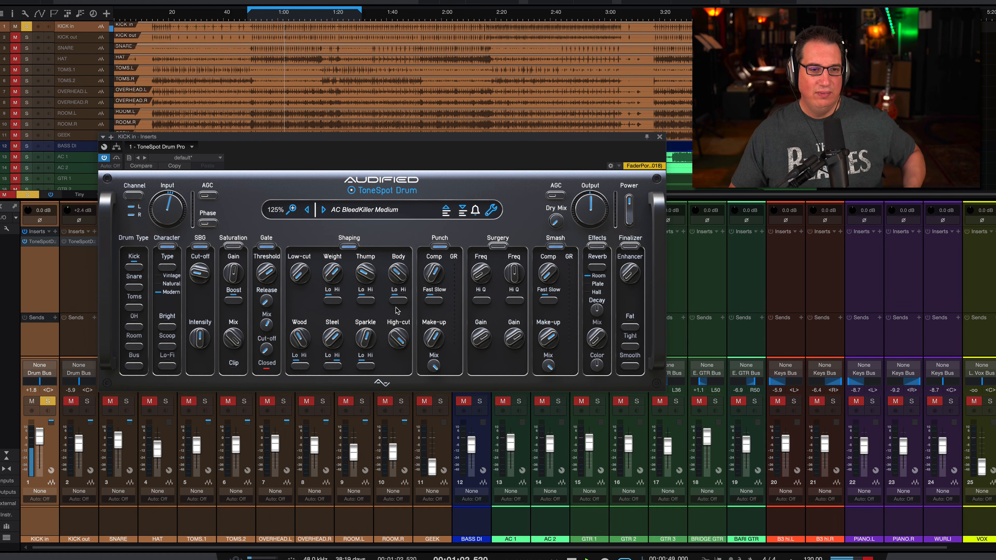
mouse_move(329, 272)
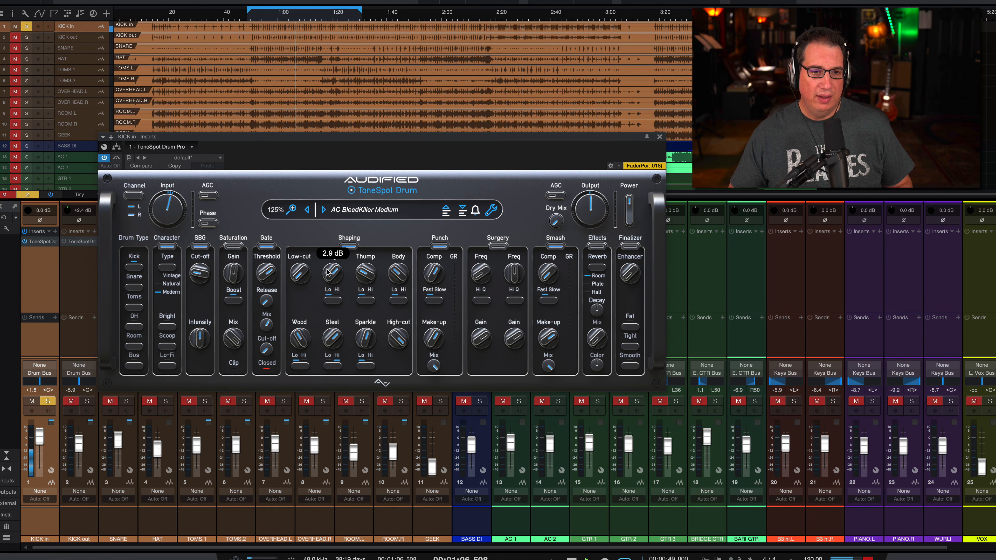
Lower the SBG Intensity and fine-tune the Shaping section's Steel to about 3.0 dB.
mouse_move(199, 339)
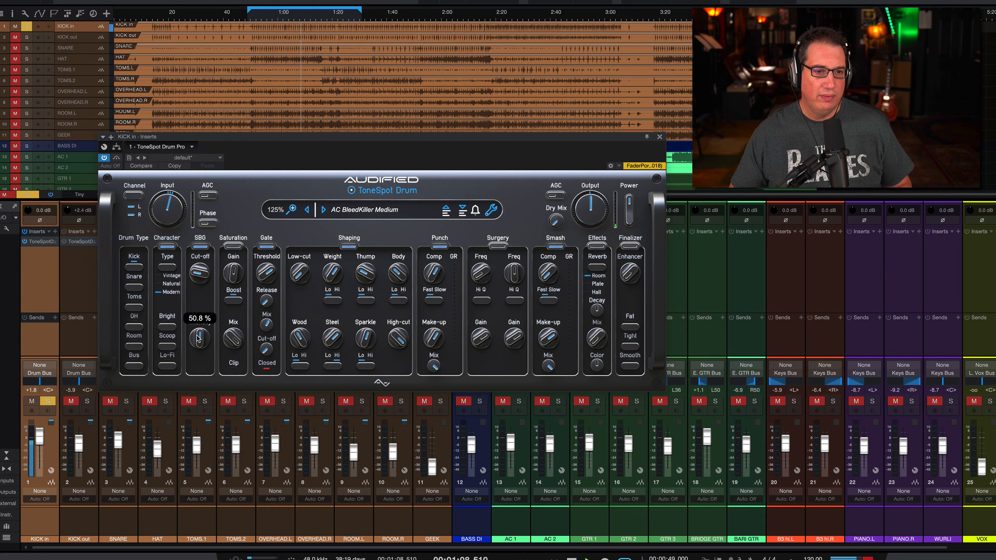
drag(198, 339, 193, 348)
mouse_move(333, 340)
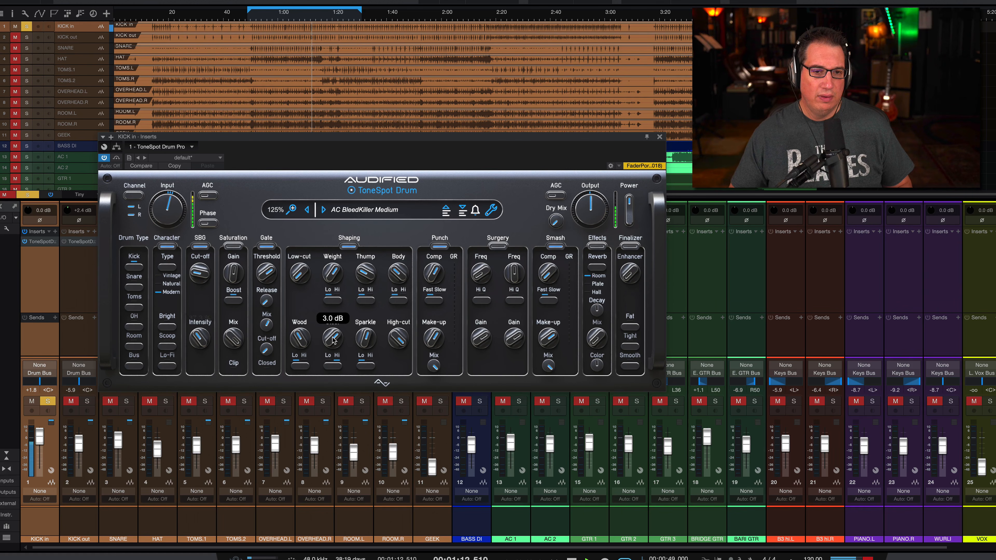
drag(332, 337, 332, 339)
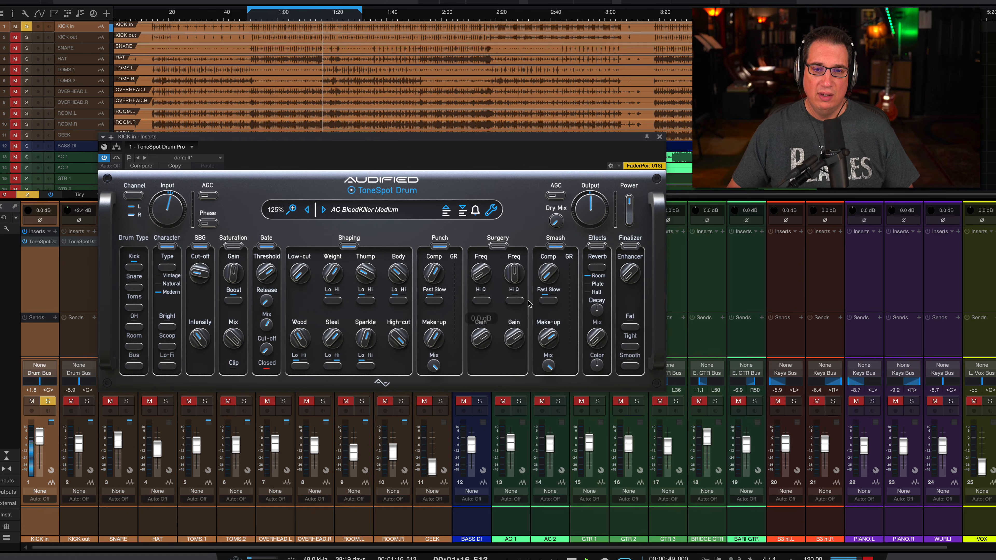
Audition the Effects reverb's Plate, Hall and Room types with a raised Mix, and sweep its Color up to 100 % and back.
mouse_move(550, 251)
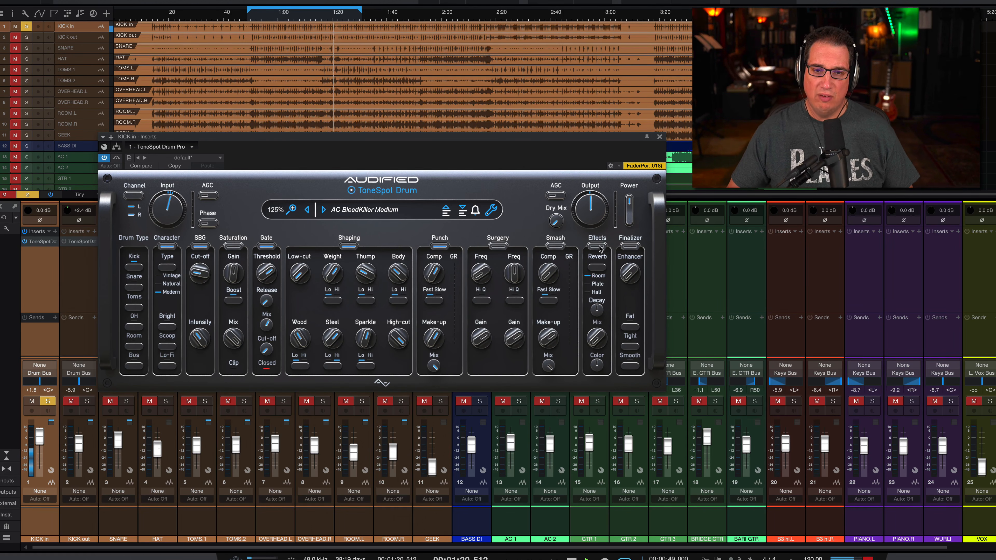
click(603, 269)
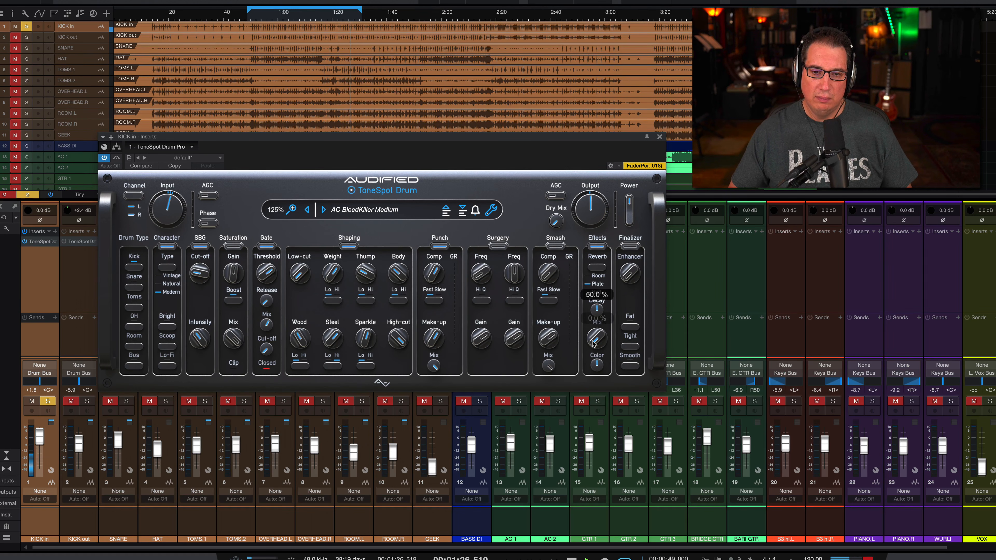
drag(590, 340, 587, 301)
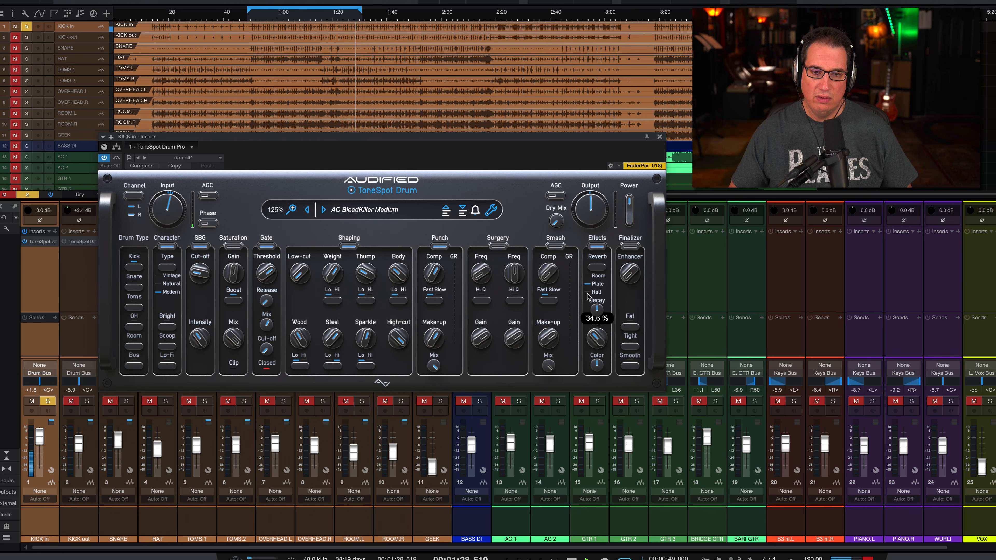
click(598, 268)
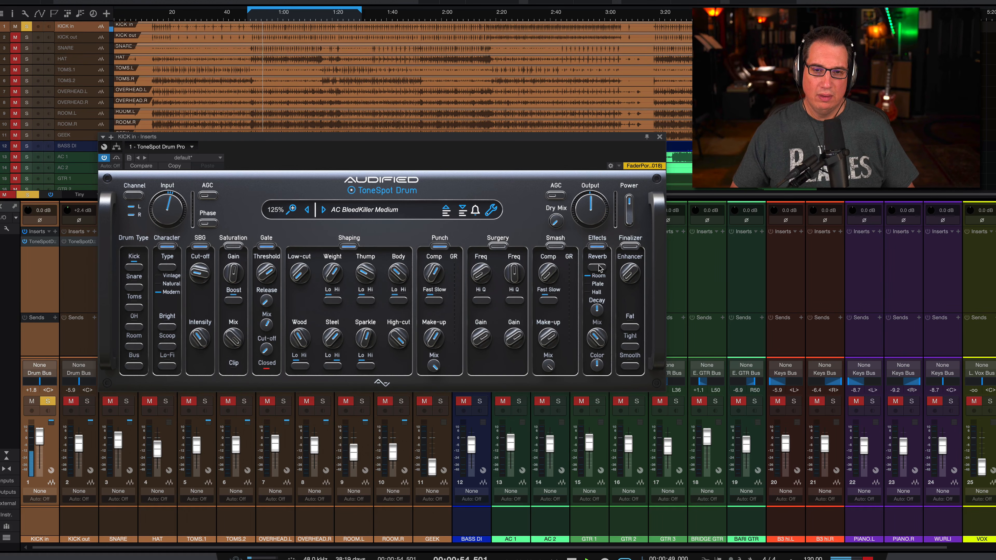
drag(596, 347, 594, 282)
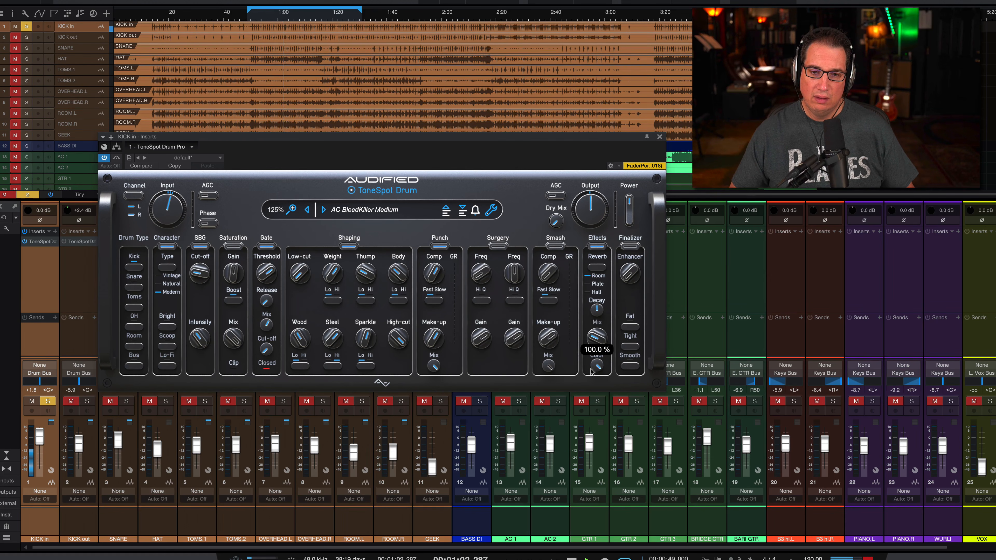
drag(596, 365, 593, 384)
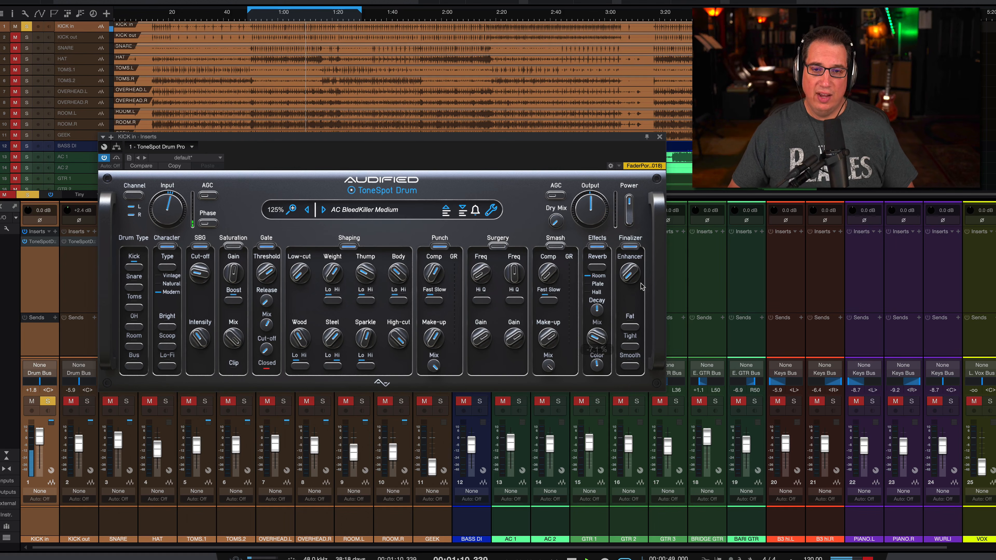
Set the Finalizer's Enhancer to about 2.5 dB and trim the Output level slightly, comparing against the bypassed plug-in.
drag(630, 275, 623, 241)
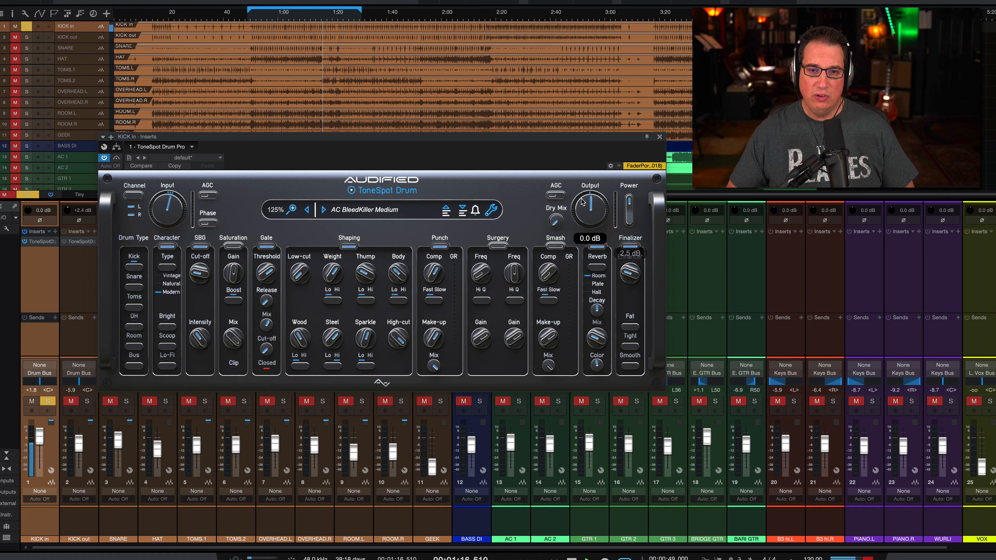
drag(582, 199, 584, 211)
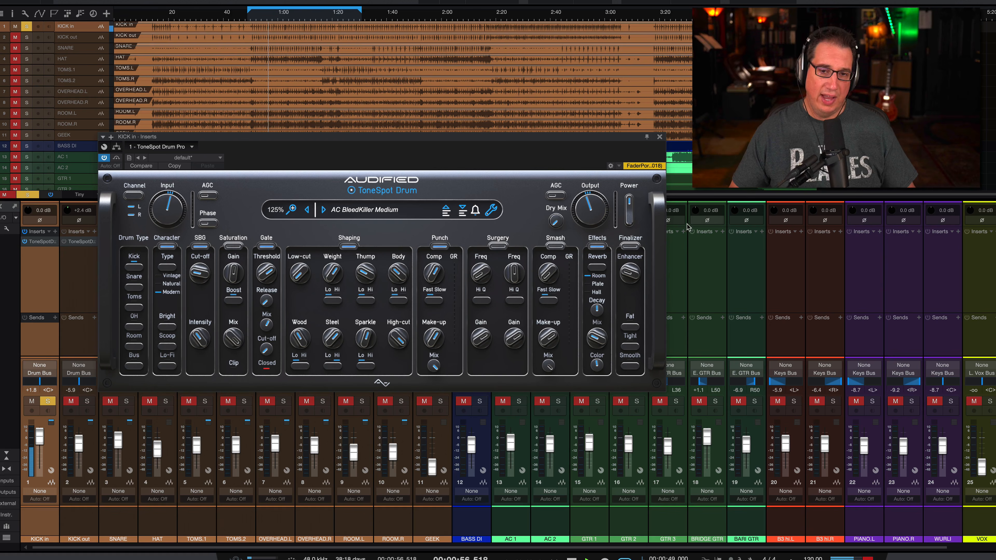
click(119, 158)
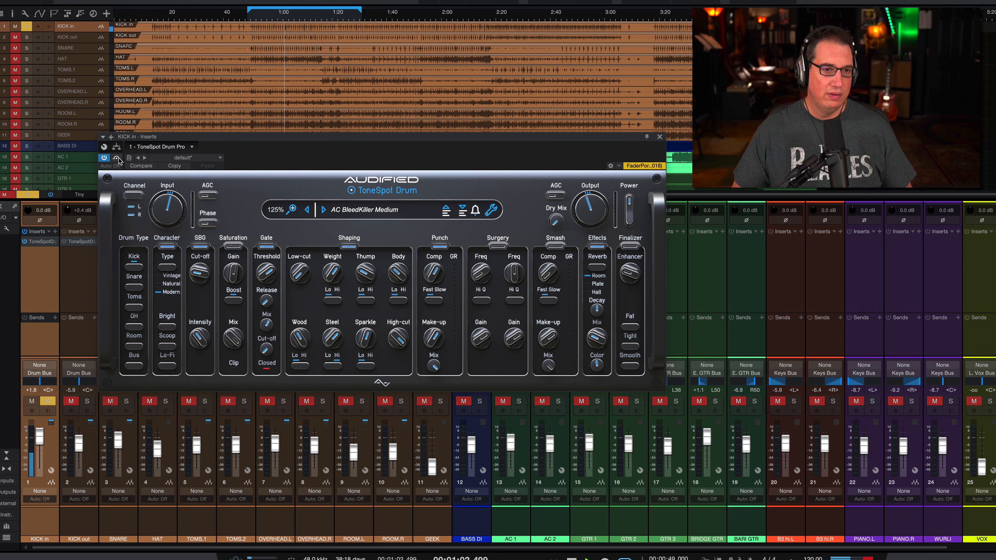
click(118, 158)
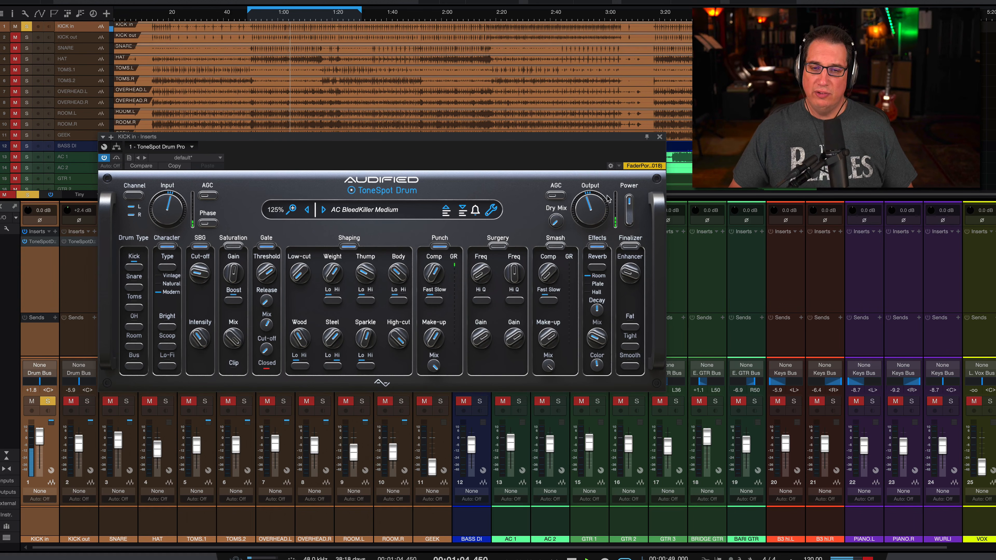
Close the KICK in channel's plug-in window and pull the KICK out fader all the way down.
click(659, 137)
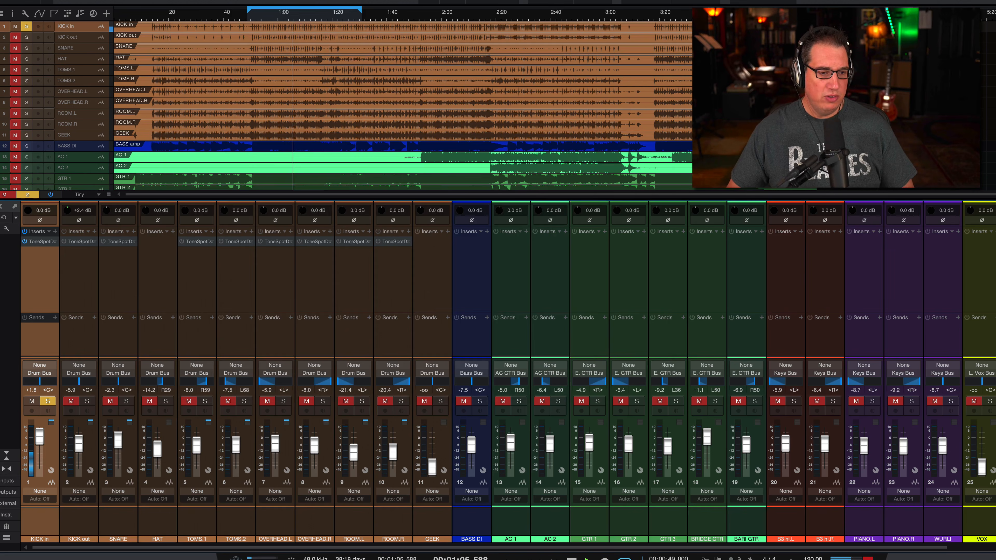
click(83, 521)
drag(79, 443, 88, 523)
Solo the SNARE channel and raise its fader to -1.8 dB.
click(119, 511)
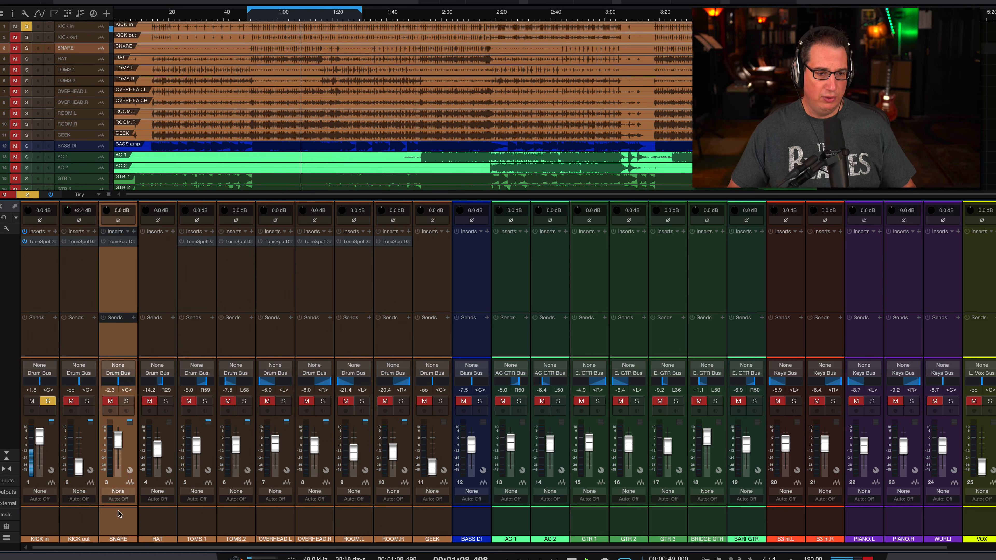
click(127, 401)
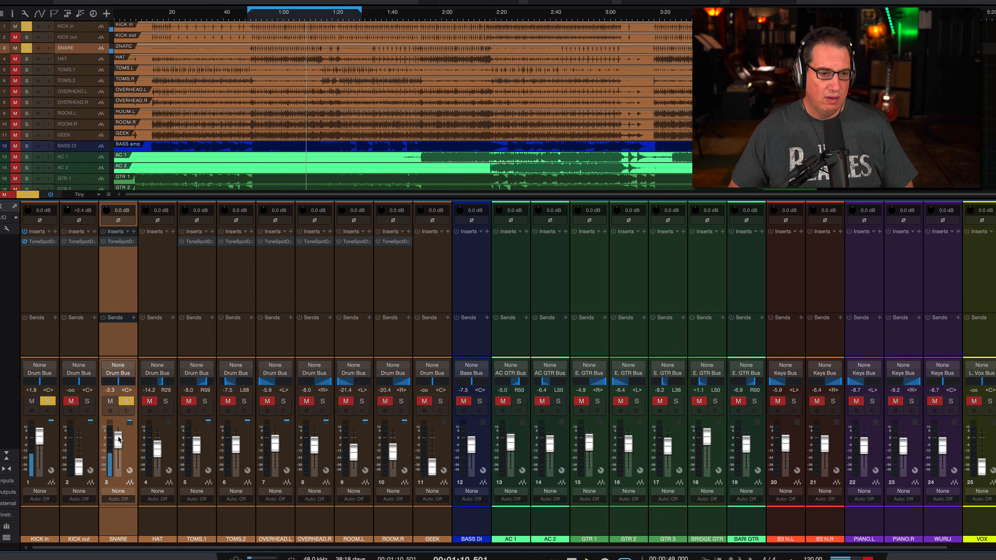
drag(118, 440, 118, 439)
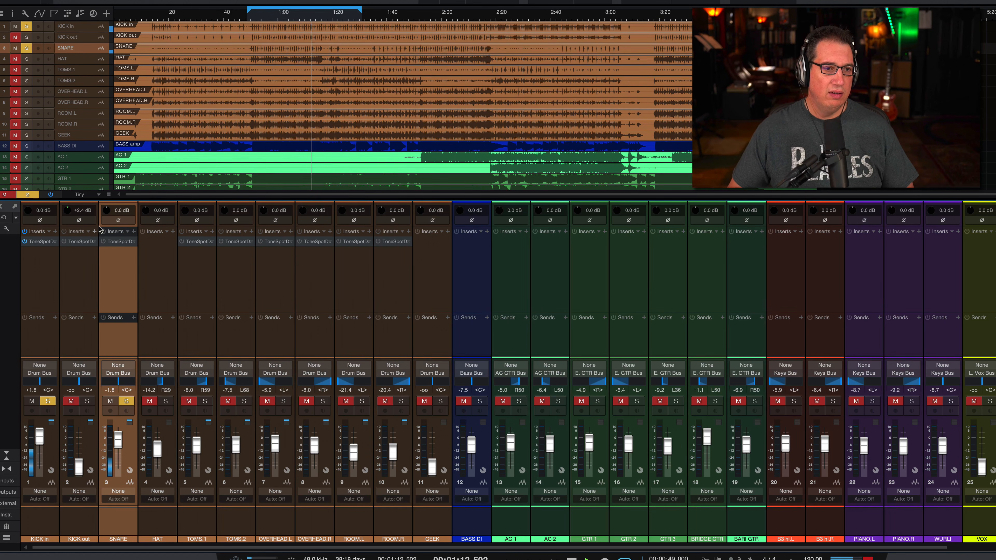
Open ToneSpot Drum Pro on the SNARE channel and load the Snare preset AC BleedKiller Medium.
click(114, 242)
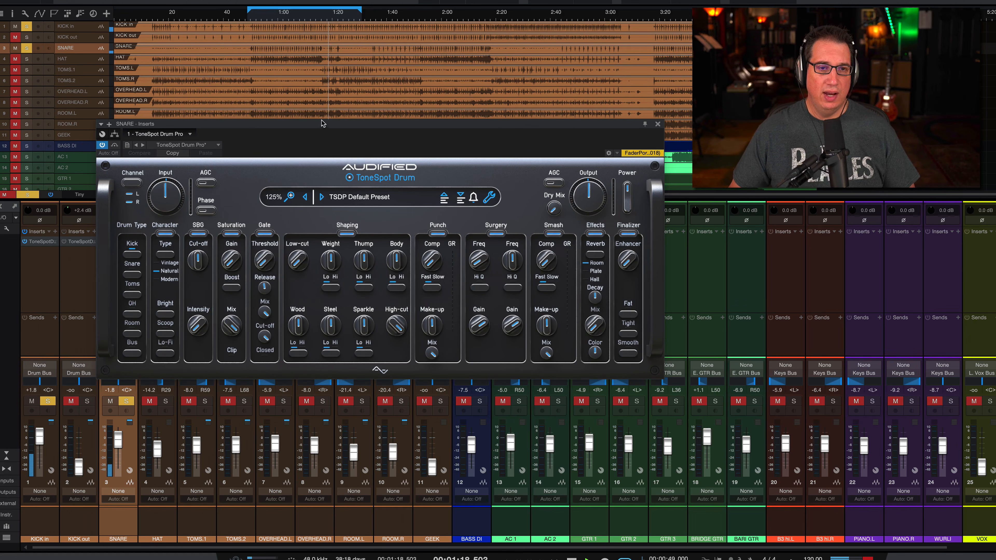
click(349, 197)
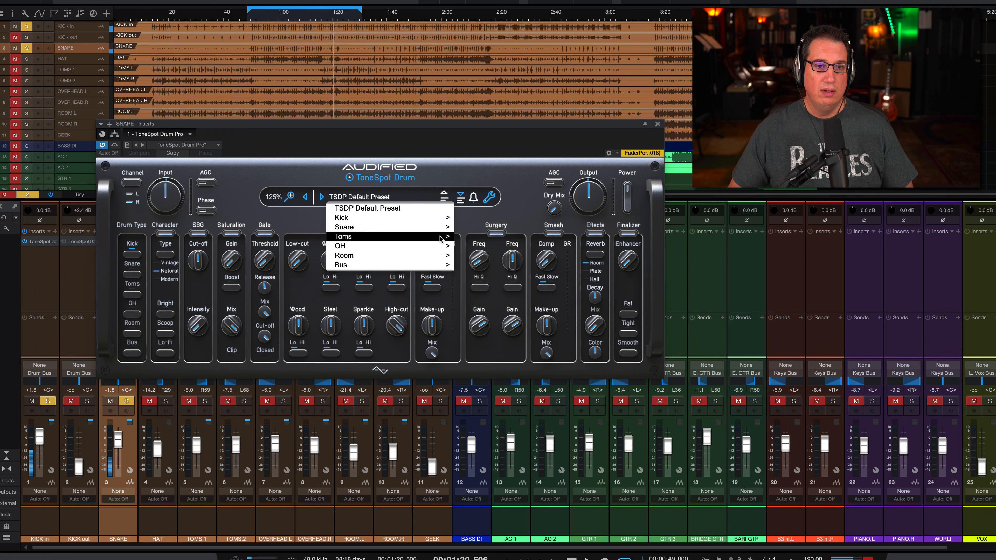
mouse_move(445, 226)
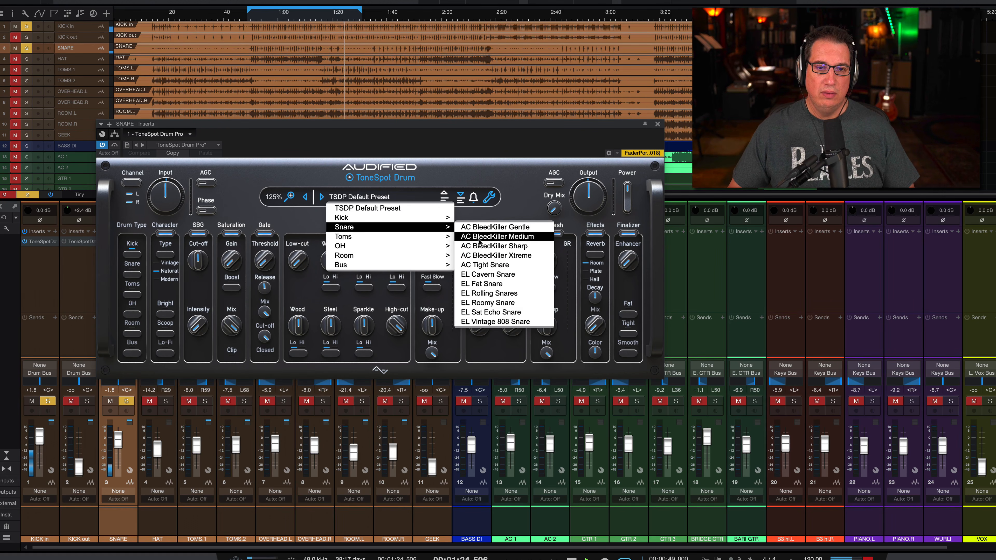
click(503, 236)
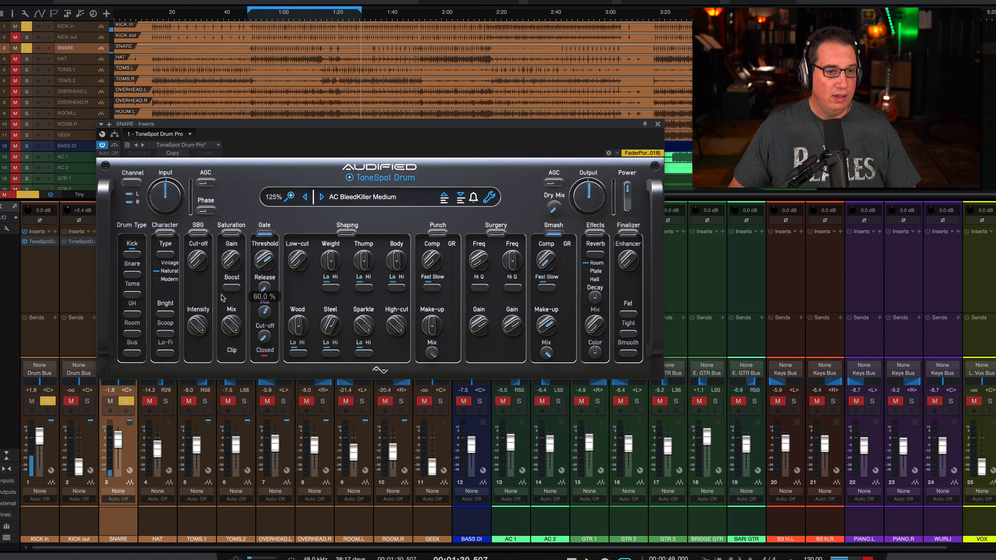
Lower the snare gate's Threshold to -80.0 dB and switch the Gate section off and on to compare.
drag(263, 261, 255, 348)
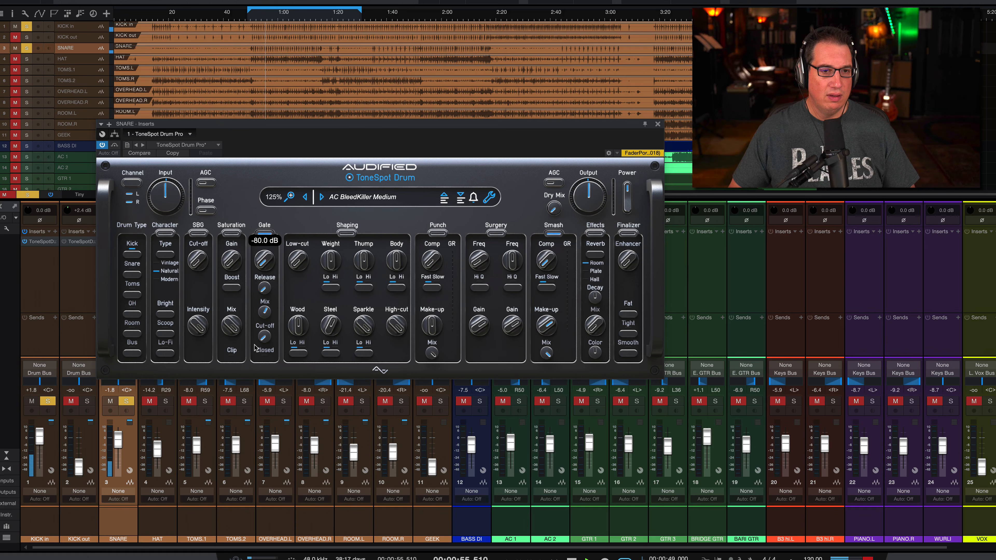
click(264, 233)
click(264, 233)
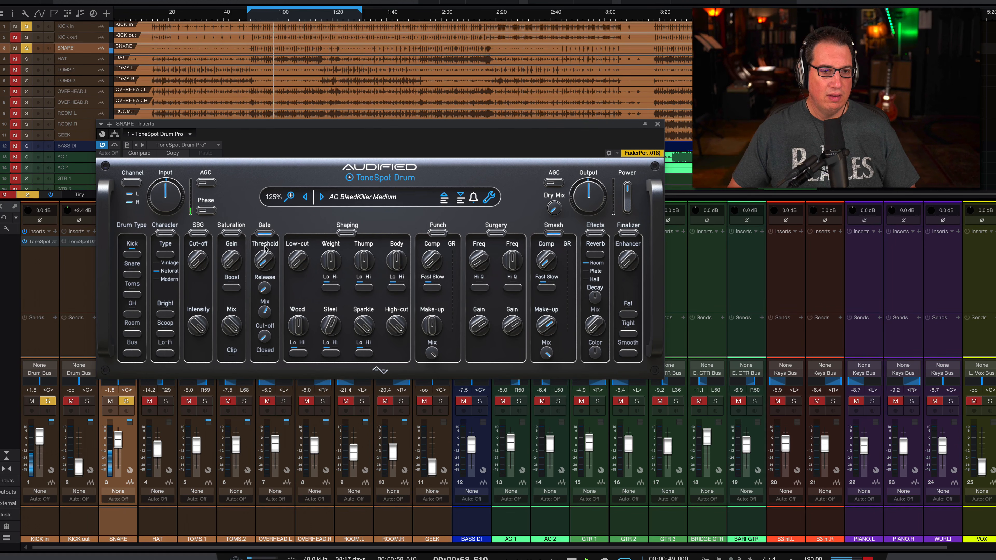
Sweep the gate's Threshold back to -80.0 dB, adjust its Mix, and turn the Gate section back on.
mouse_move(259, 261)
mouse_down()
mouse_move(255, 138)
mouse_move(262, 272)
mouse_up()
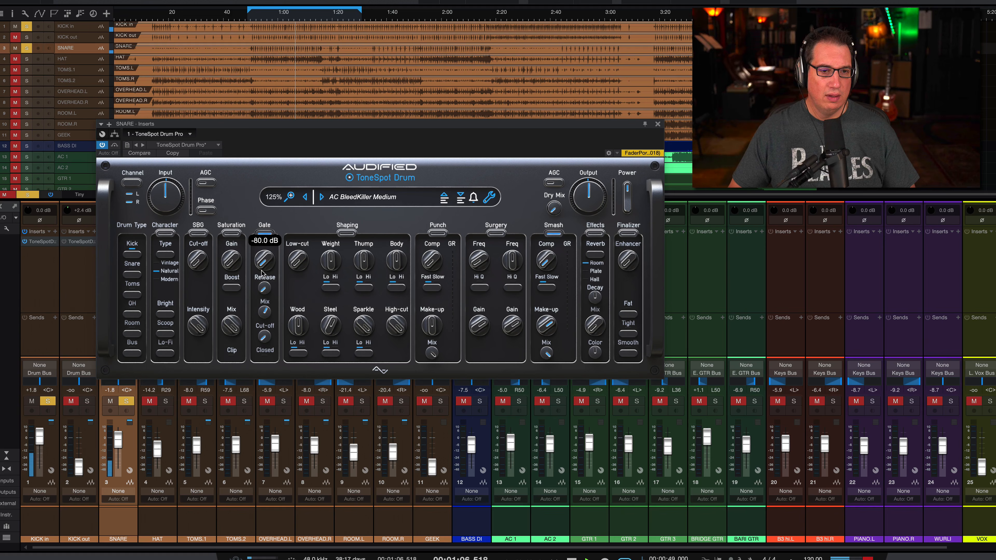
drag(264, 313, 262, 342)
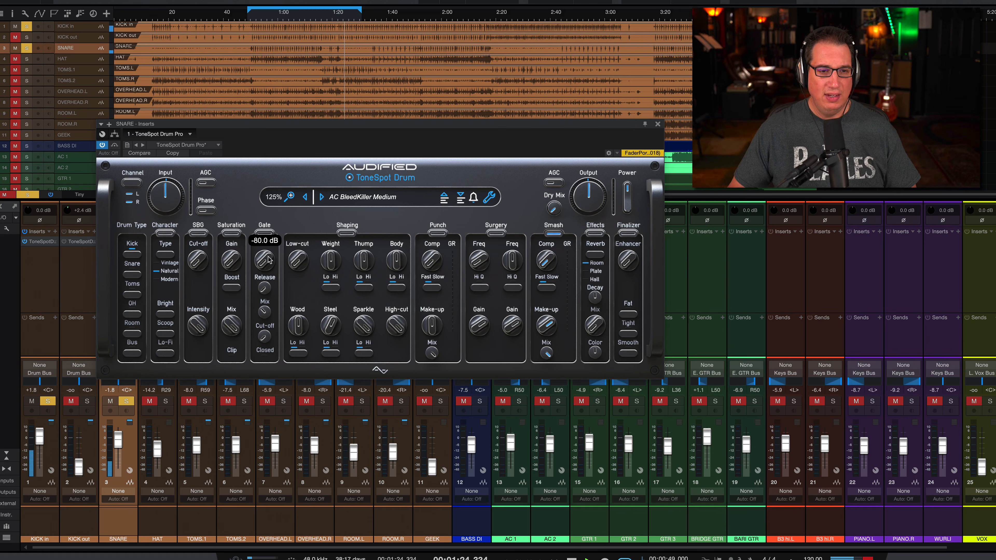
click(264, 234)
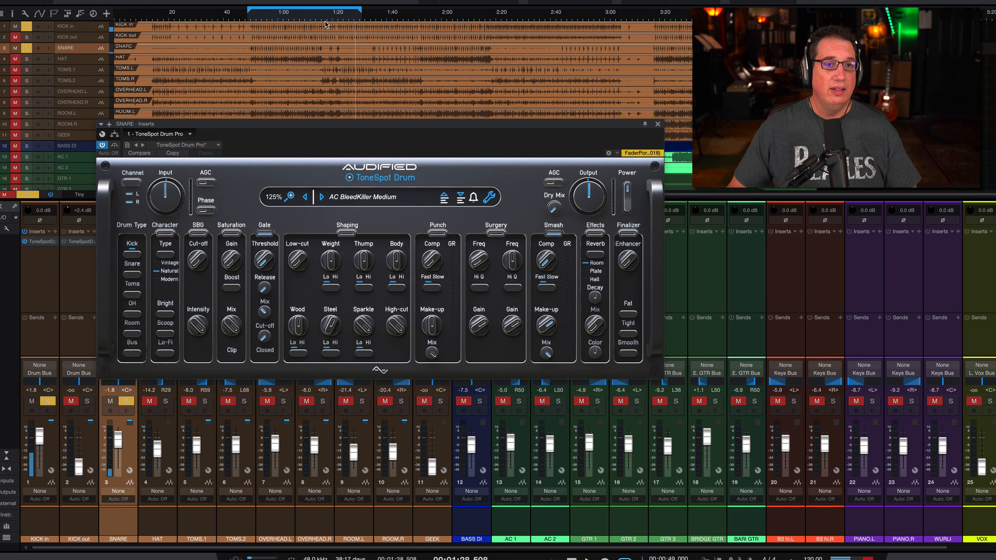
Restart playback near the loop's beginning and shorten the loop range to end at about 1:15.
click(270, 14)
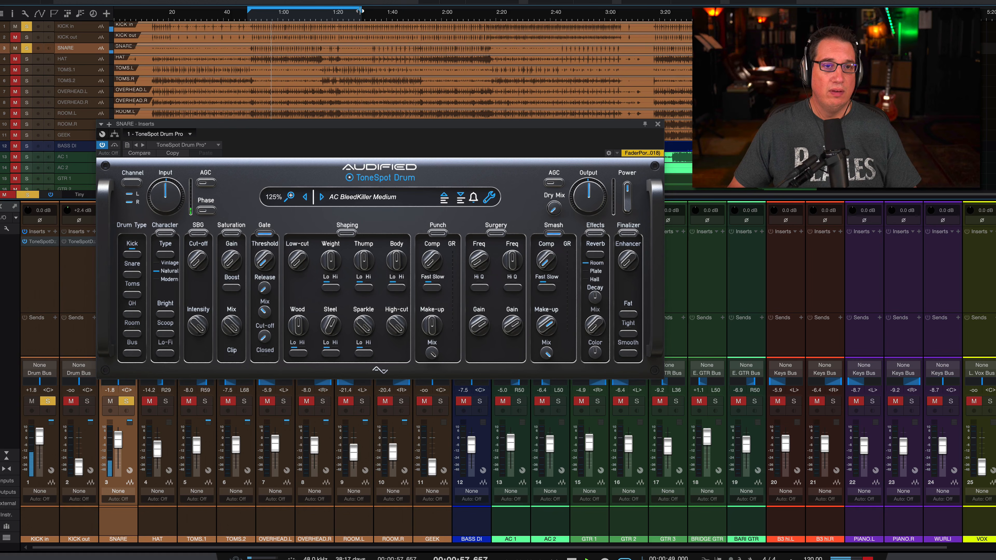
drag(360, 10, 324, 23)
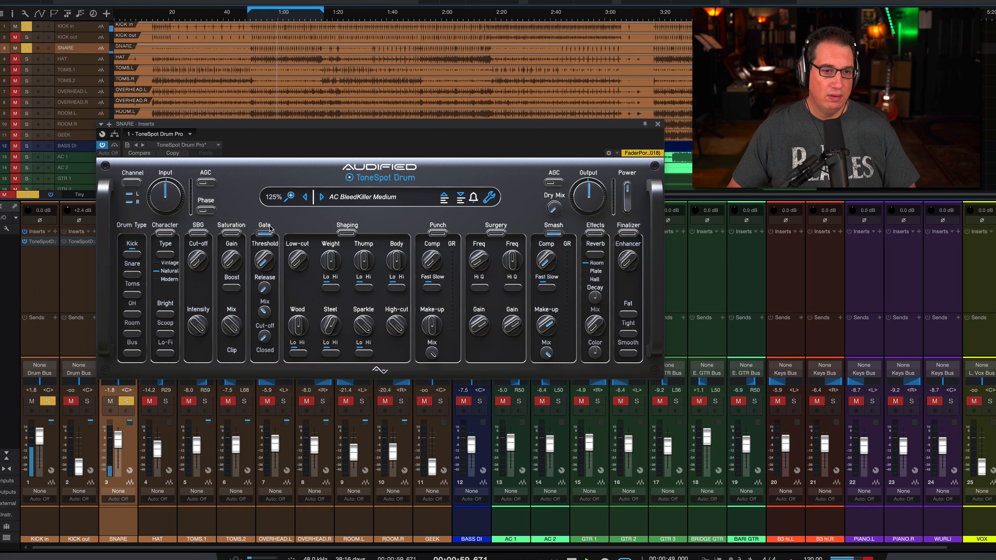
Compare the snare with the gate off and on, and sweep the gate Mix between 0.0 % and 100.0 %.
click(265, 234)
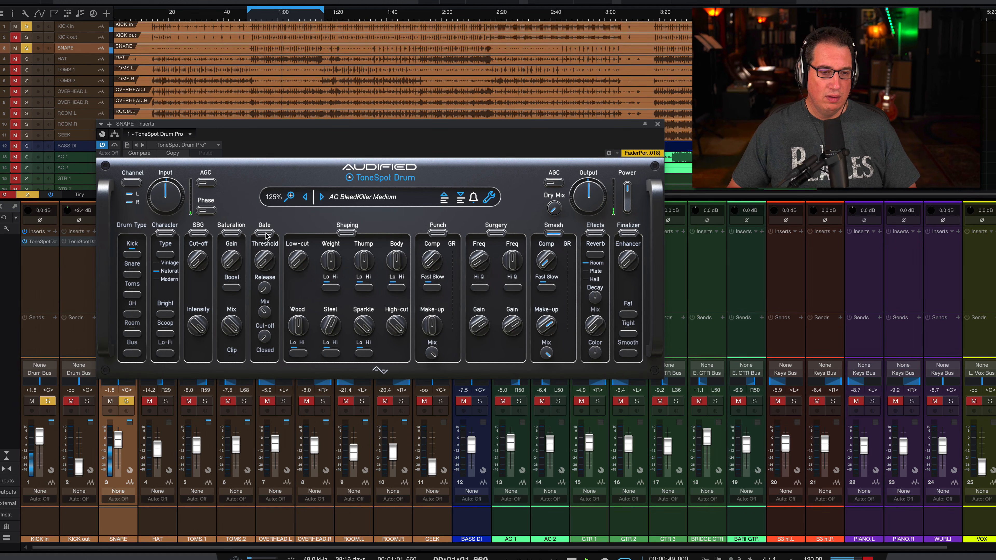
drag(264, 270, 262, 366)
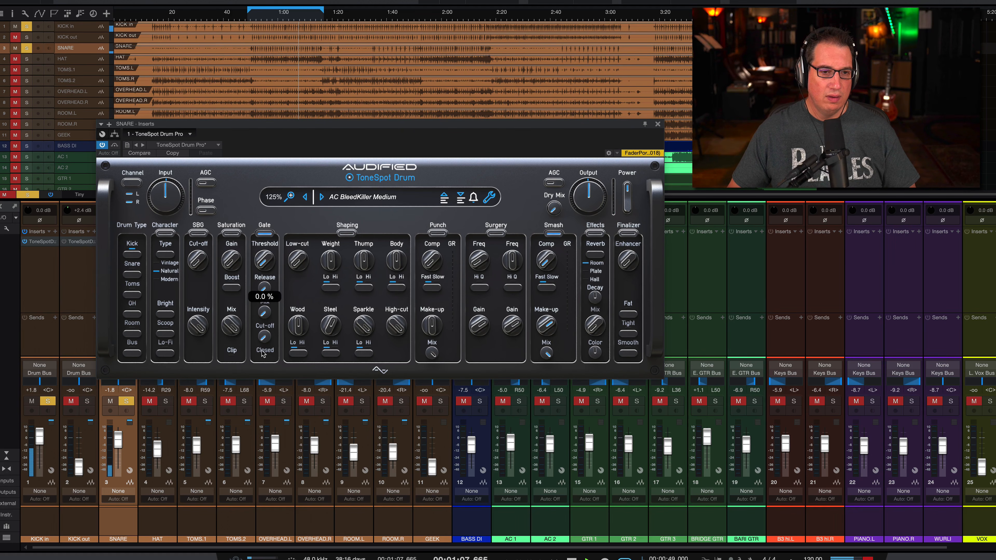
drag(263, 313, 258, 163)
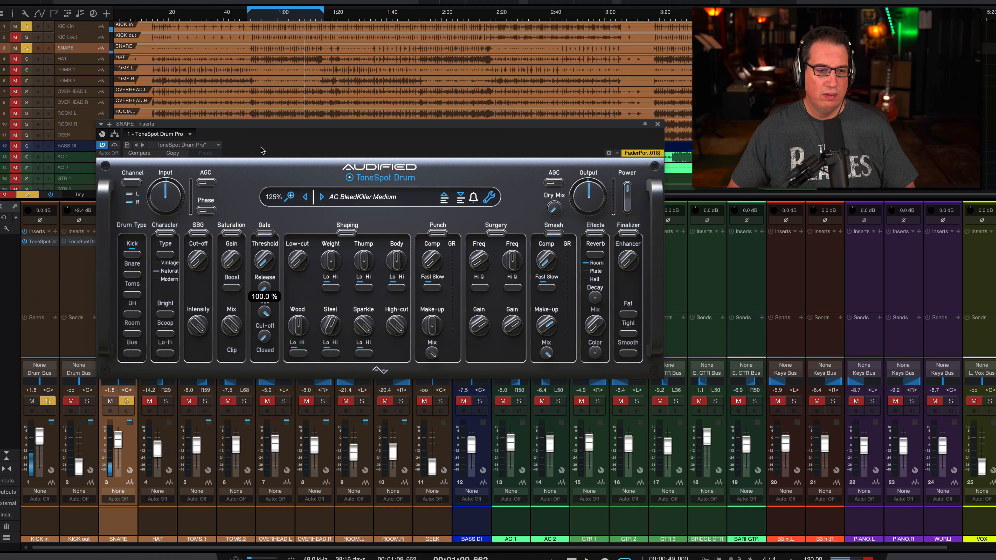
drag(263, 312, 262, 326)
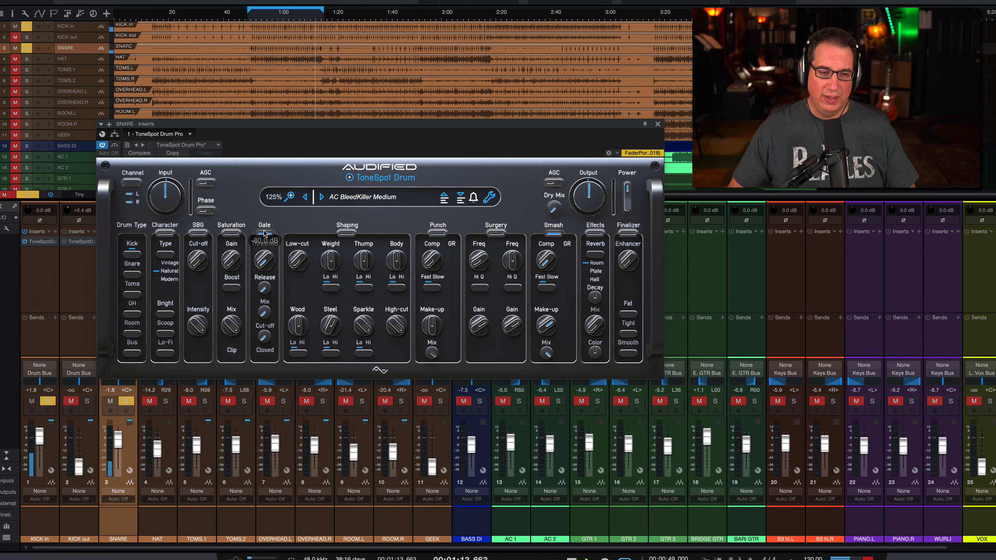
Load the AC Tight Snare preset on the snare and compare the sound with the plugin bypassed and active.
click(344, 196)
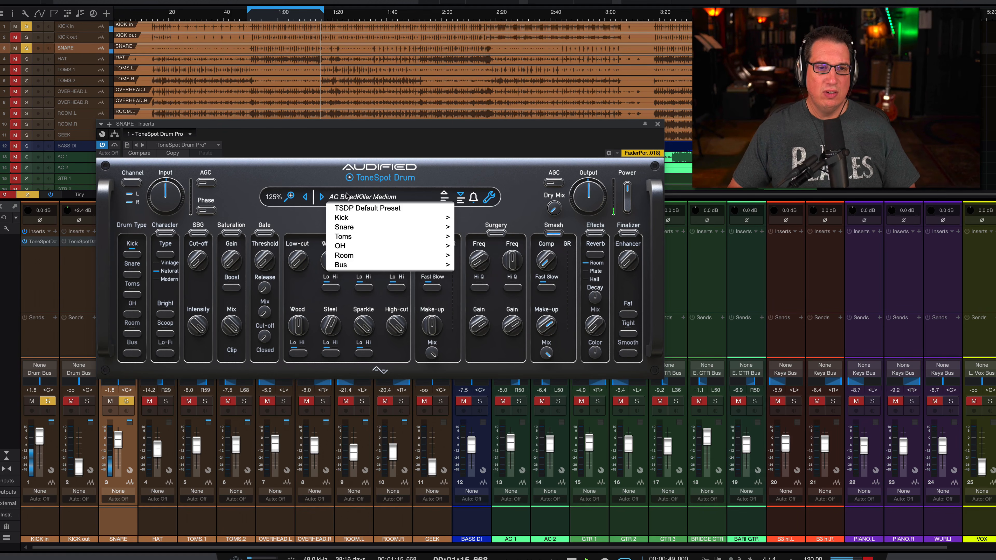
mouse_move(343, 227)
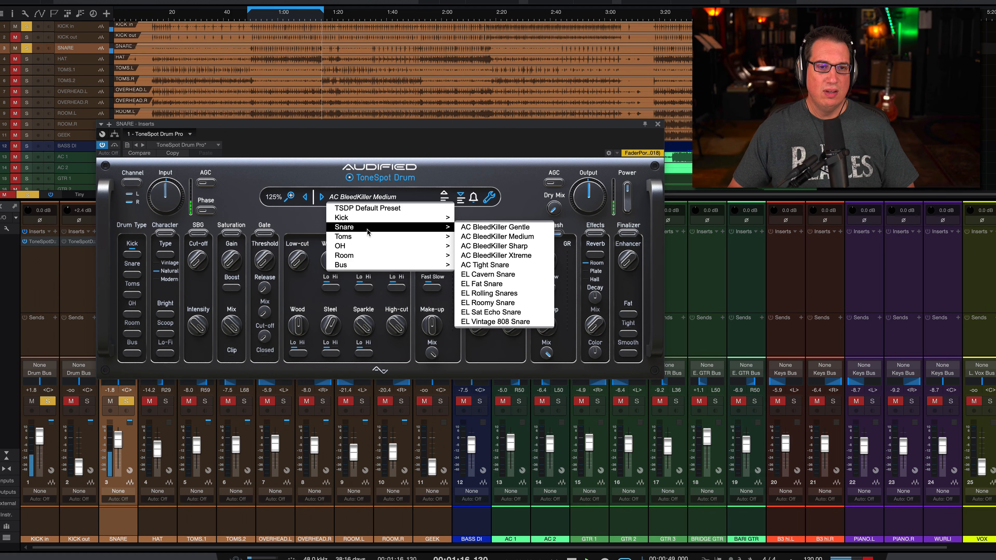
click(491, 265)
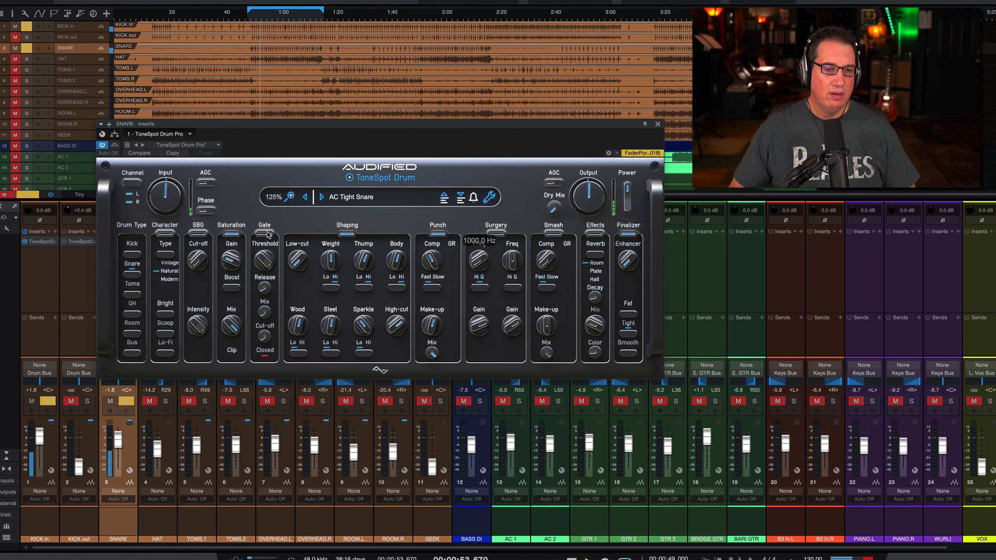
click(114, 145)
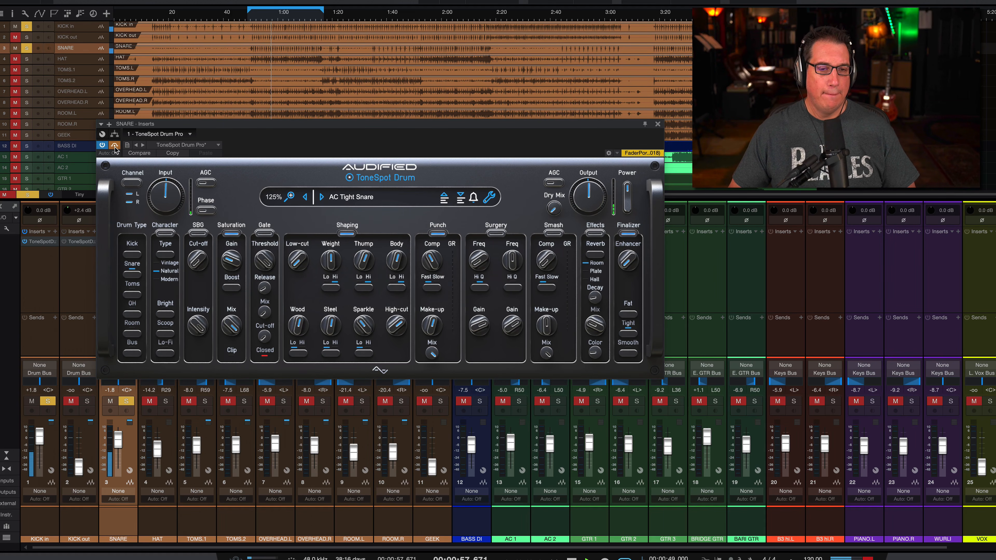
click(115, 145)
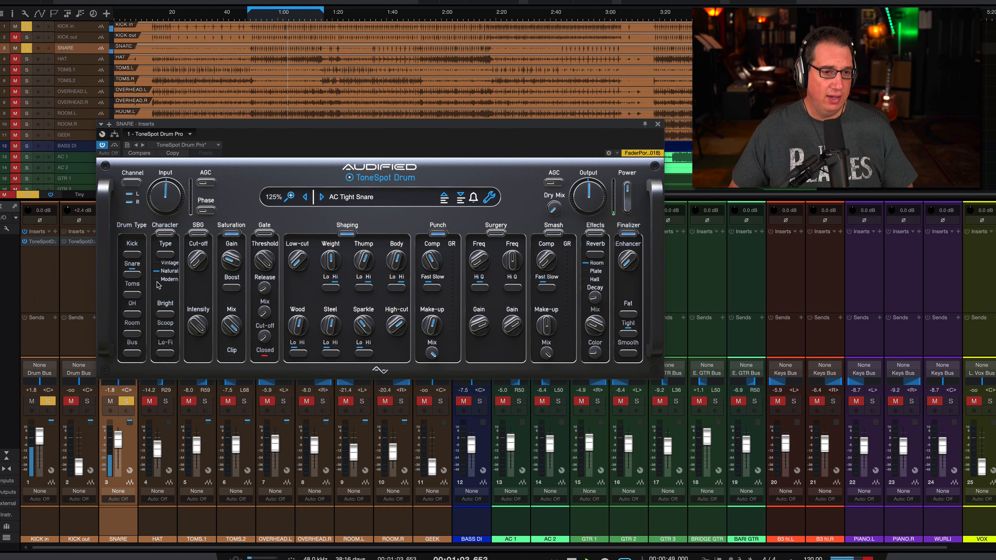
Audition the Modern and Vintage character types on the snare and raise its channel fader to +0.7 dB.
click(165, 255)
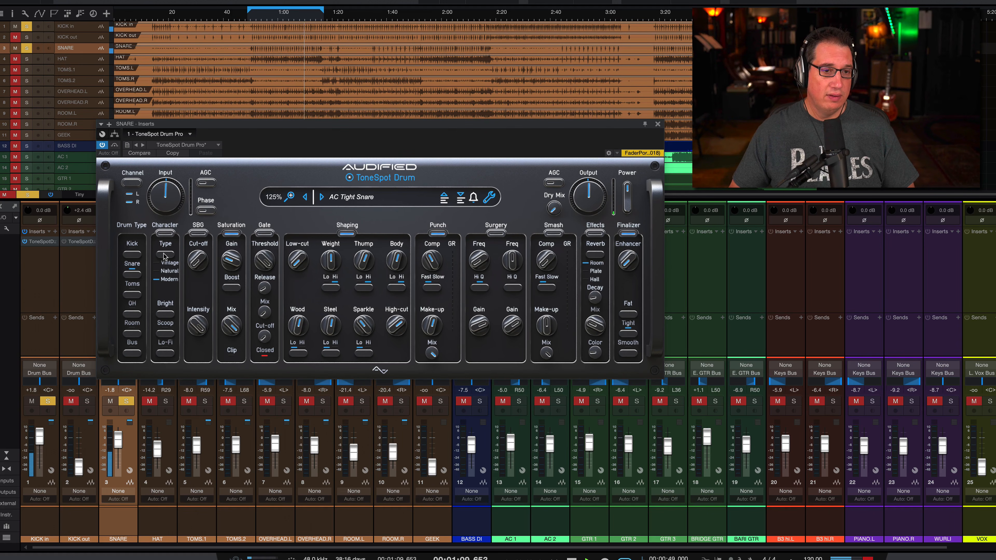
click(171, 255)
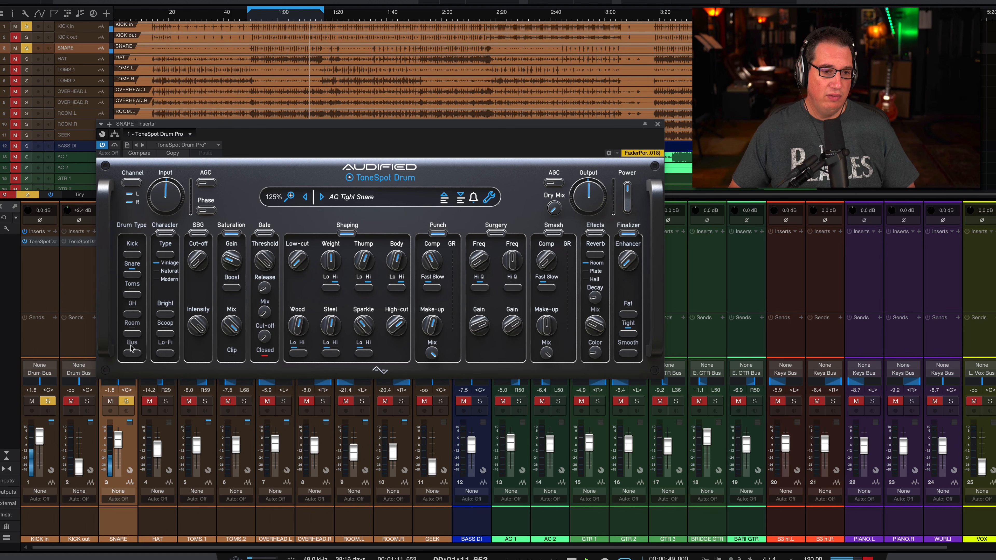
drag(118, 442, 119, 433)
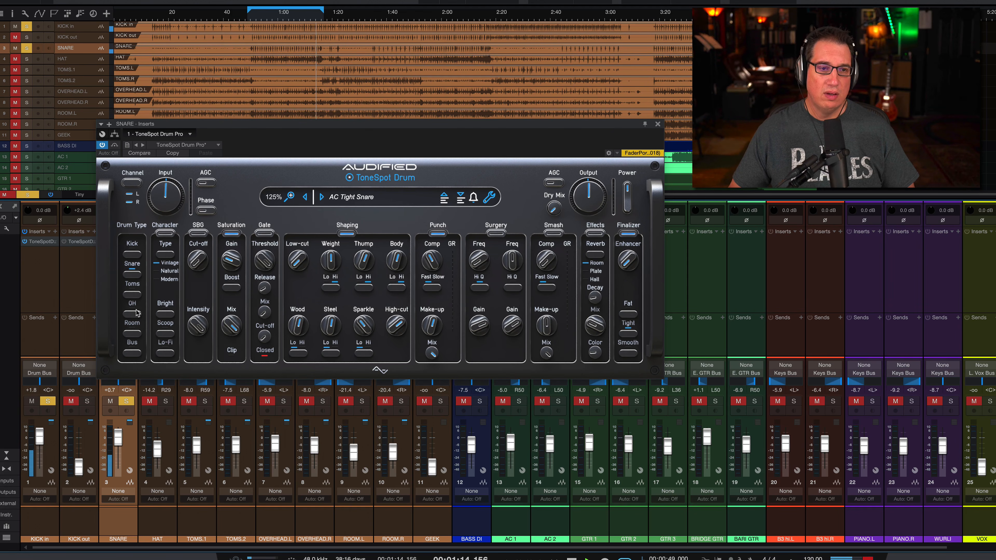
Cycle through the snare's character types to Modern and try the Bright and Scoop options.
click(168, 254)
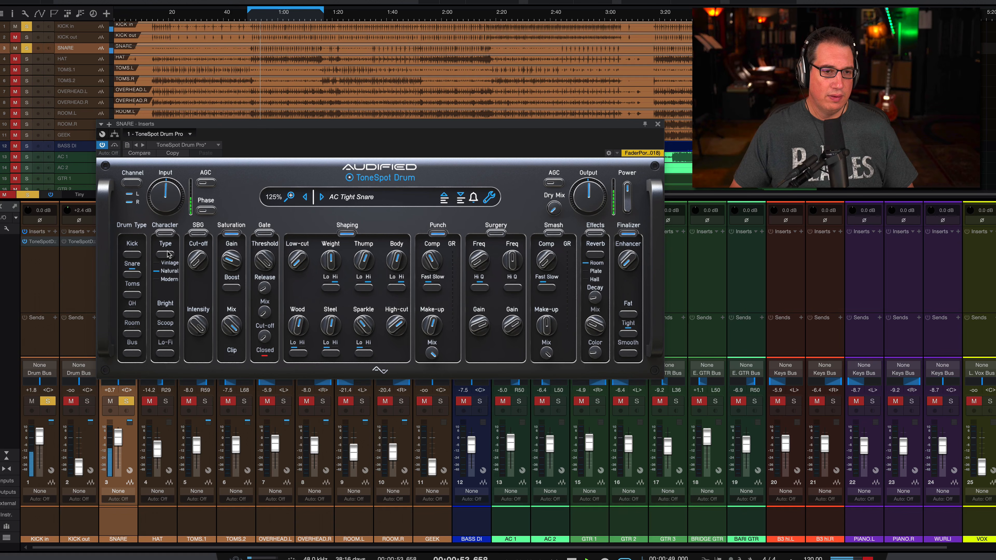
click(168, 254)
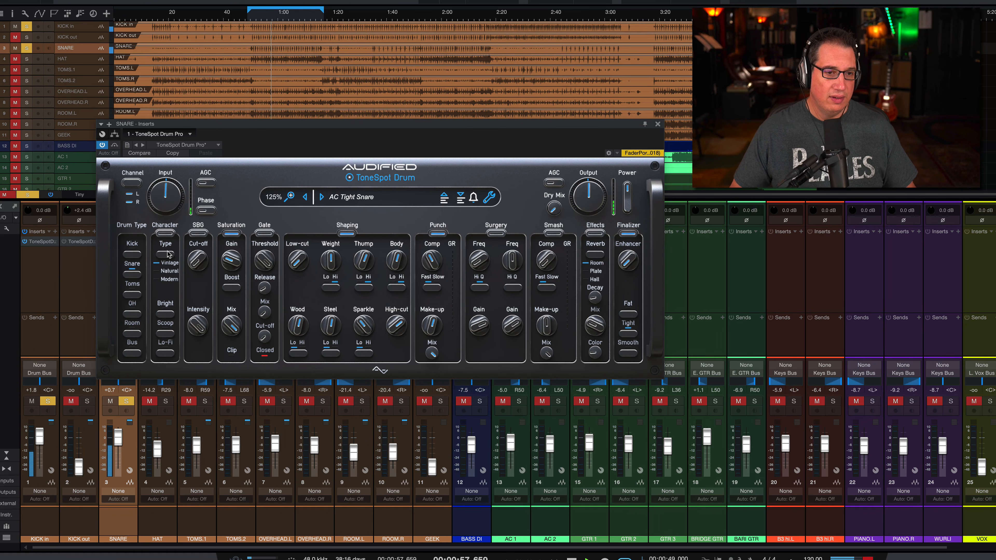
click(168, 254)
click(167, 254)
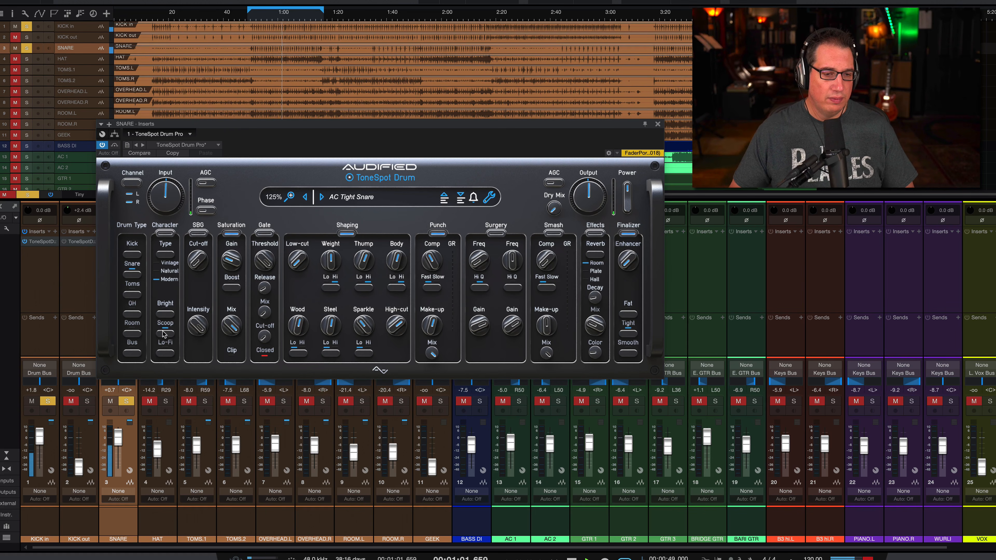
click(166, 315)
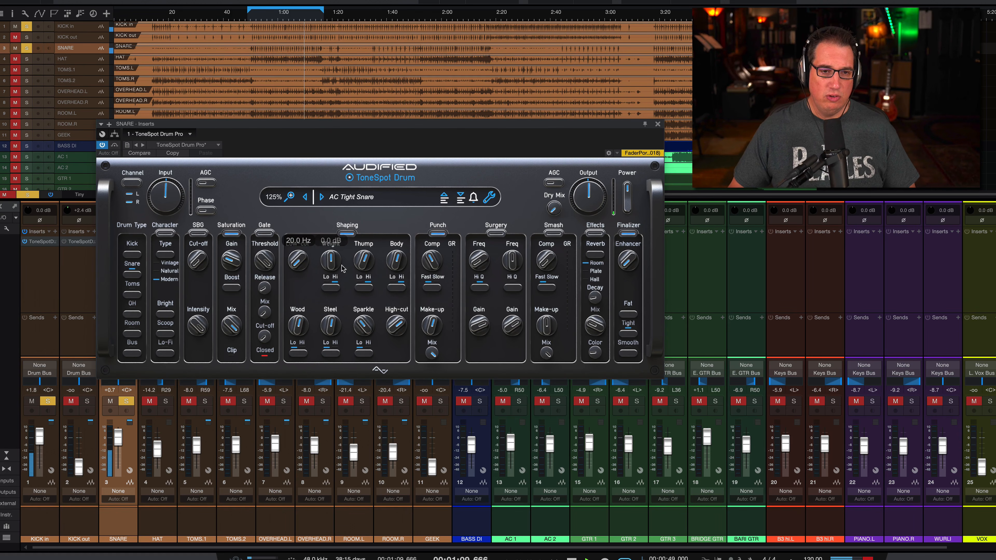
Sweep the snare's Shaping controls, setting Sparkle to 2.5 dB and Thump to 1.4 dB and adjusting Steel and Body.
drag(358, 334, 360, 253)
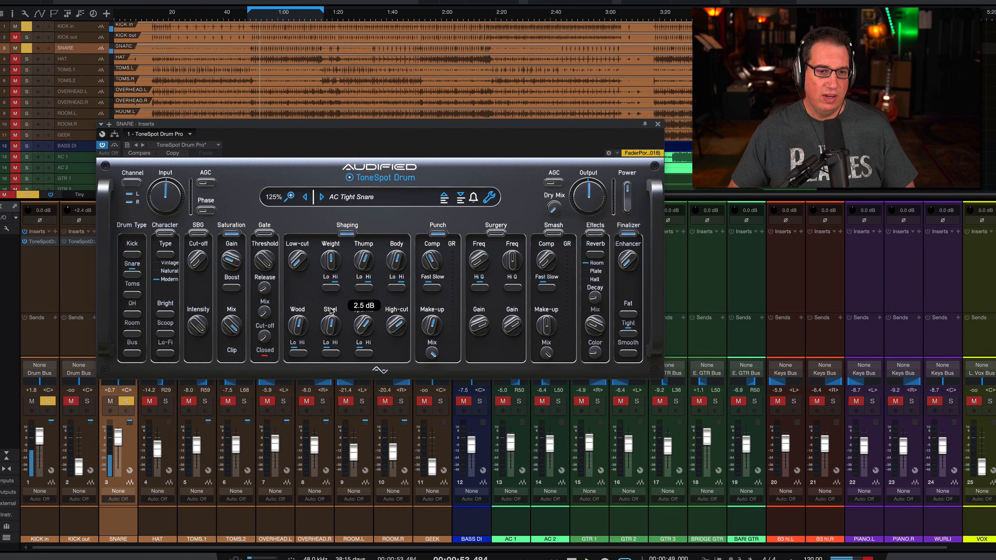
drag(330, 310, 298, 346)
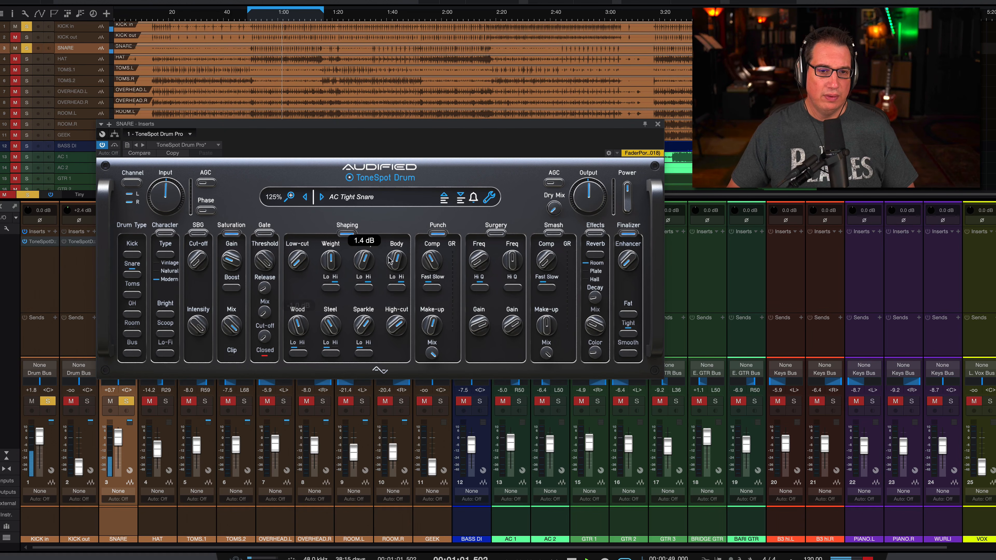
drag(396, 259, 320, 195)
Sweep the snare's Weight up to 9.0 dB, set it to 2.6 dB, and compare with the Shaping section off and on.
click(330, 286)
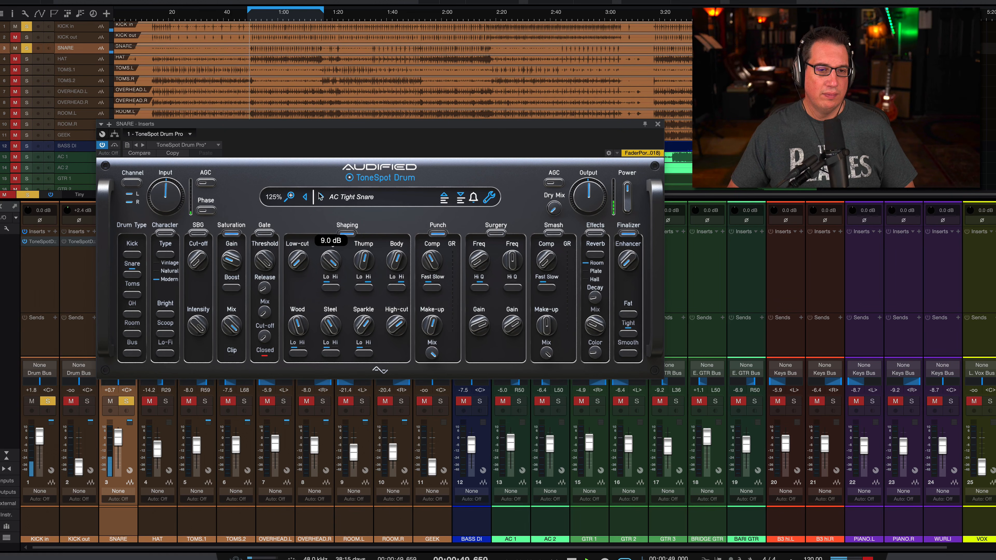
drag(319, 196, 324, 258)
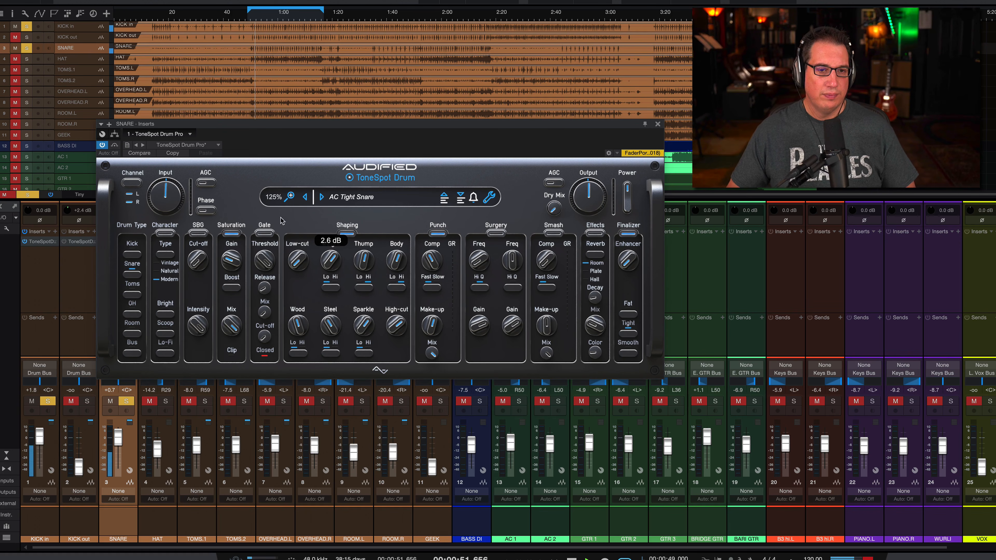
double_click(344, 235)
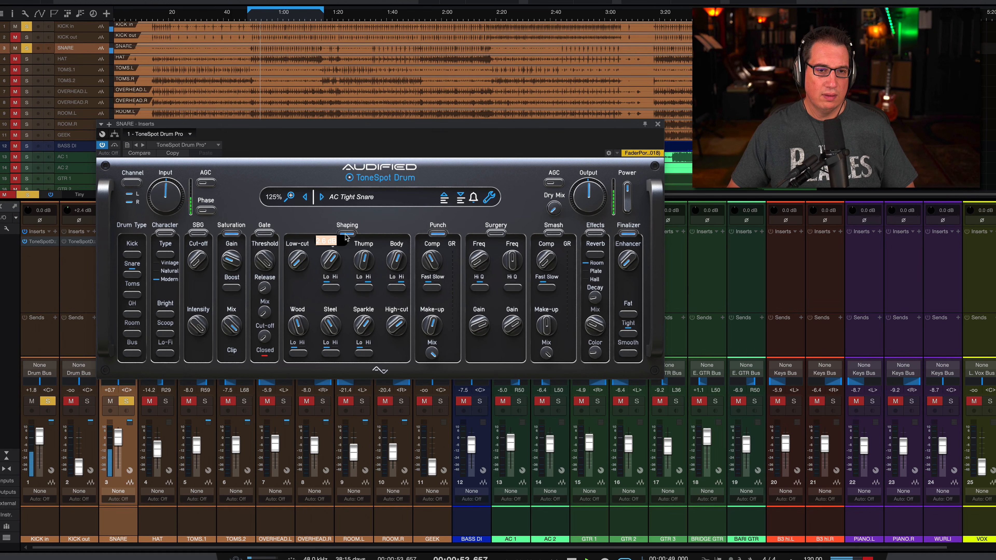
click(347, 234)
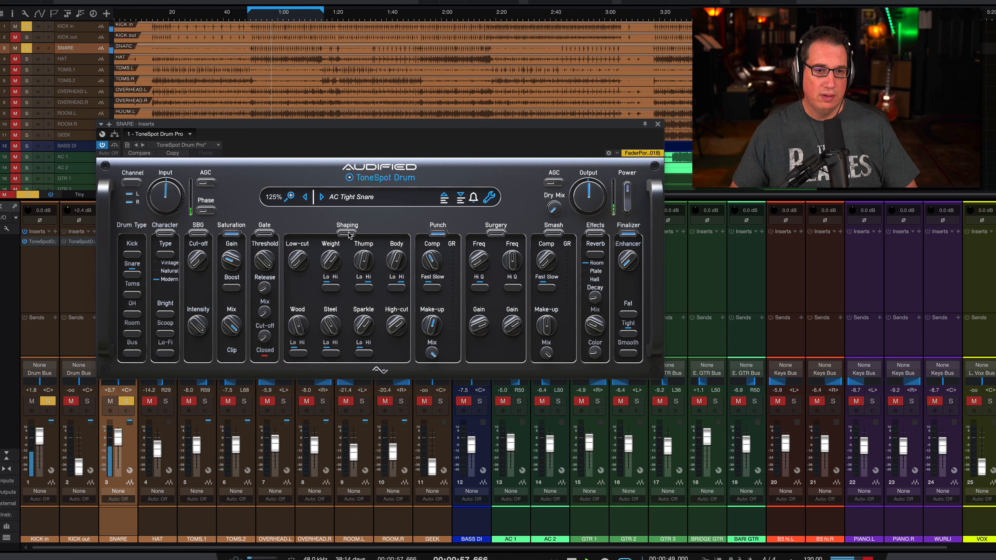
click(349, 235)
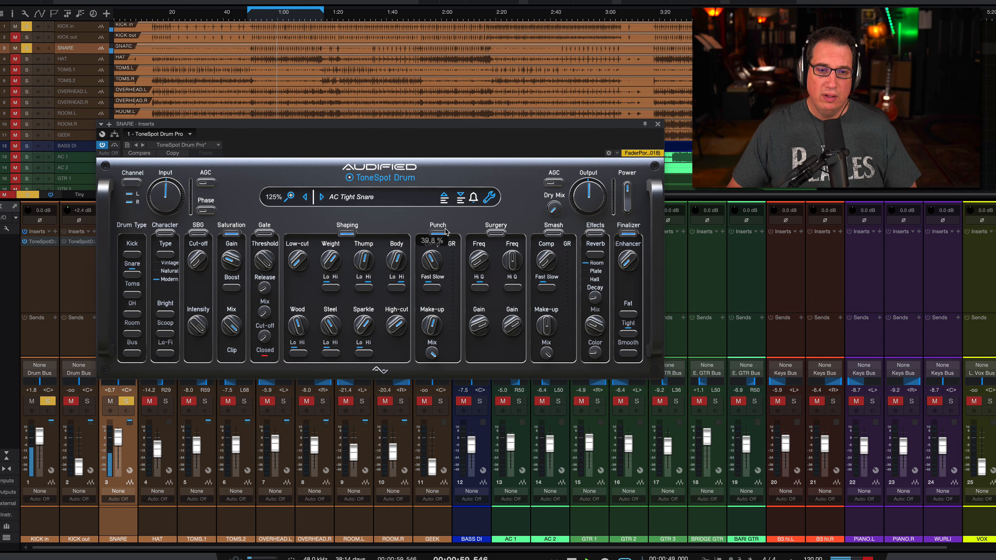
Raise the Punch section's Comp to 75.9 %, adjust its Make-up, and compare the snare with Punch off and on.
mouse_move(427, 261)
drag(427, 261, 423, 249)
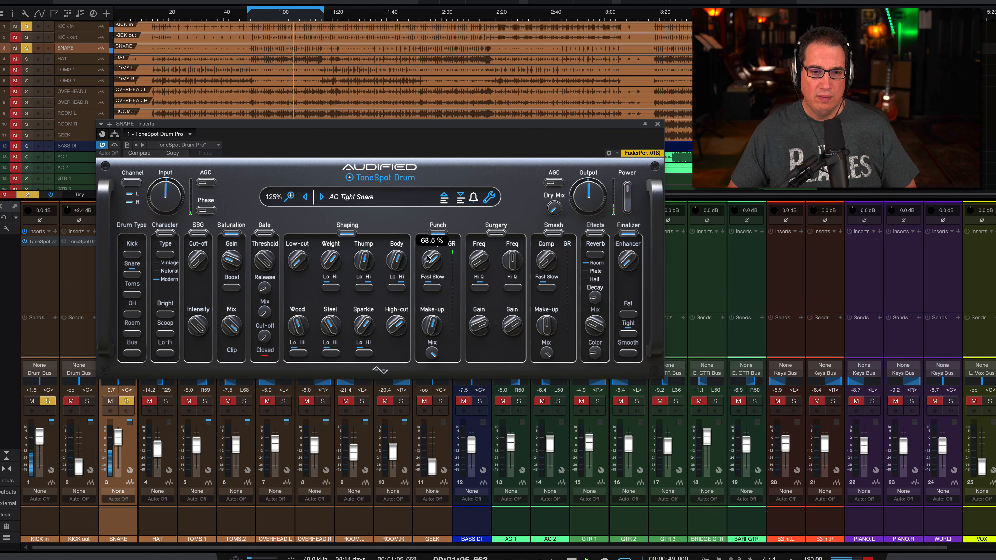
mouse_move(432, 326)
mouse_move(432, 352)
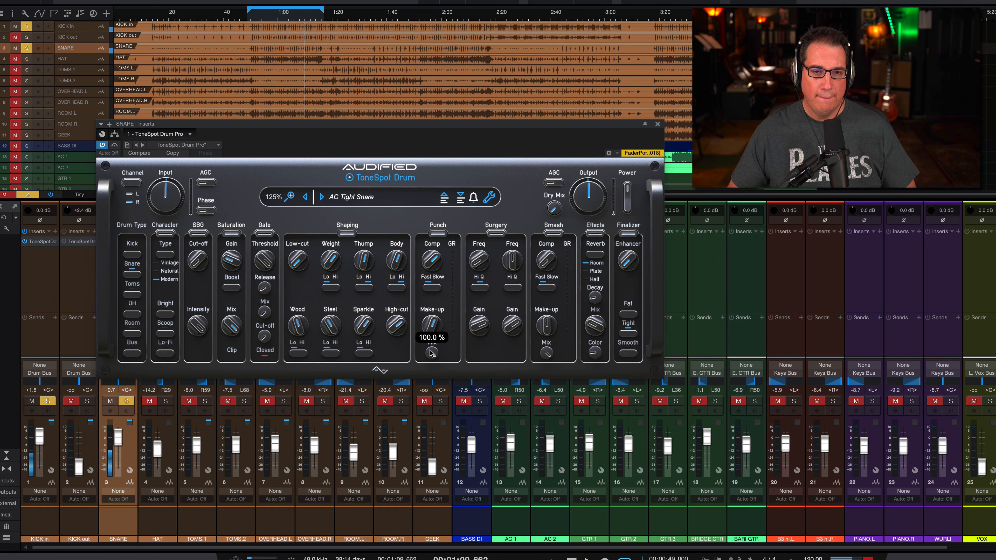
click(438, 233)
mouse_move(428, 257)
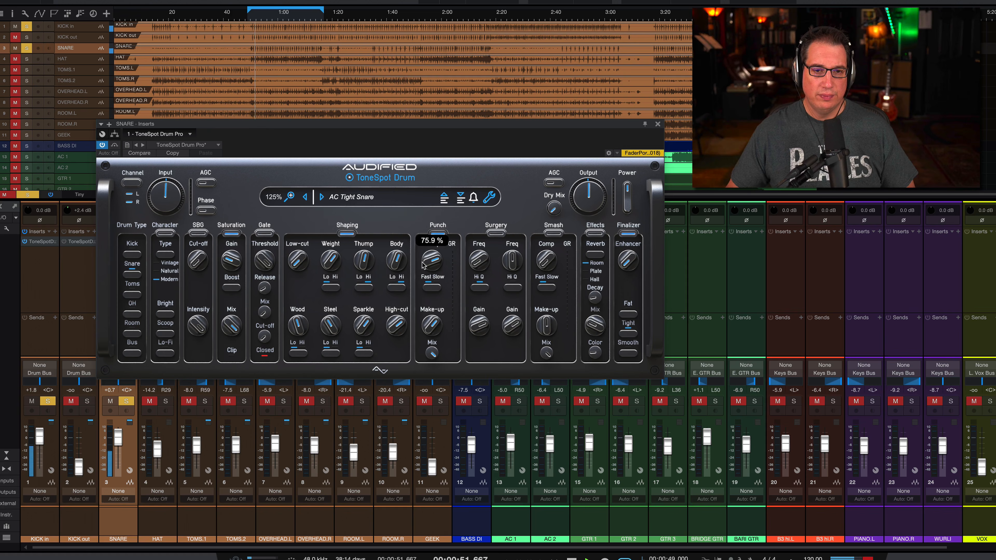
click(437, 232)
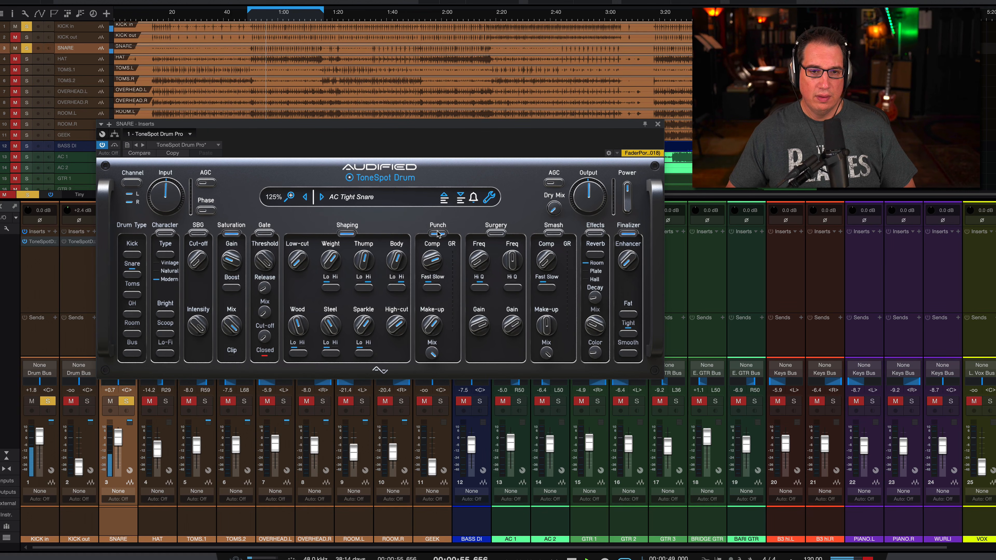
click(437, 231)
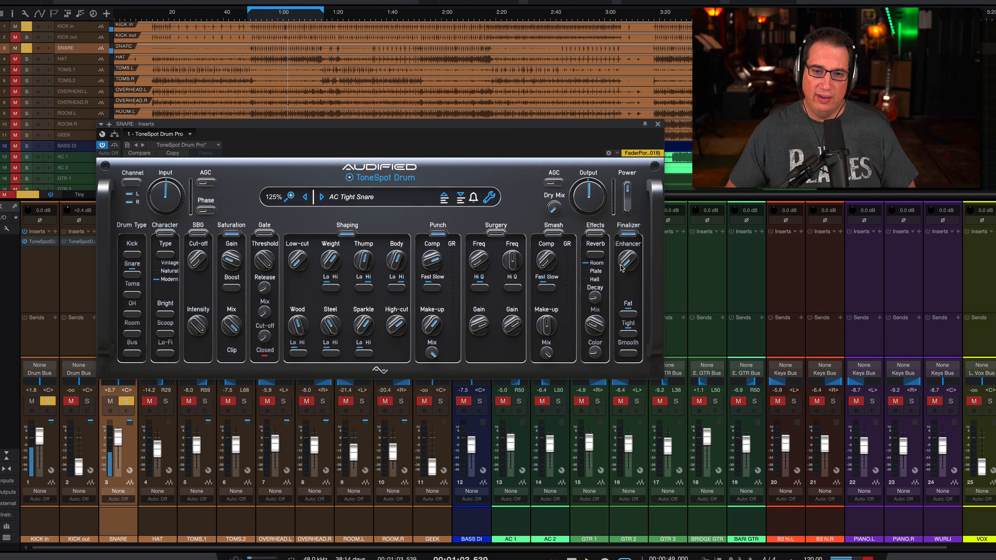
Raise the Finalizer's Enhancer and turn on Effects with a Plate reverb, adjusting its Mix and setting Color to -69.5 %.
drag(622, 264, 618, 226)
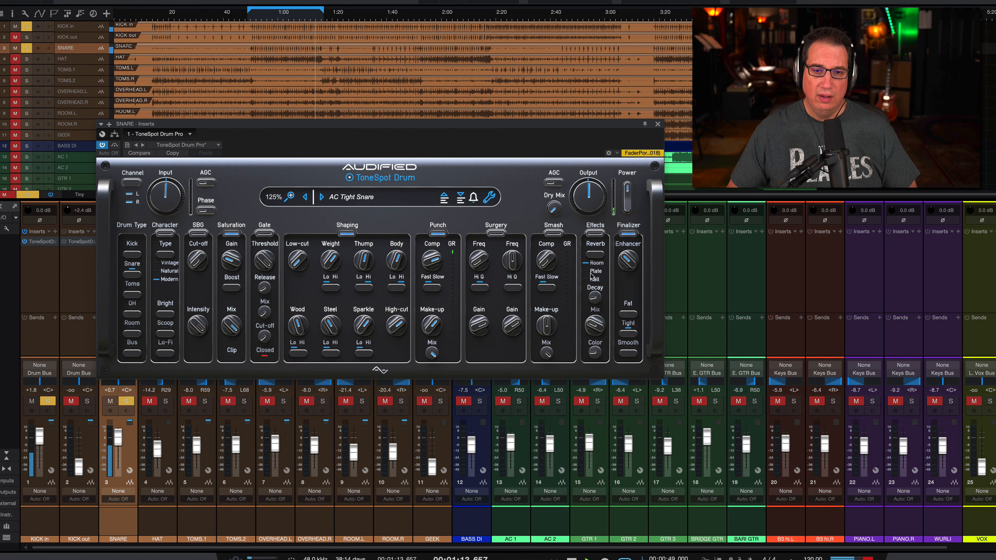
click(594, 234)
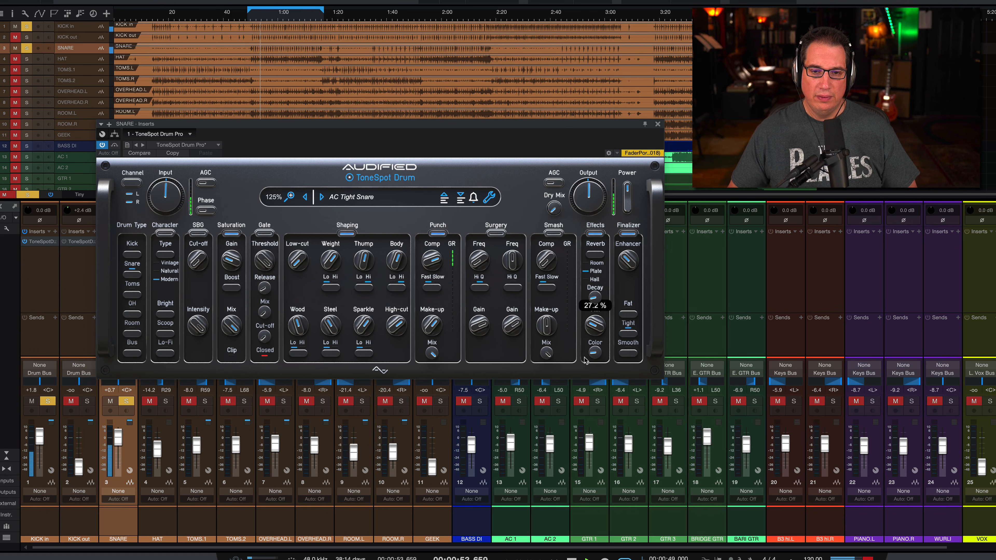
mouse_move(591, 353)
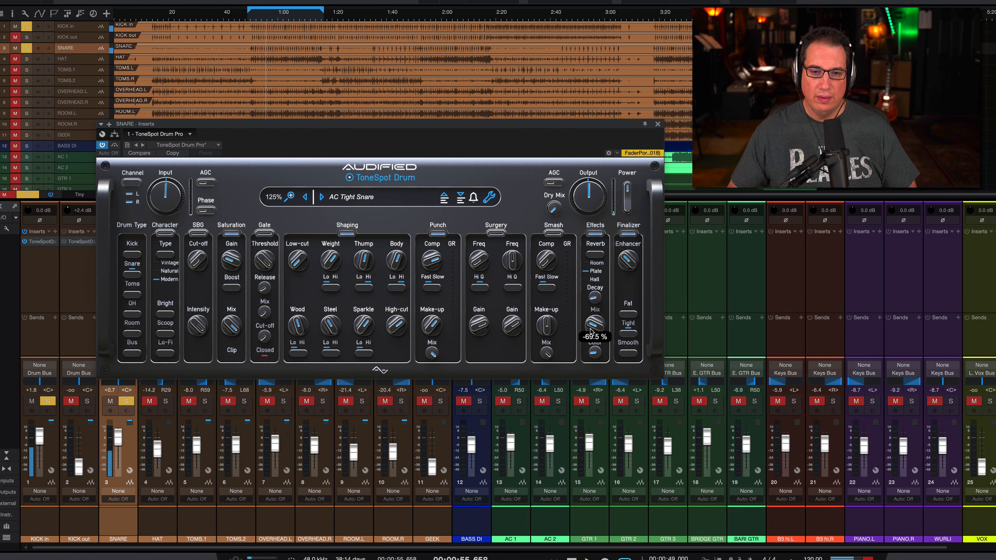
drag(590, 331, 590, 332)
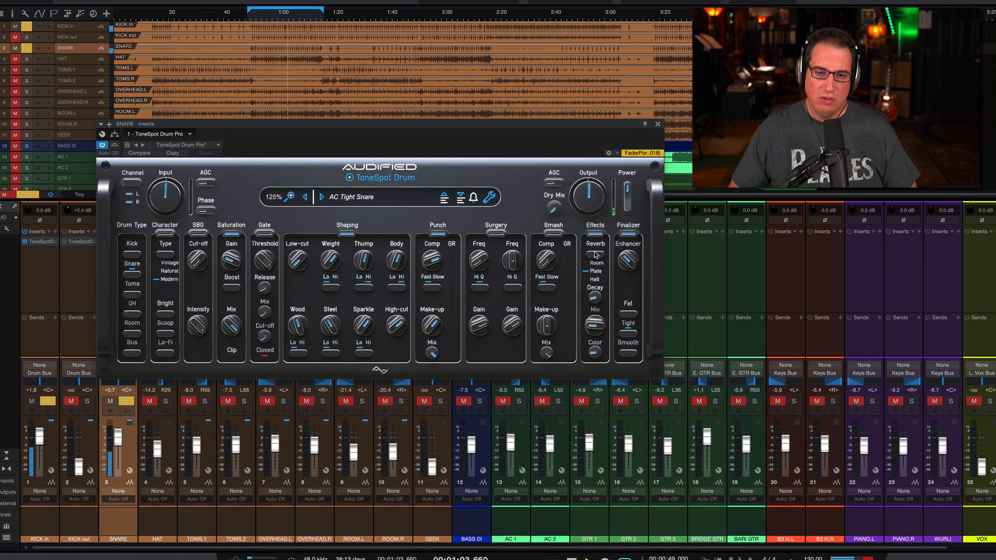
Set the snare reverb's Mix to 15.7 %, adjust its Decay, compare Effects off and on, and choose the Room type.
drag(594, 295, 592, 267)
drag(594, 326, 596, 331)
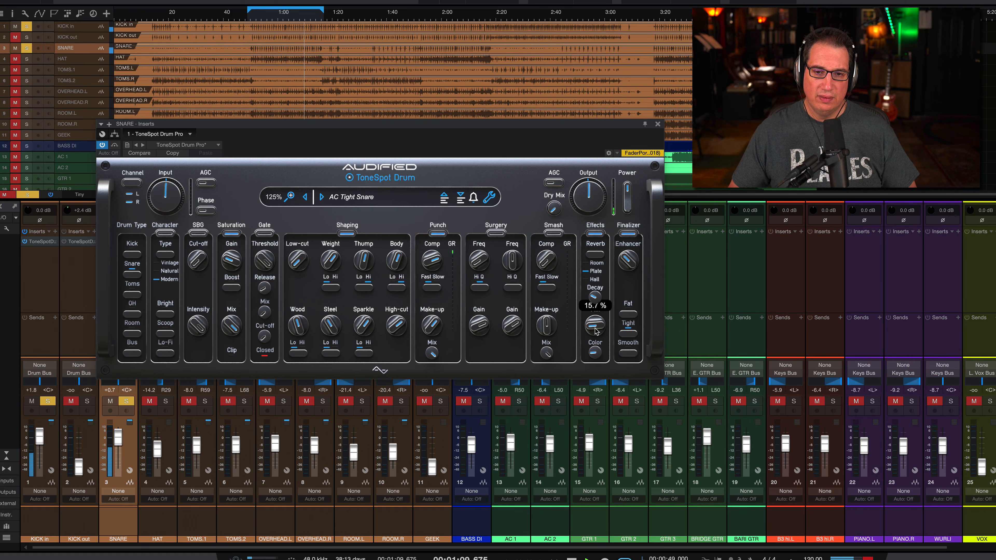
click(594, 234)
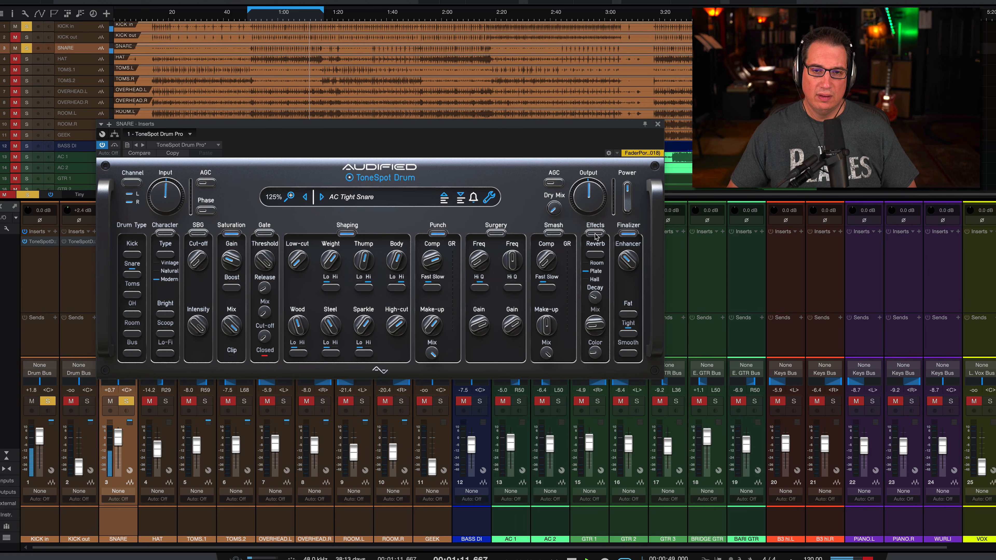
click(594, 234)
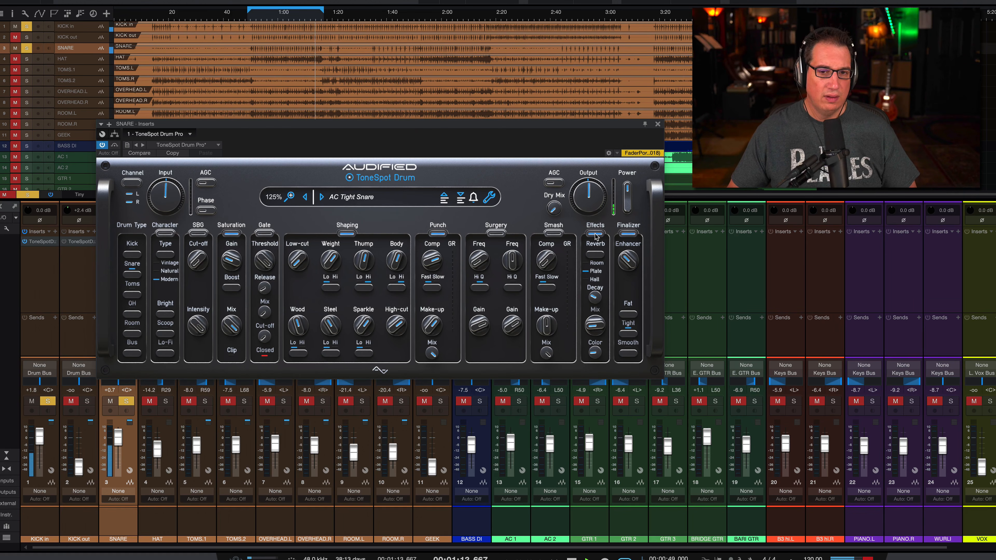
click(593, 261)
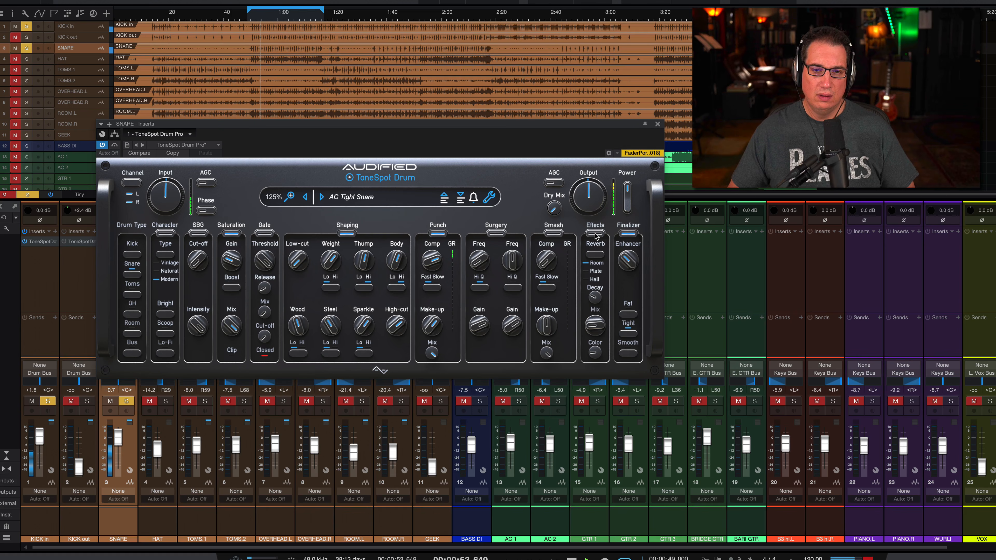
Close the snare's plugin window and select the mixer channels from KICK in through SNARE.
click(658, 124)
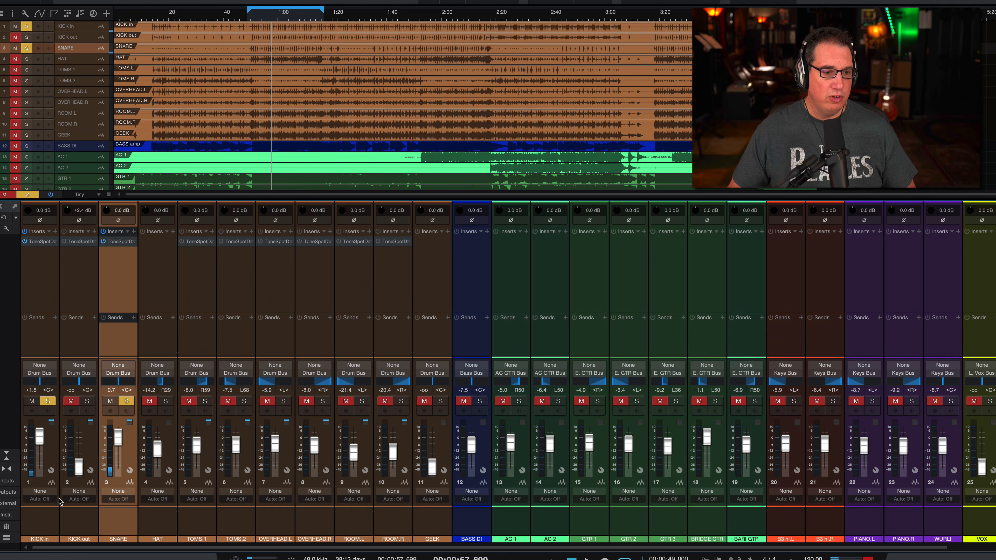
click(37, 514)
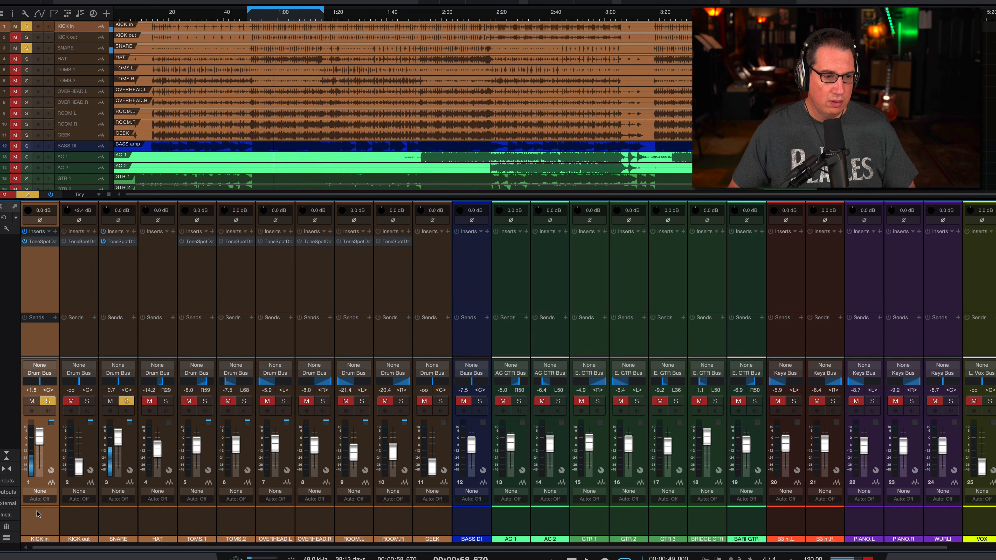
shift+click(116, 513)
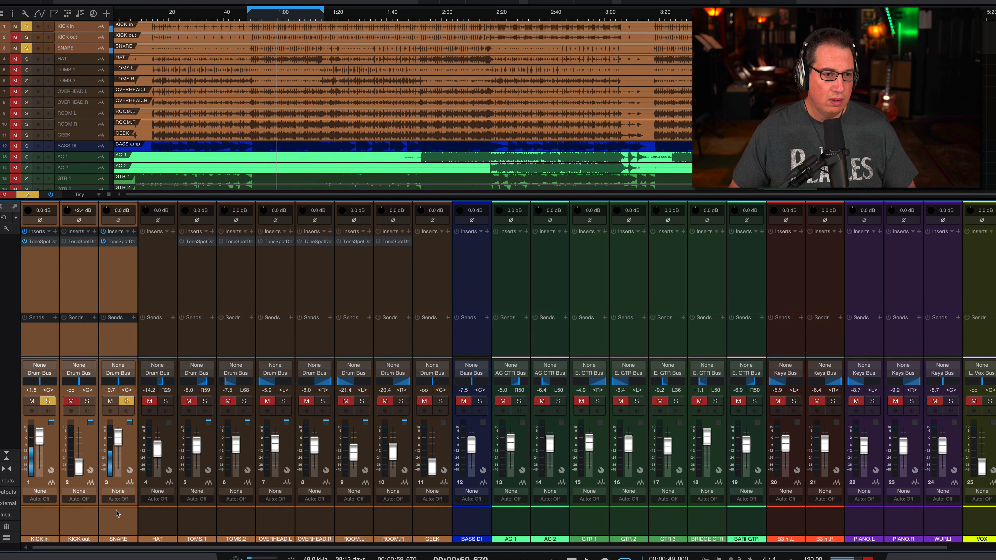
Turn ToneSpot Drum Pro back on for the kick and snare channels and lower the snare plugin's Output to -1.1 dB.
click(25, 241)
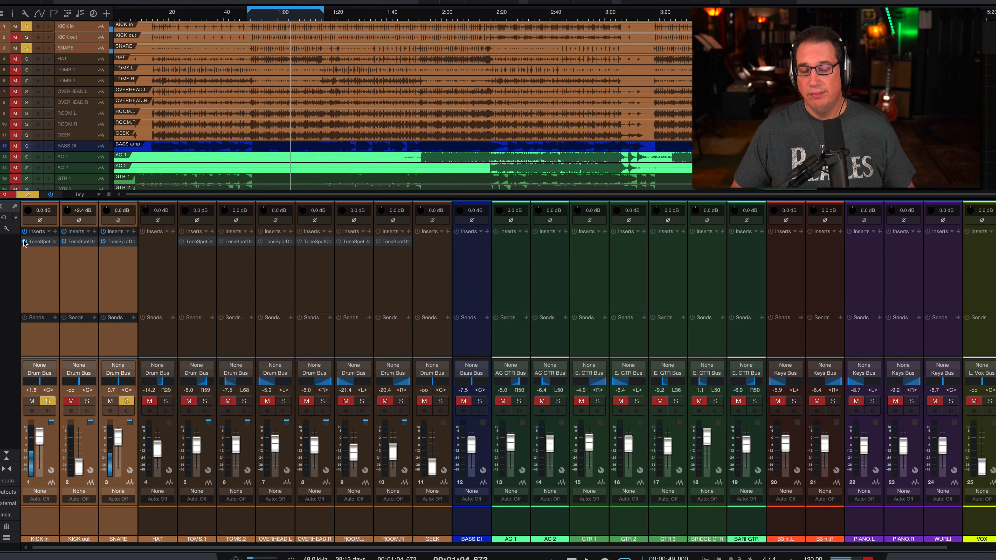
click(116, 514)
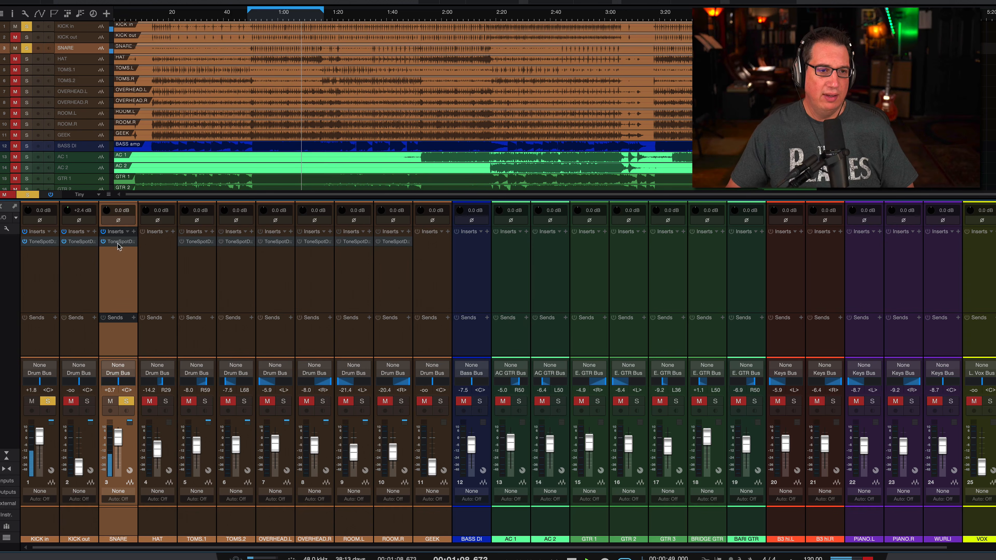
key(F11)
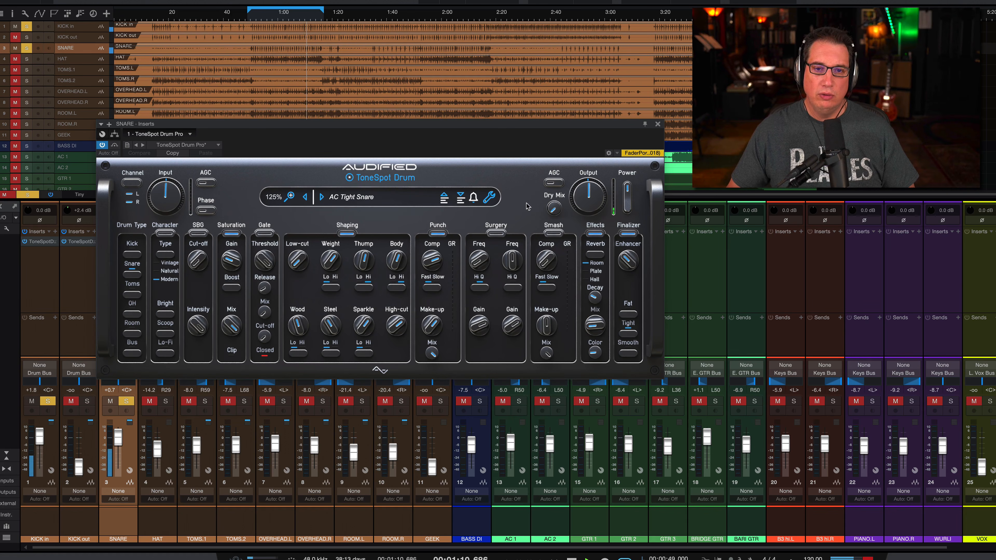
drag(581, 195, 581, 196)
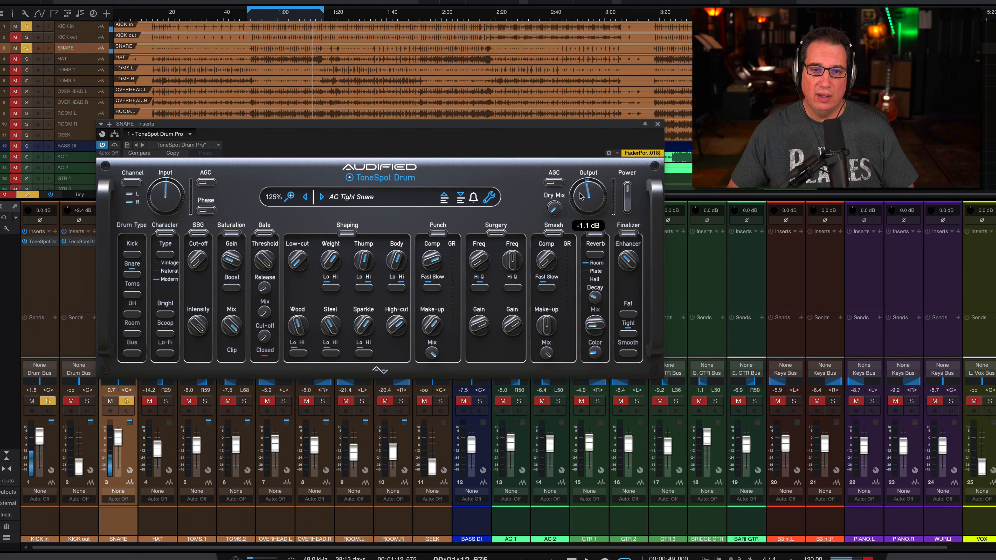
click(658, 124)
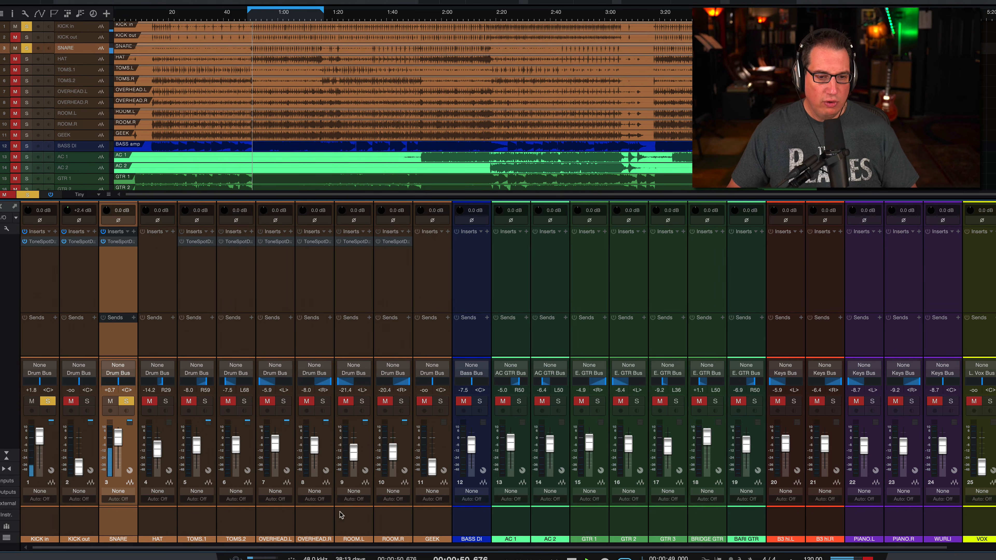
Solo OVERHEAD.L and OVERHEAD.R and raise the OVERHEAD.R fader to -4.4 dB.
click(284, 401)
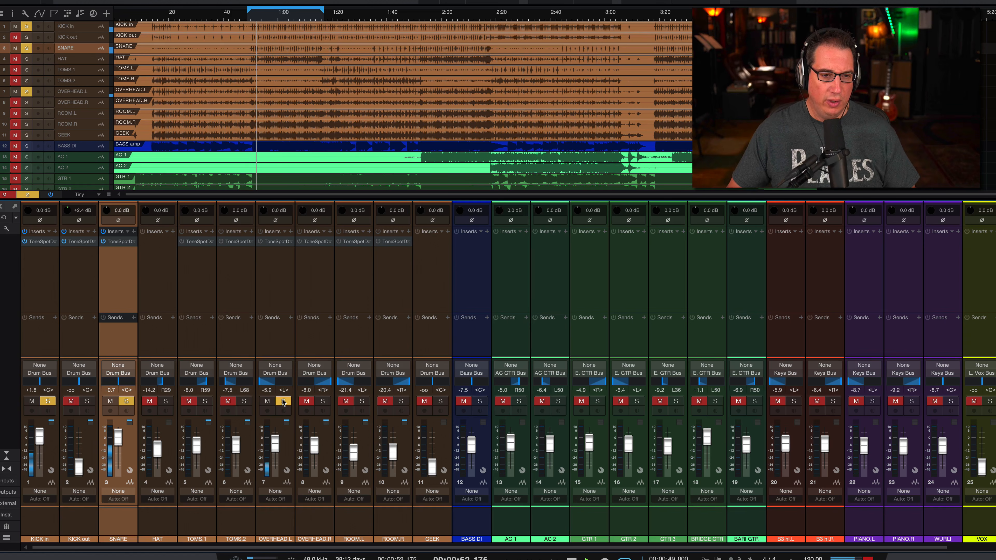
click(322, 401)
scroll(308, 445, up, 4)
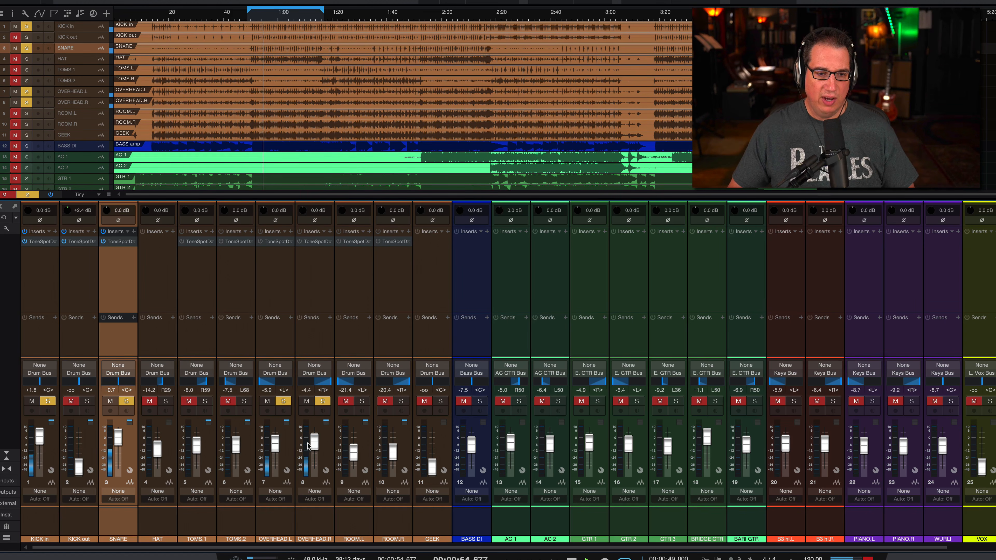
Pull the hat, toms and room channel faders all the way down and set OVERHEAD.L to -4.9 dB.
drag(236, 445, 157, 468)
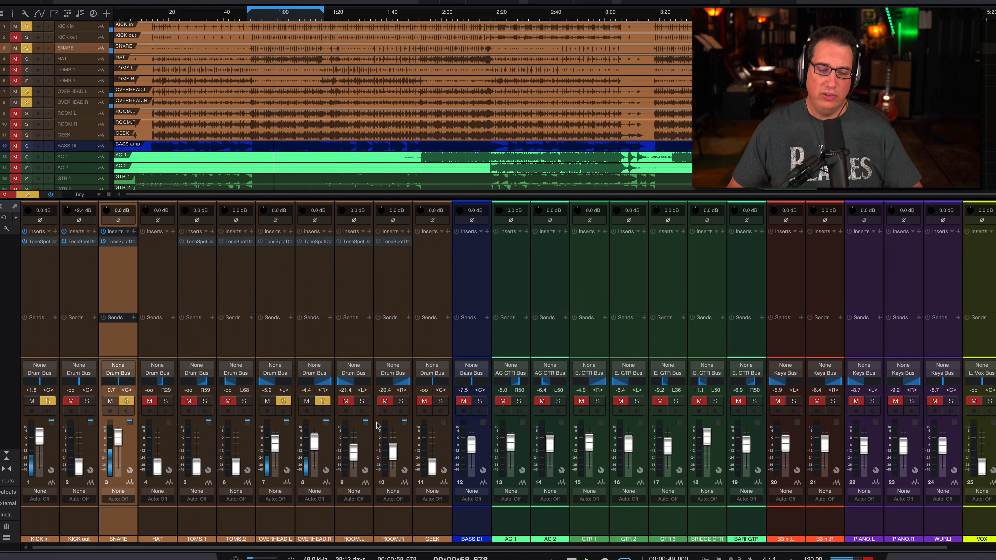
drag(353, 453, 392, 468)
mouse_move(314, 442)
mouse_down()
mouse_move(275, 444)
mouse_move(314, 441)
mouse_up()
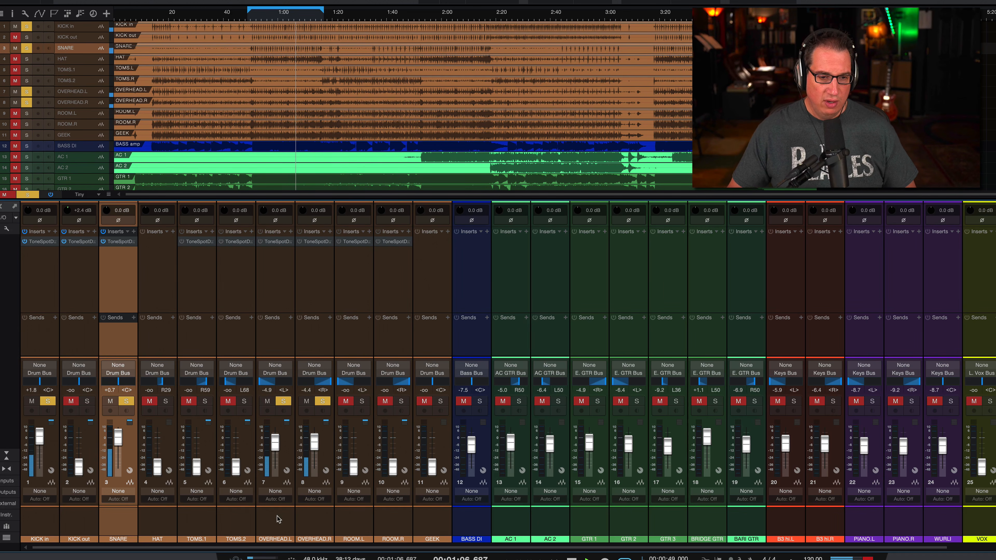
Add a bus for the two overhead channels and rename it OH Bus.
click(291, 518)
shift+click(317, 514)
right_click(317, 514)
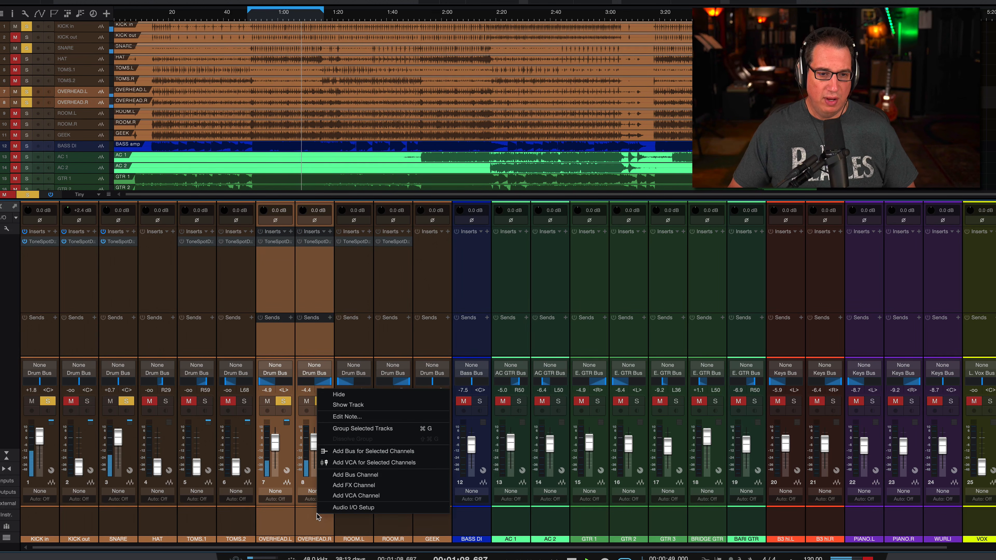
click(349, 452)
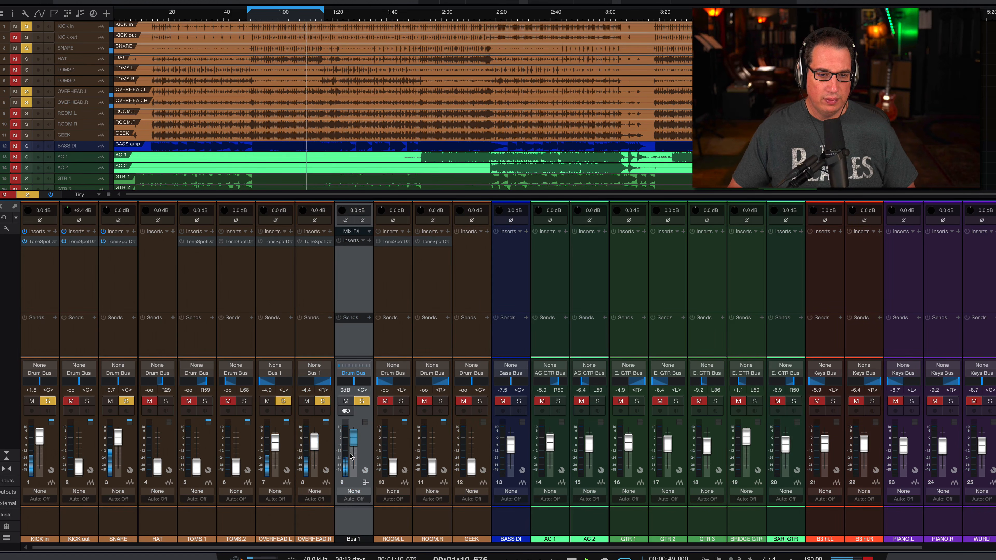
double_click(343, 539)
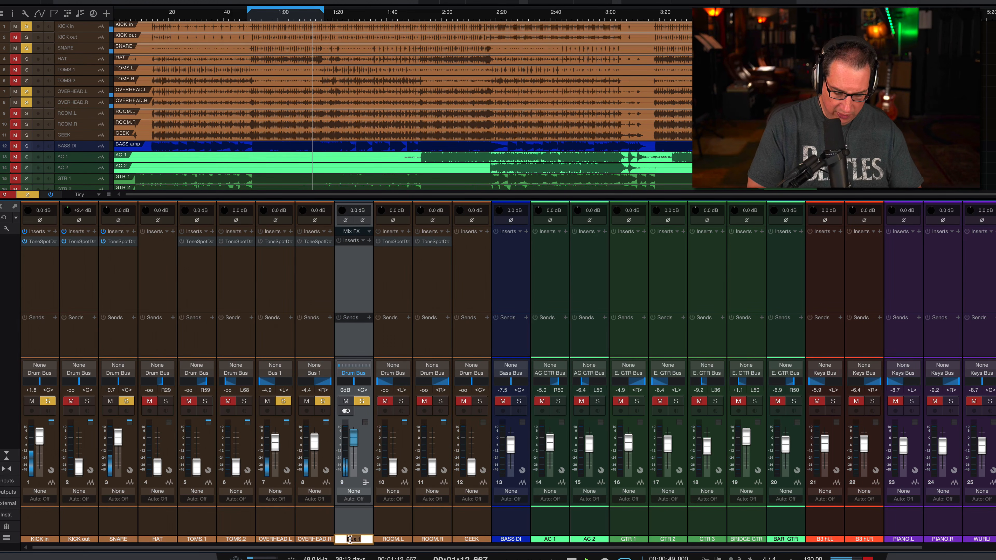
text(OH Bus)
key(Return)
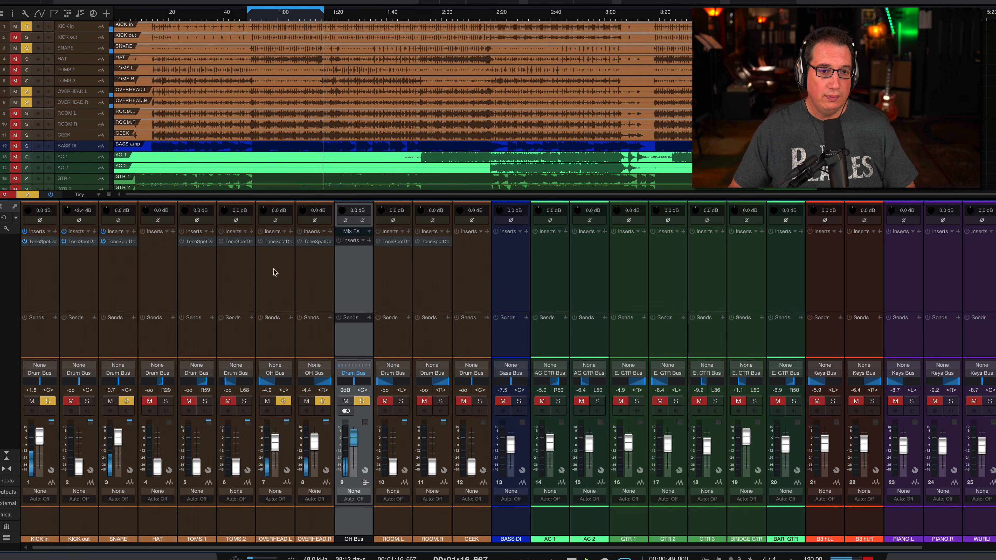
Restart playback and copy ToneSpot Drum Pro from OVERHEAD.R onto the OH Bus.
key(space)
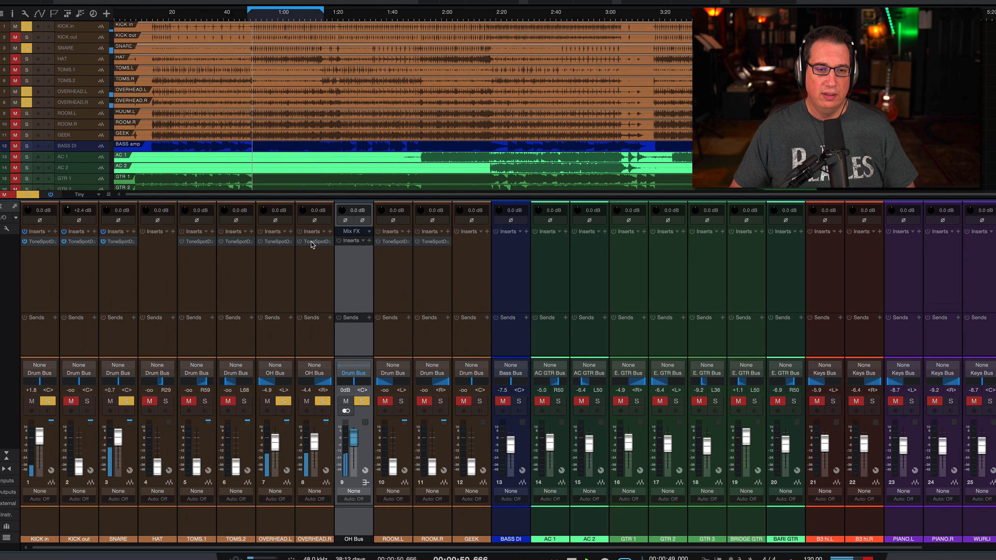
drag(311, 241, 343, 256)
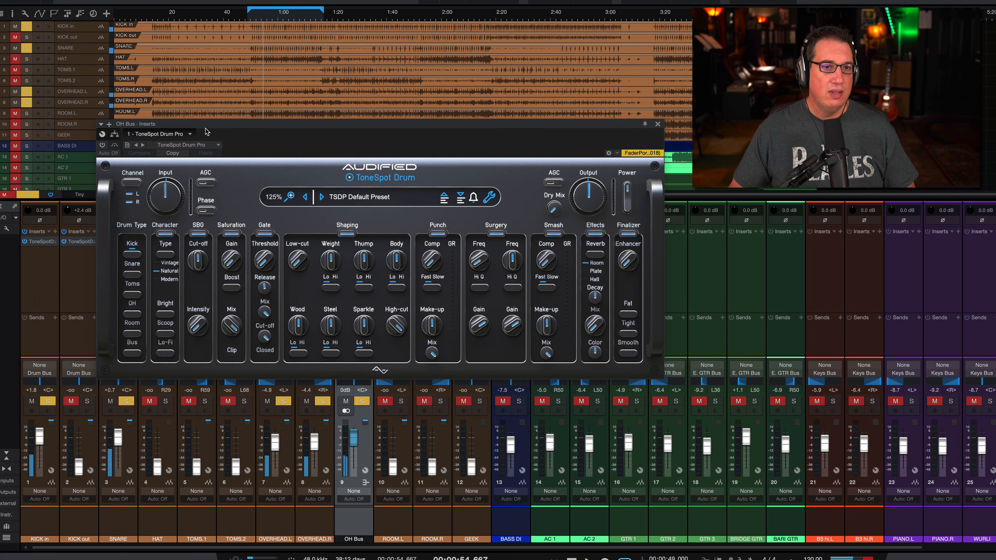
drag(210, 129, 192, 118)
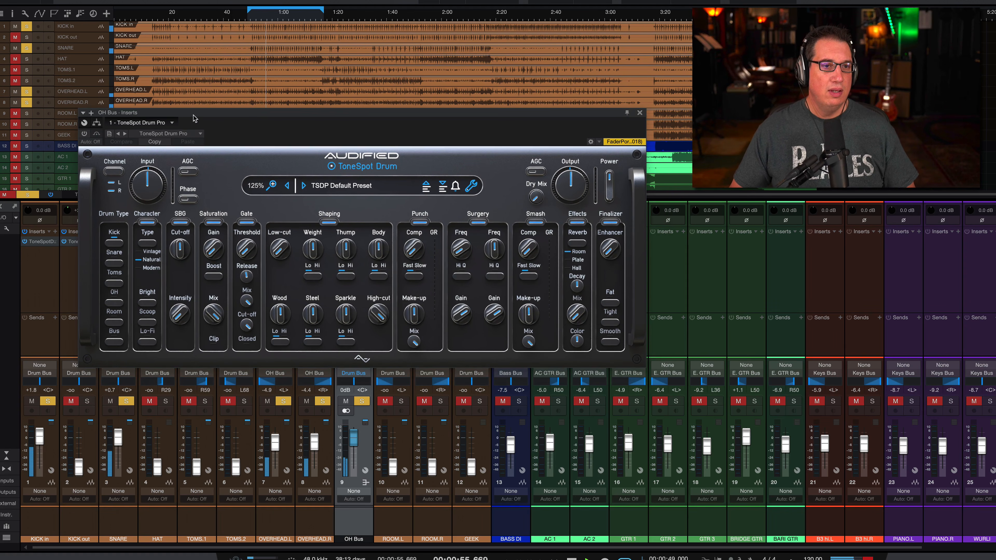
Load the AC Tight Overheads preset from the OH category on the OH Bus plugin.
click(318, 183)
mouse_move(419, 227)
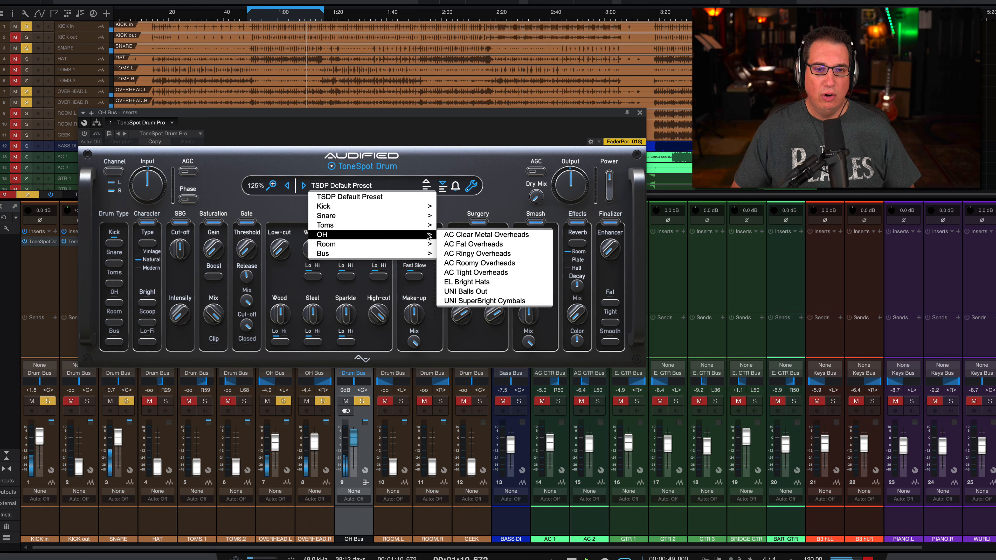
click(475, 273)
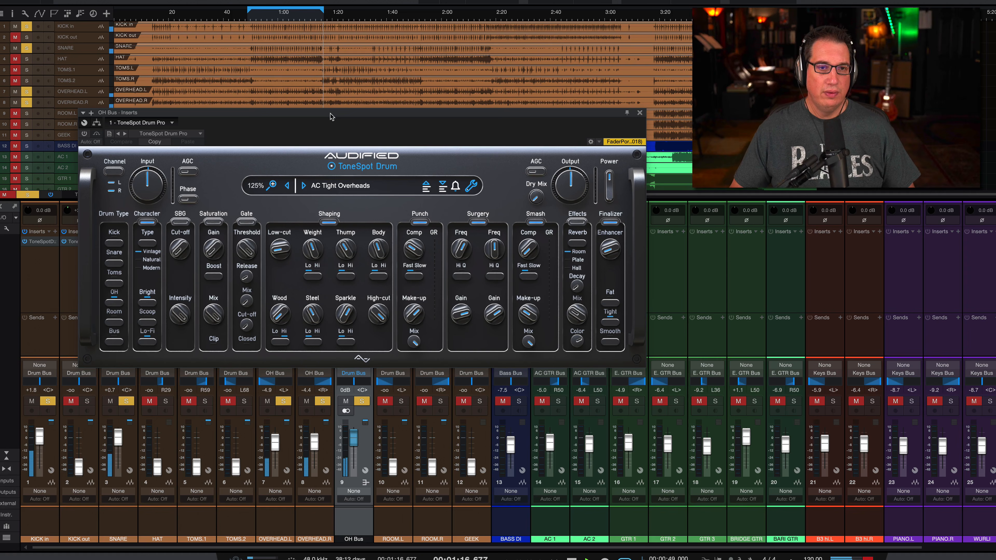
Raise the OH Bus fader to +3.8 dB and switch on its ToneSpot Drum Pro.
drag(328, 115, 319, 99)
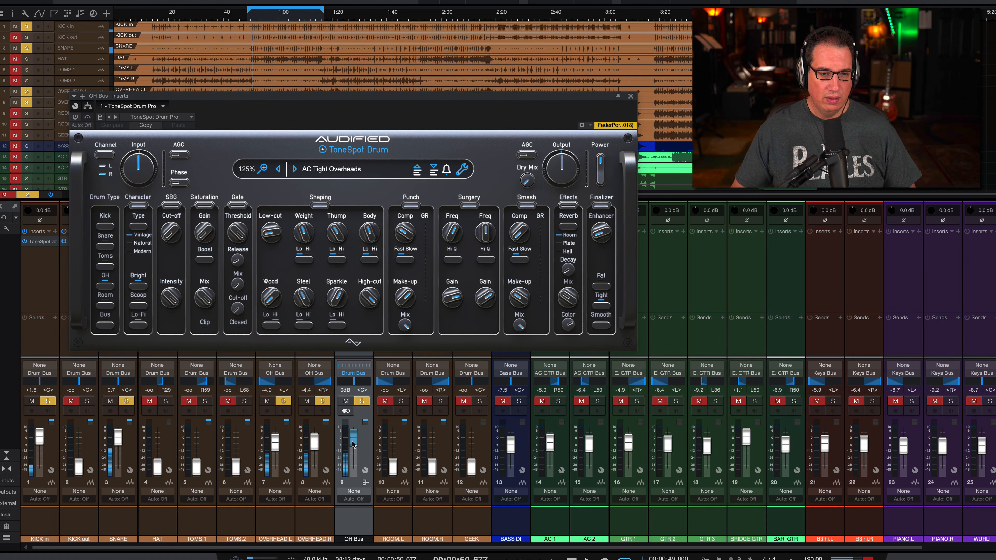
drag(352, 442, 352, 440)
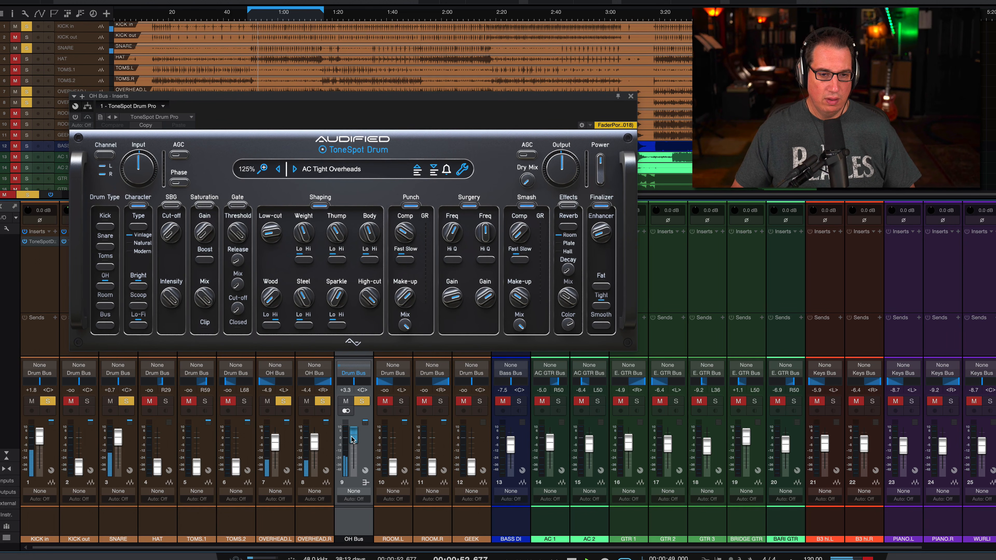
click(87, 118)
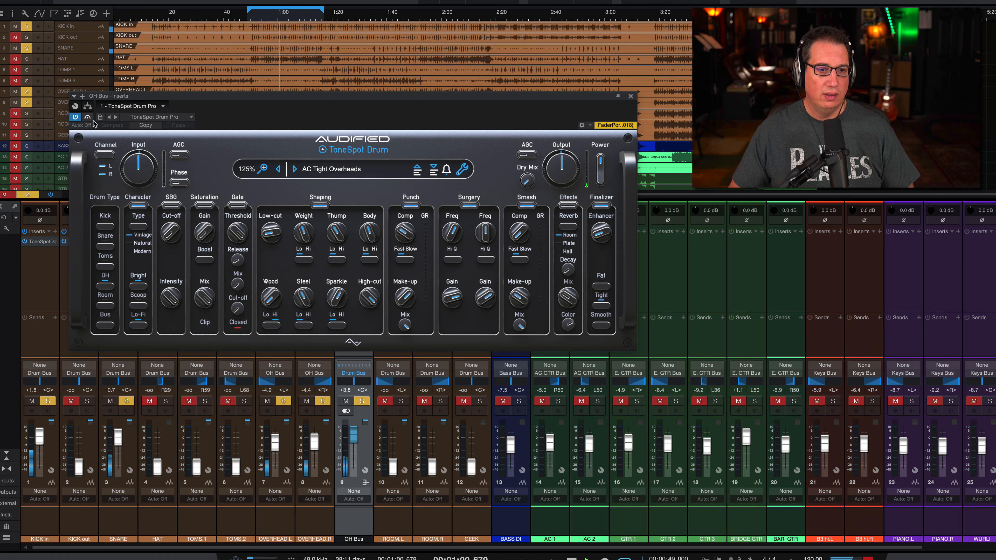
Try the AC Roomy Overheads preset on the OH Bus.
click(319, 173)
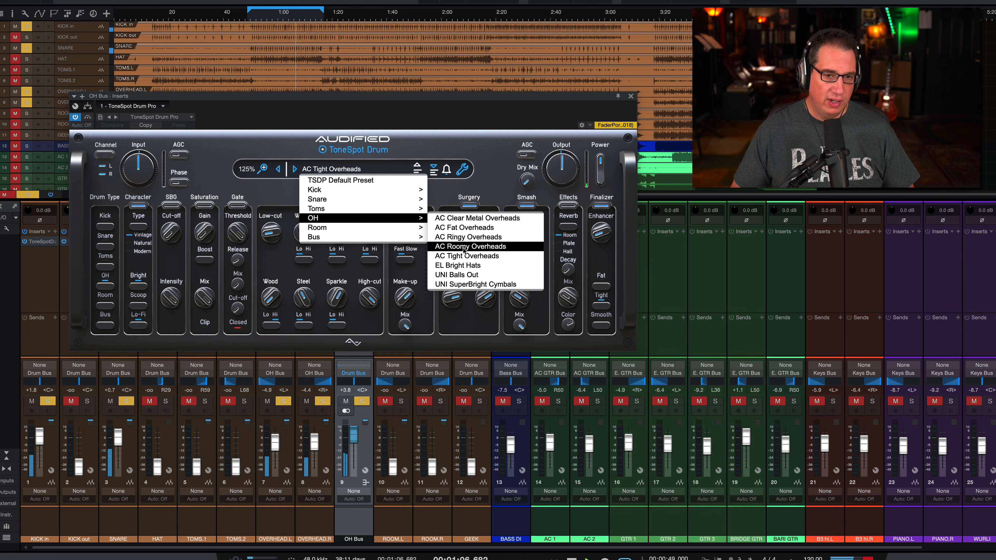
click(464, 246)
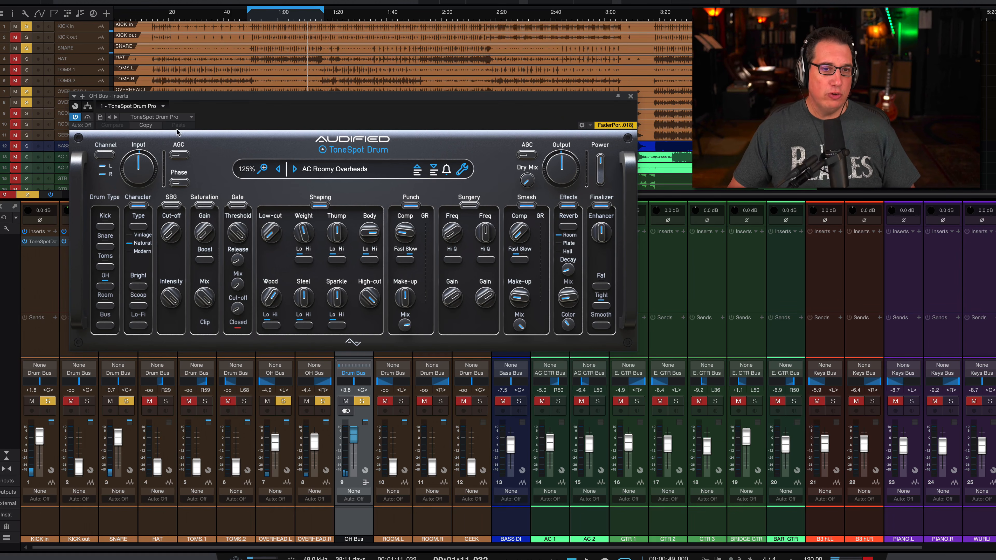
Load the TSDP Default Preset on the OH Bus and set Drum Type to OH with the Natural Character type.
click(341, 169)
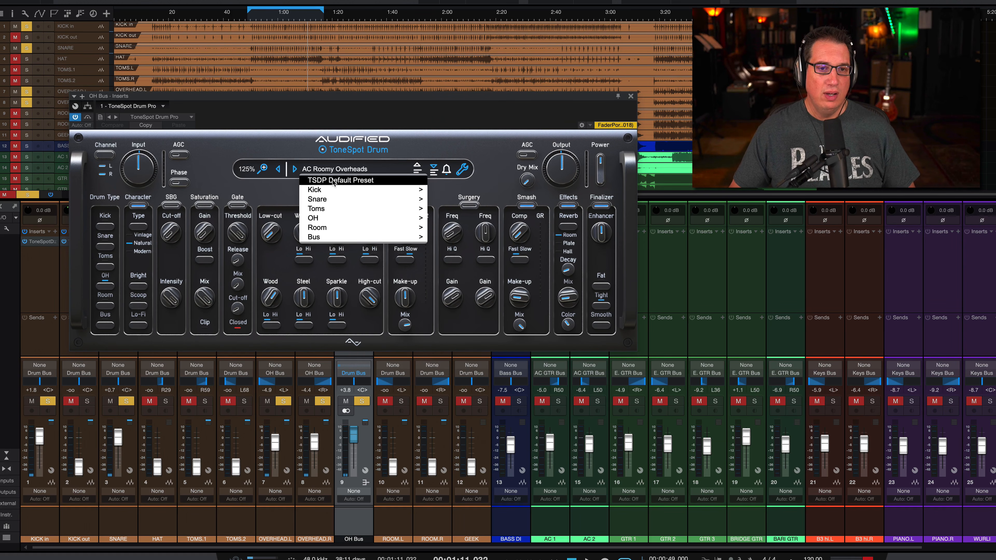
click(333, 182)
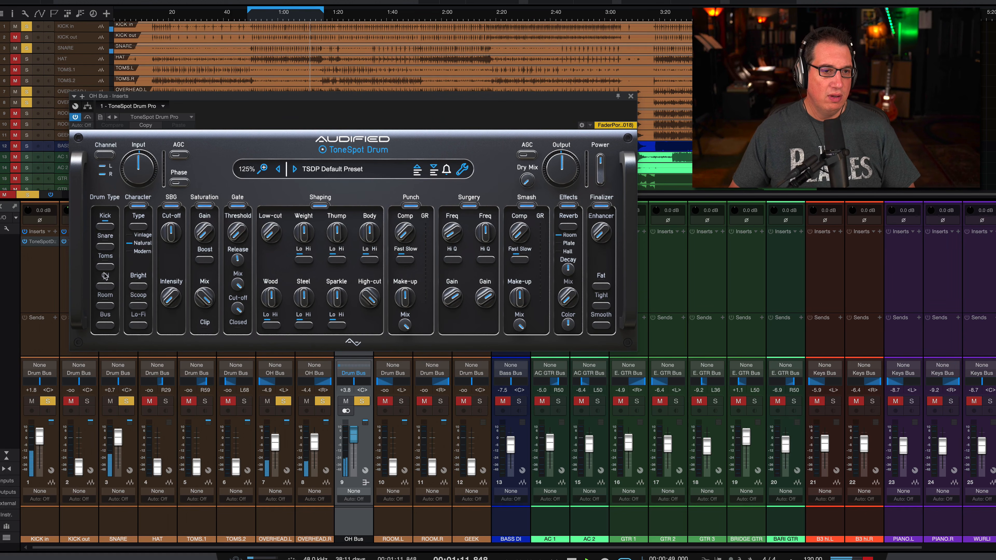
click(105, 286)
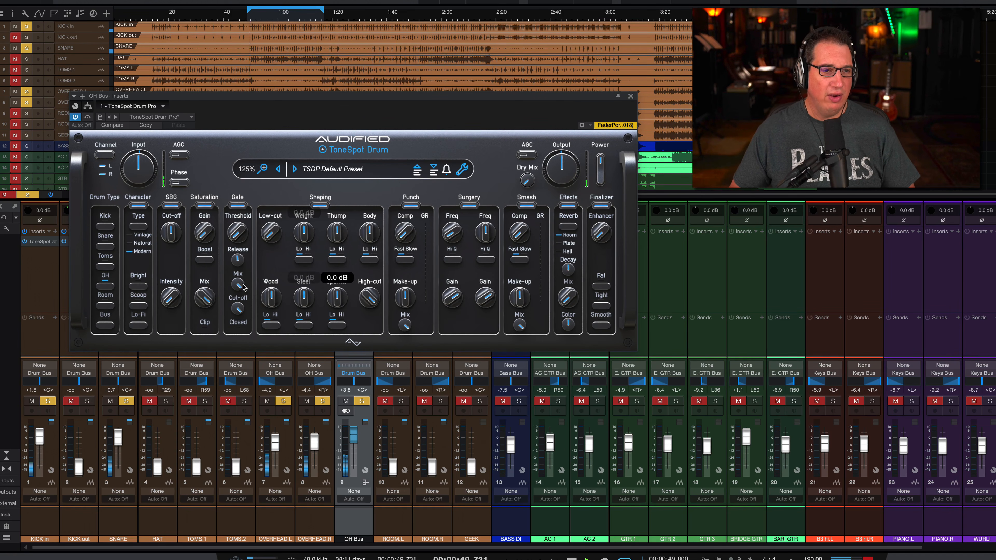
click(140, 230)
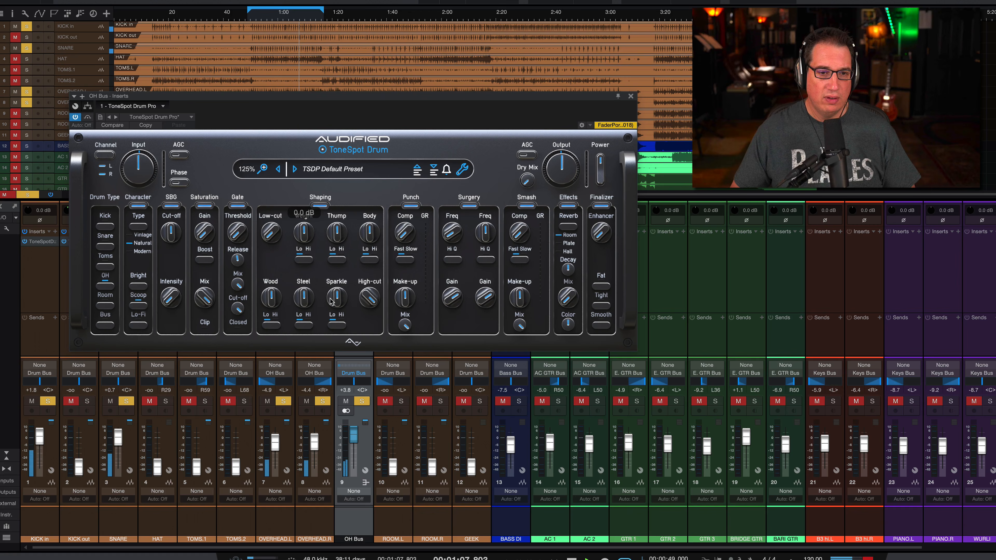
Boost Sparkle in the Shaping section and raise the Punch section's Comp to 76.1 %.
drag(332, 294, 329, 277)
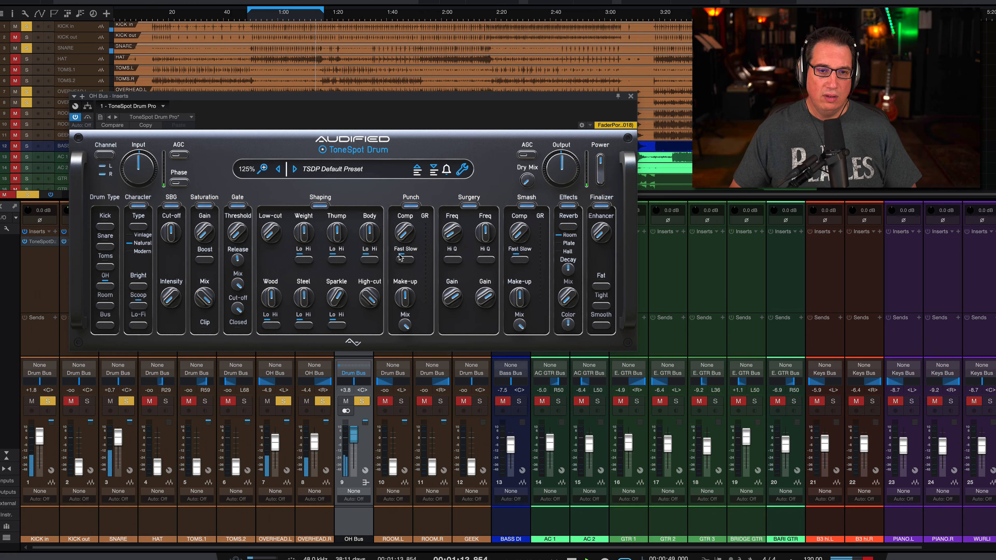
drag(404, 233, 390, 180)
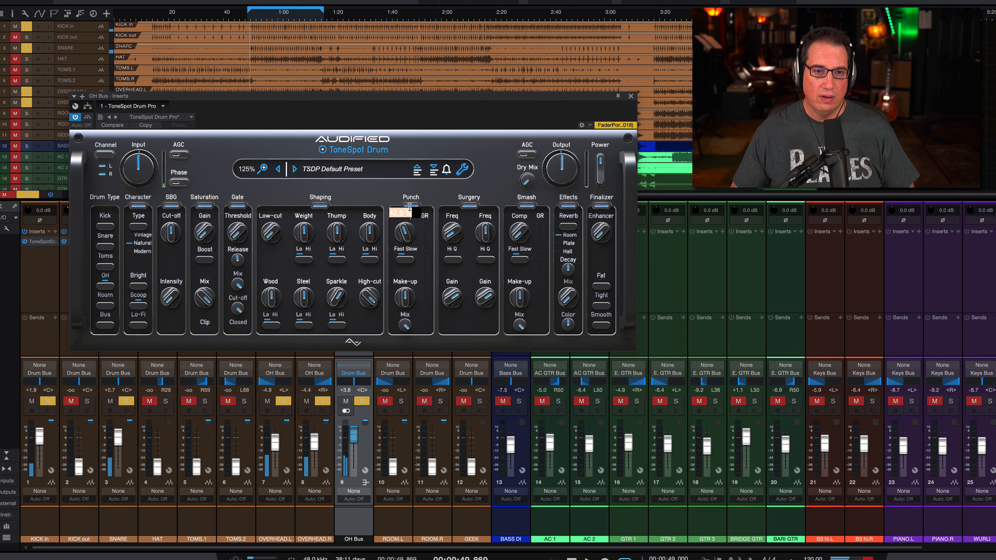
drag(404, 227, 390, 183)
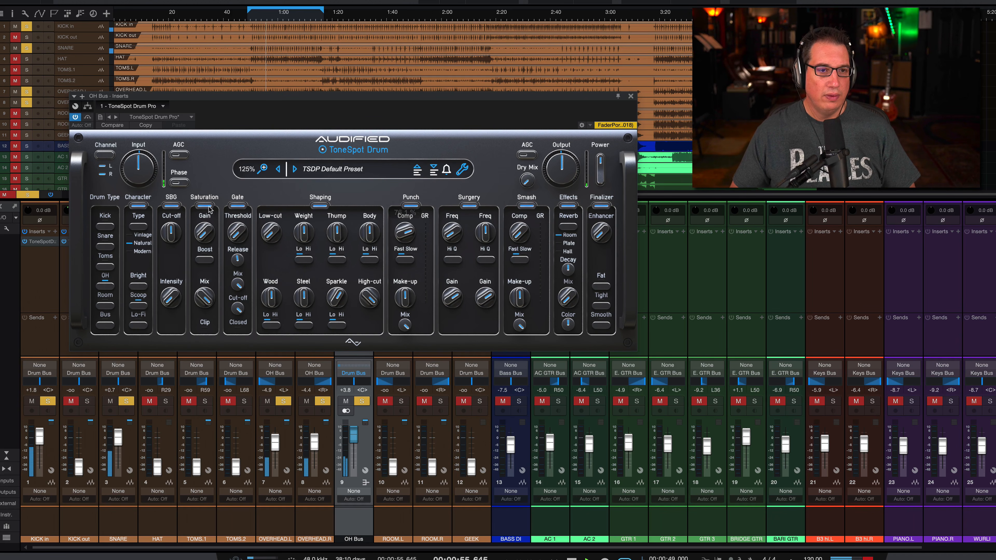
Raise the OH Bus plugin's Input gain and lower its Output to -2.6 dB.
mouse_move(134, 176)
drag(134, 171, 135, 162)
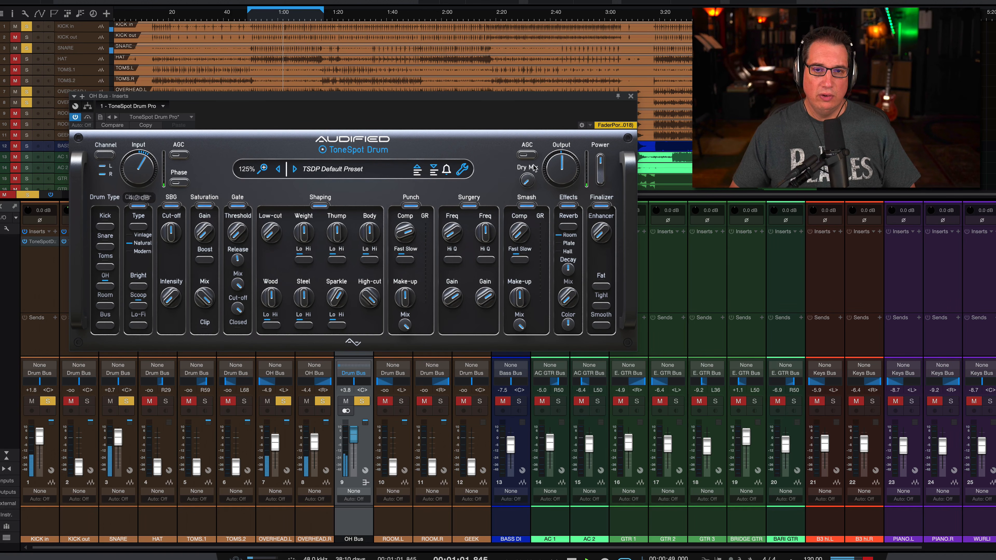
drag(548, 164, 547, 166)
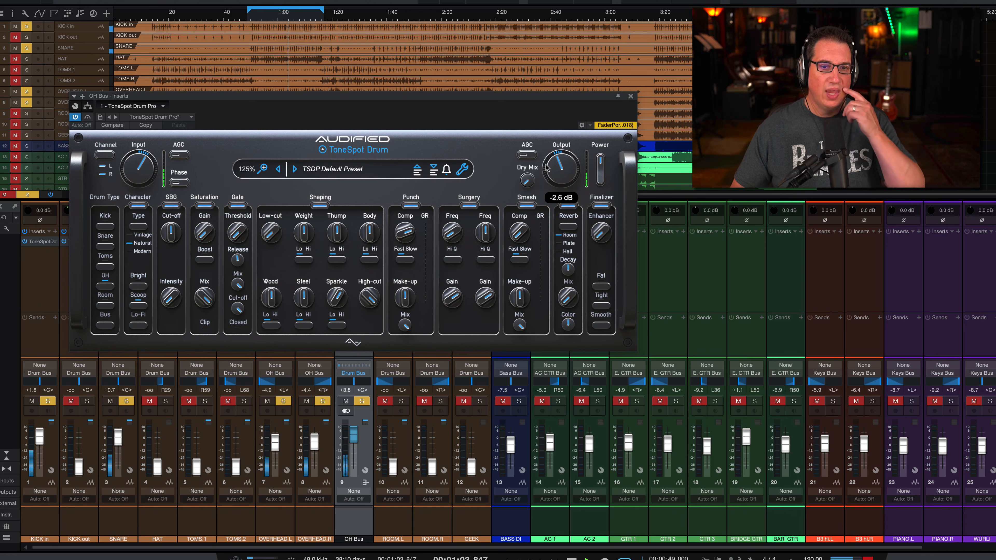
Sweep the Punch section's Comp up and back on the OH Bus, and raise its Make-up gain slightly.
mouse_move(398, 233)
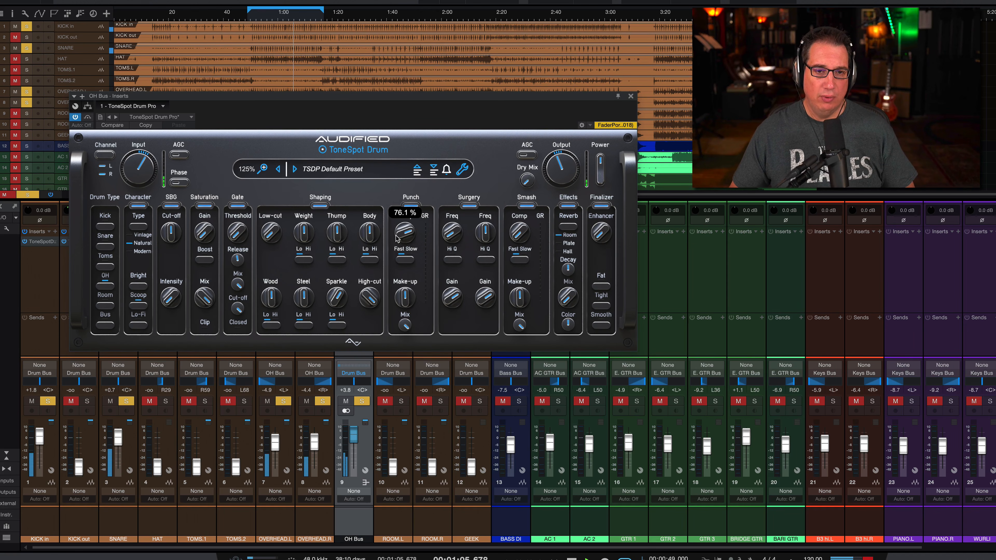
drag(396, 235, 395, 220)
drag(398, 208, 397, 237)
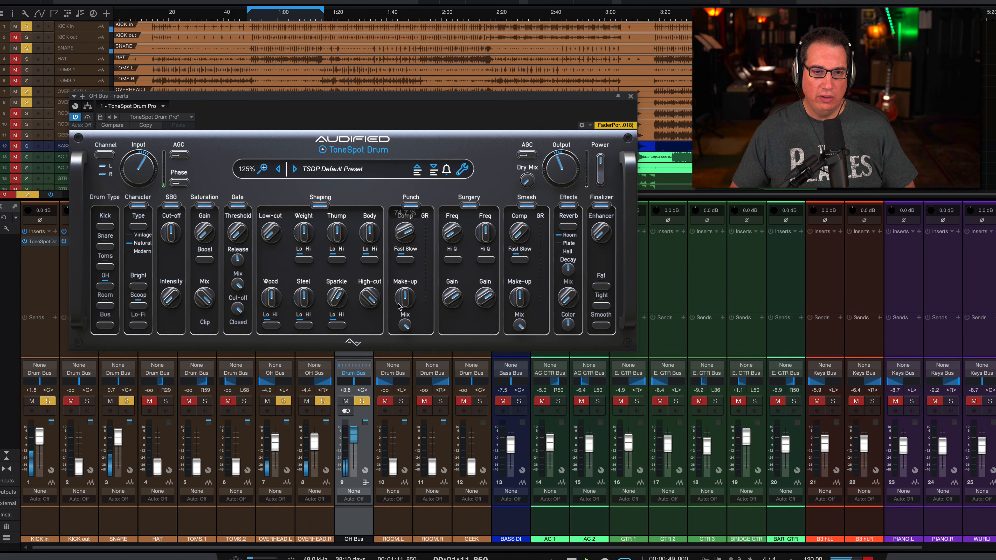
drag(402, 295, 402, 289)
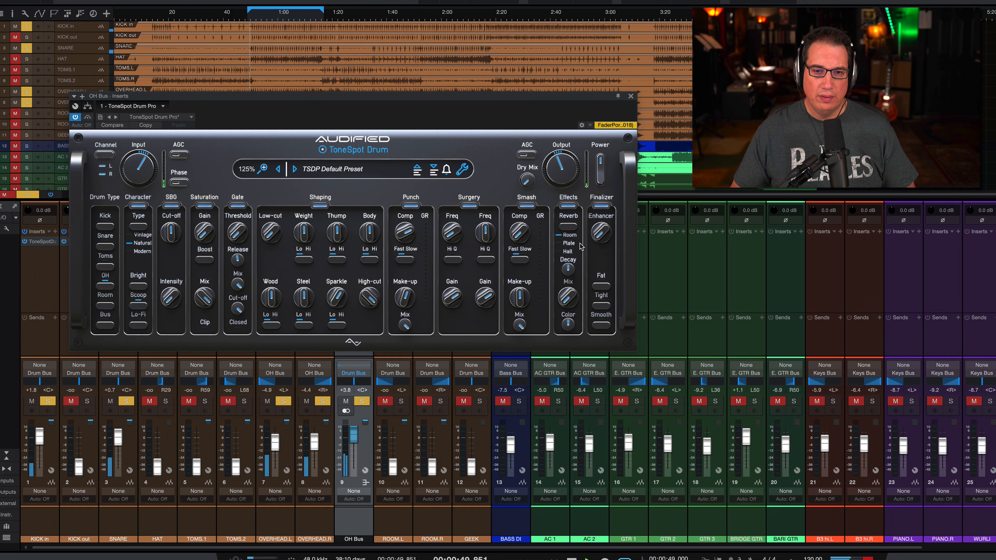
Bypass the Surgery section, then set the Smash section's Comp to 56.9 % and its Mix to 36.2 % on the OH Bus.
click(469, 205)
click(528, 206)
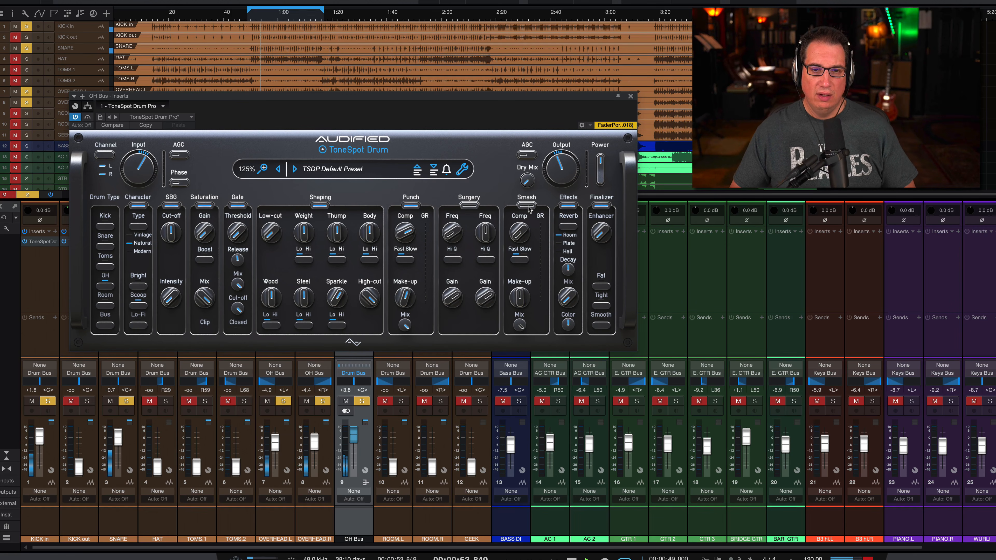
click(528, 206)
drag(508, 236, 515, 168)
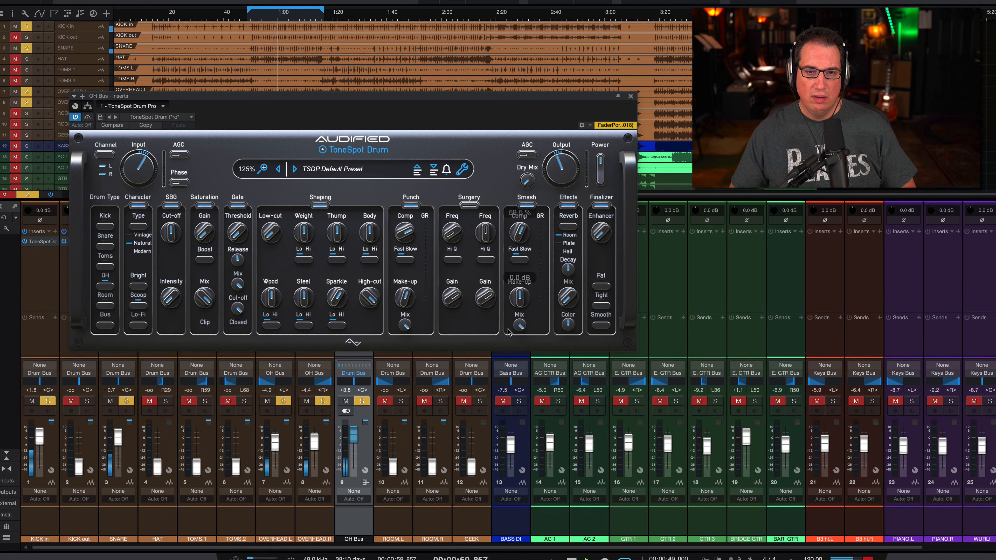
mouse_move(519, 326)
drag(520, 326, 510, 389)
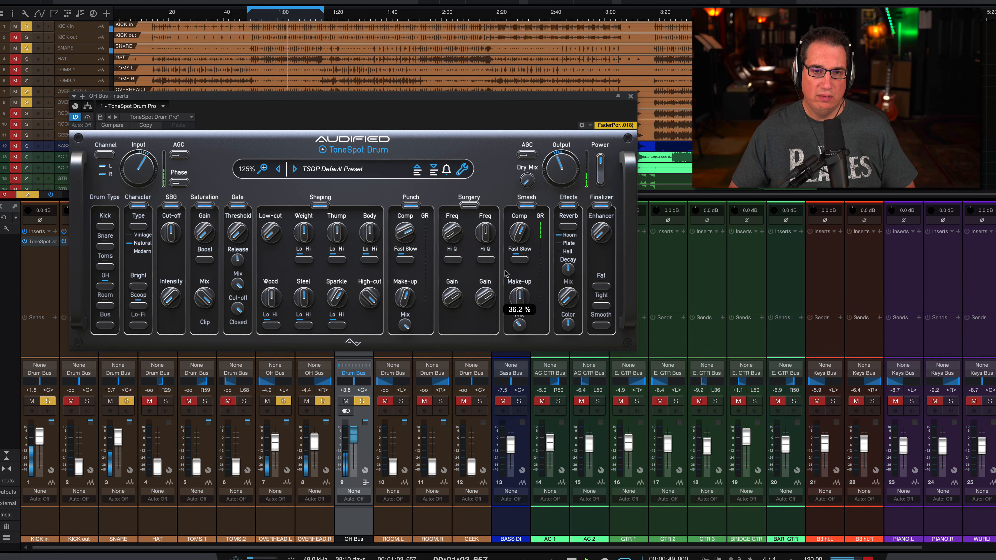
drag(516, 234, 516, 236)
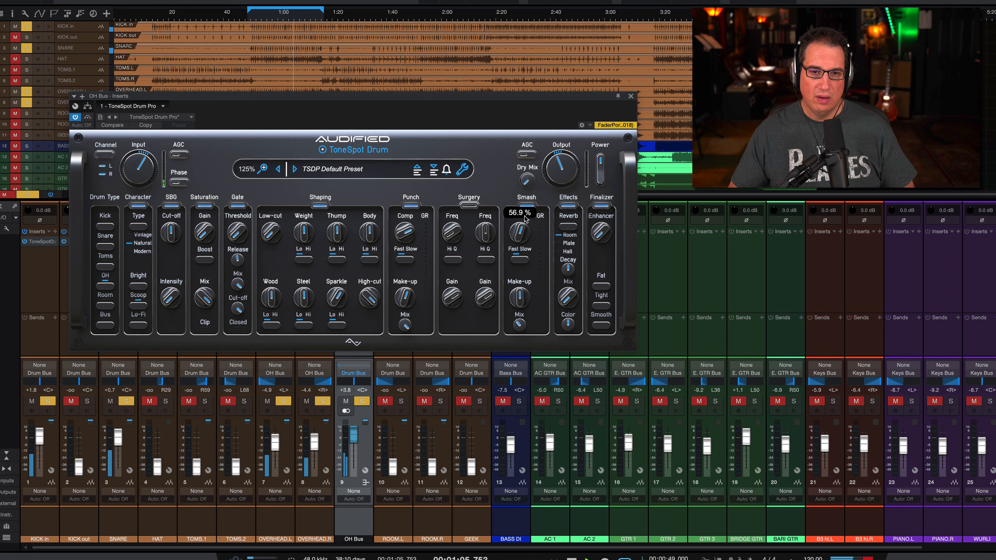
Compare the overheads with the Smash section bypassed and active, and try its Fast/Slow switch.
click(527, 207)
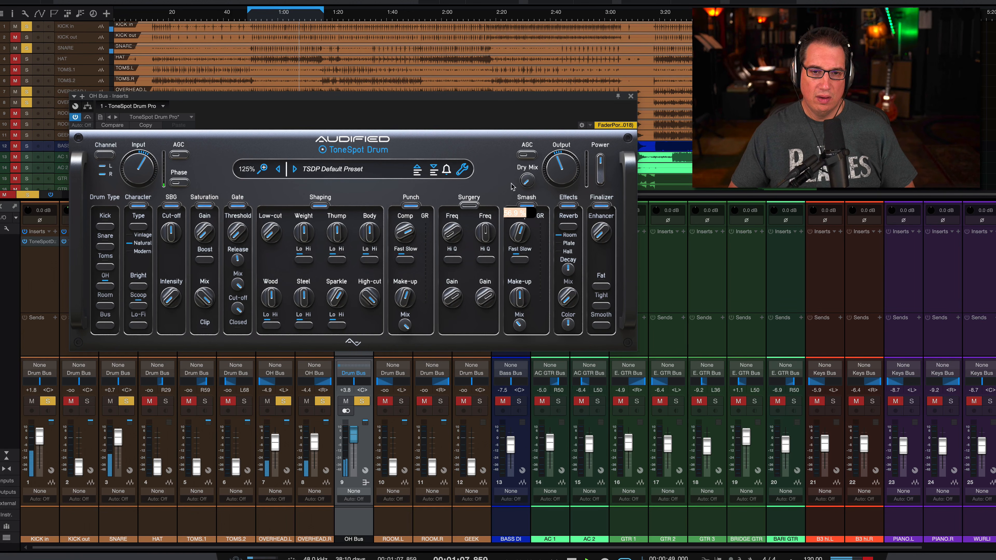
click(526, 205)
click(527, 205)
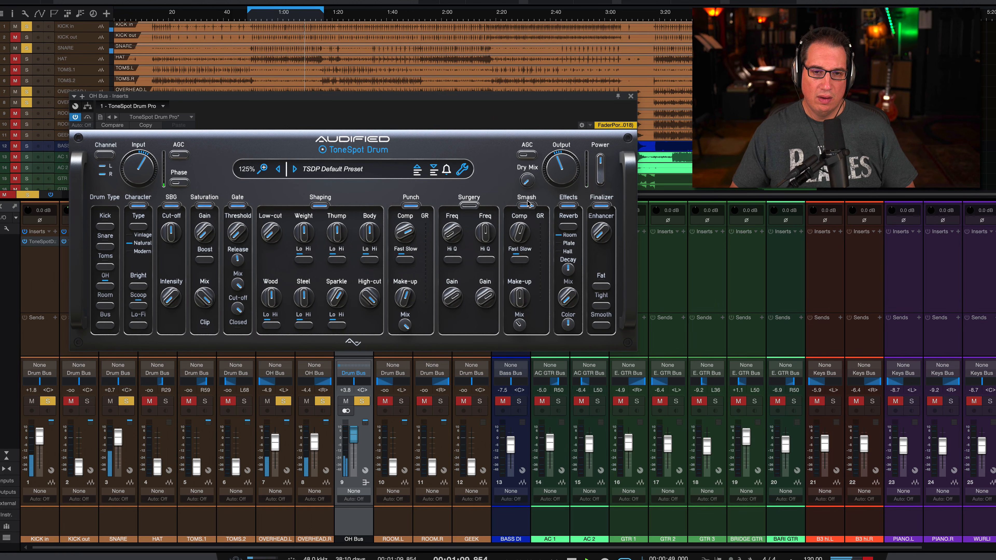
click(522, 261)
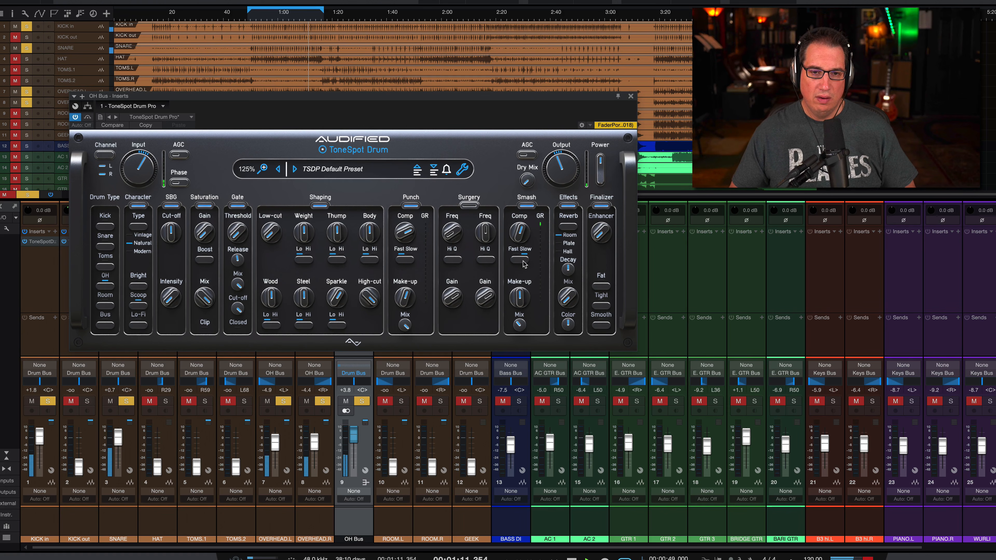
click(524, 206)
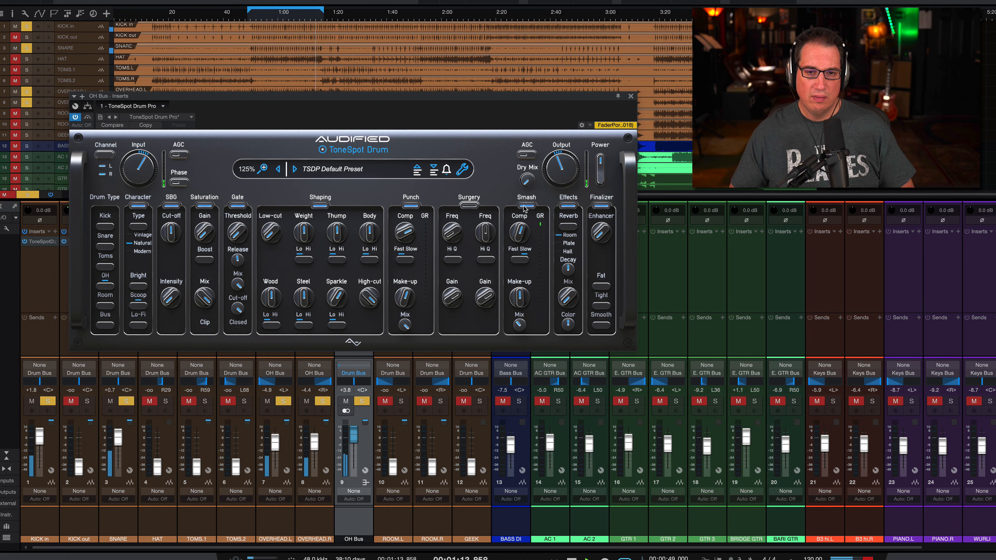
click(525, 205)
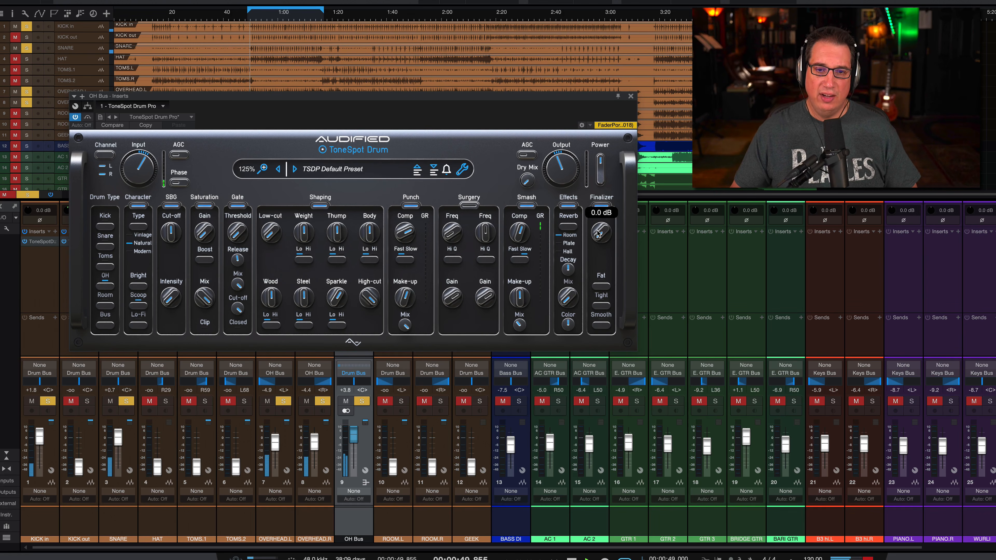
Raise the Finalizer's Enhancer to 3.1 dB, audition the Tight, Fat and Smooth modes, and readjust the Enhancer.
drag(598, 231, 596, 192)
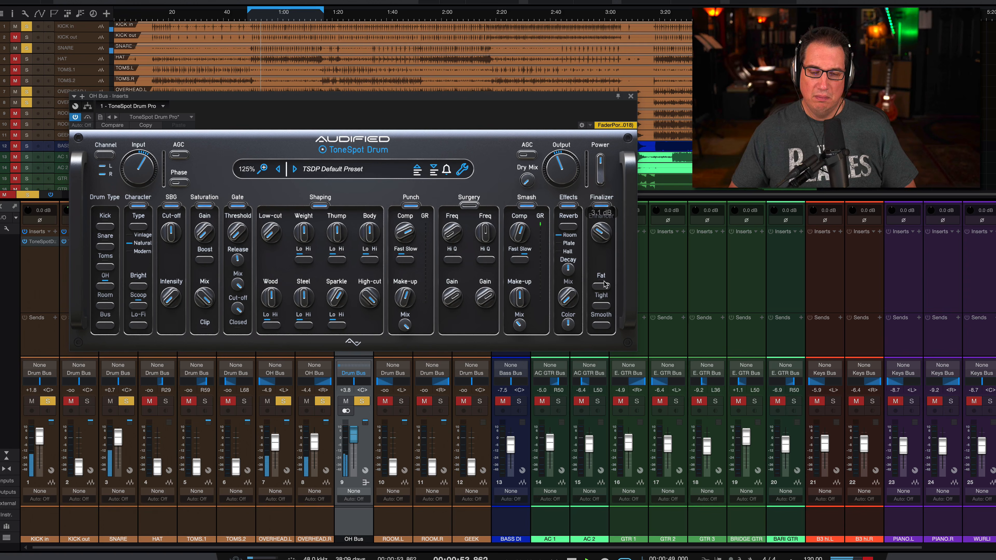
click(602, 305)
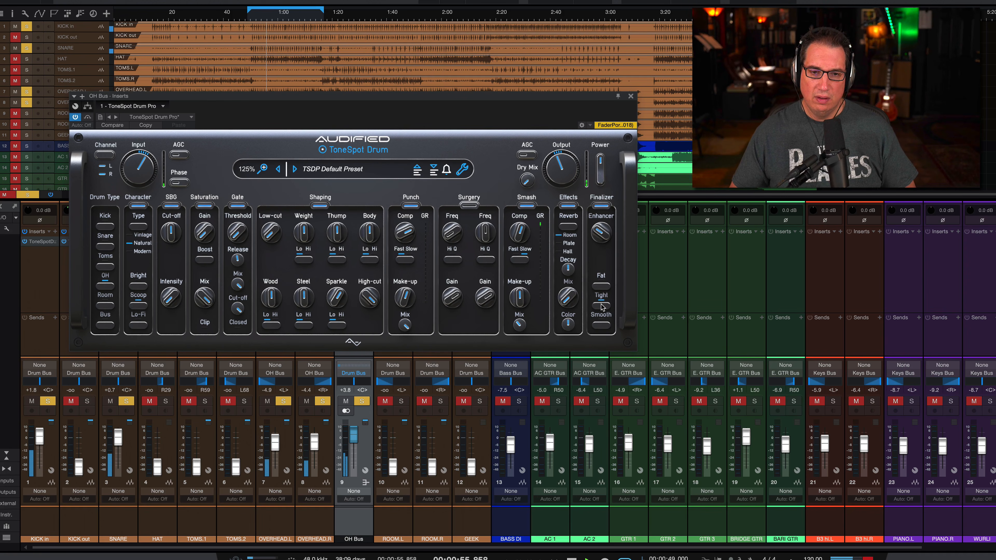
click(602, 287)
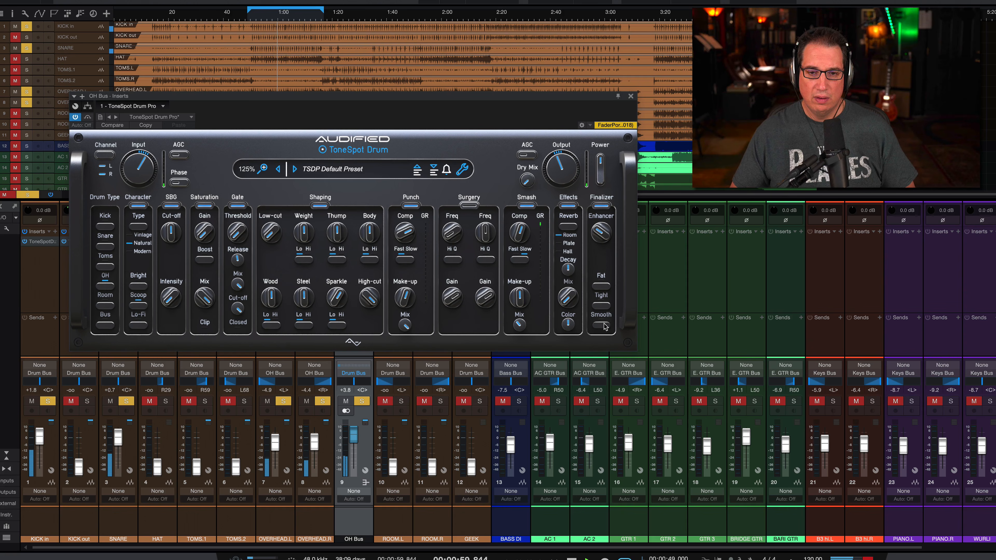
click(604, 325)
click(600, 286)
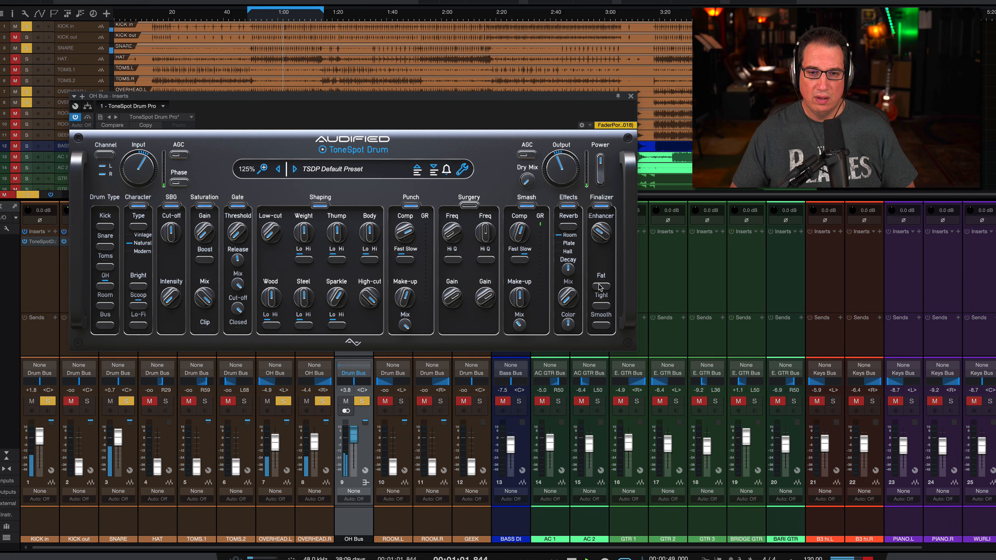
click(600, 306)
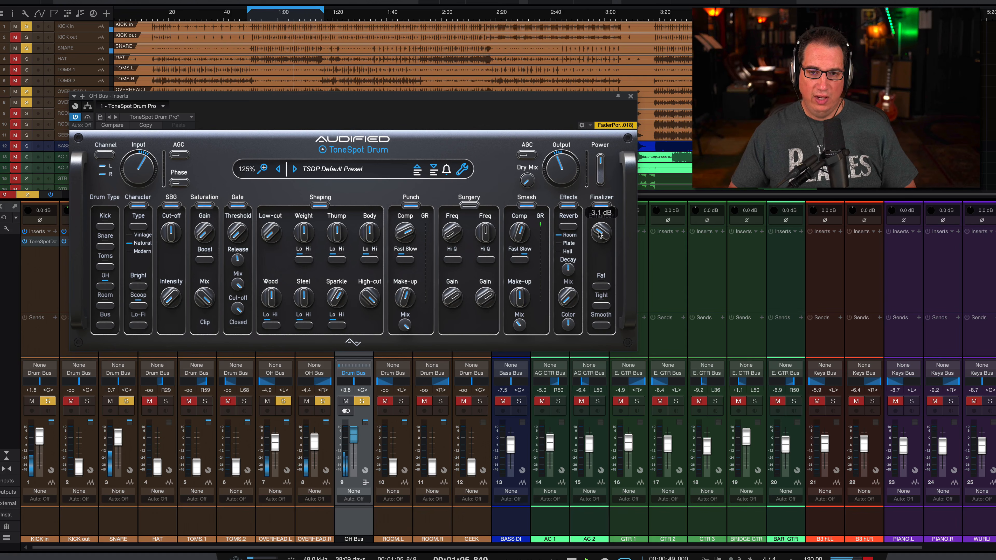
drag(600, 239, 600, 241)
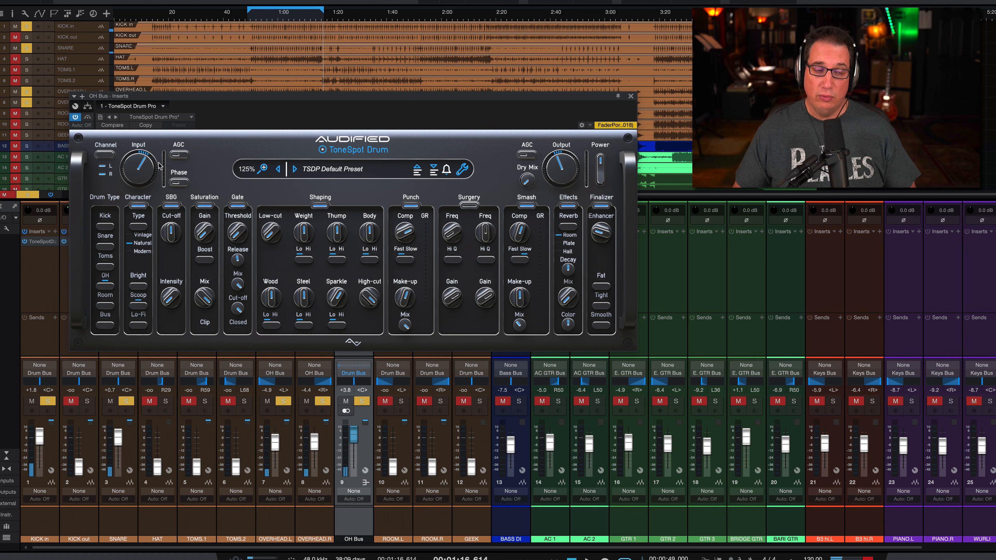
Play the drums, pull the OH Bus fader down and back up to +3.3 dB, and close its plugin window.
drag(275, 97, 274, 100)
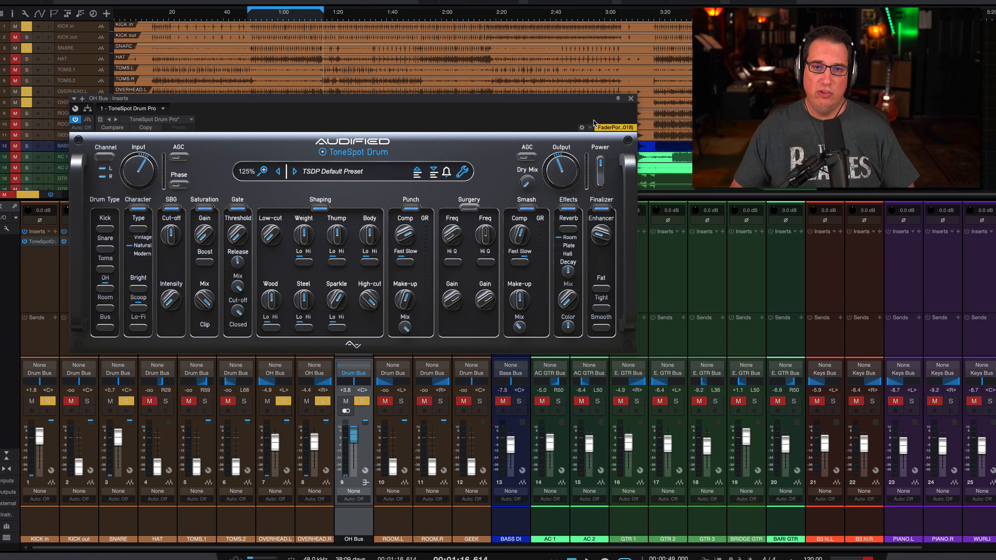
key(space)
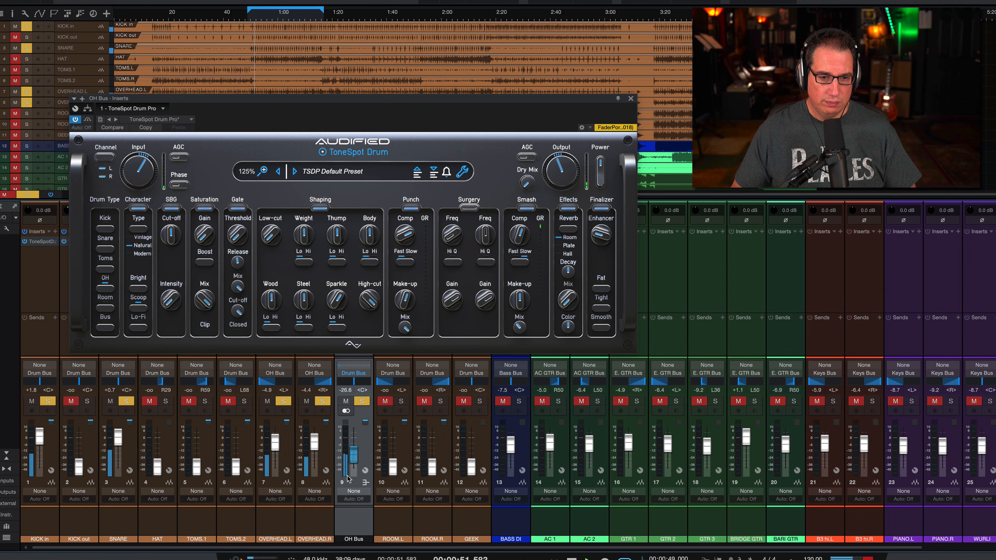
mouse_move(348, 440)
mouse_down()
mouse_move(346, 481)
mouse_move(346, 442)
mouse_up()
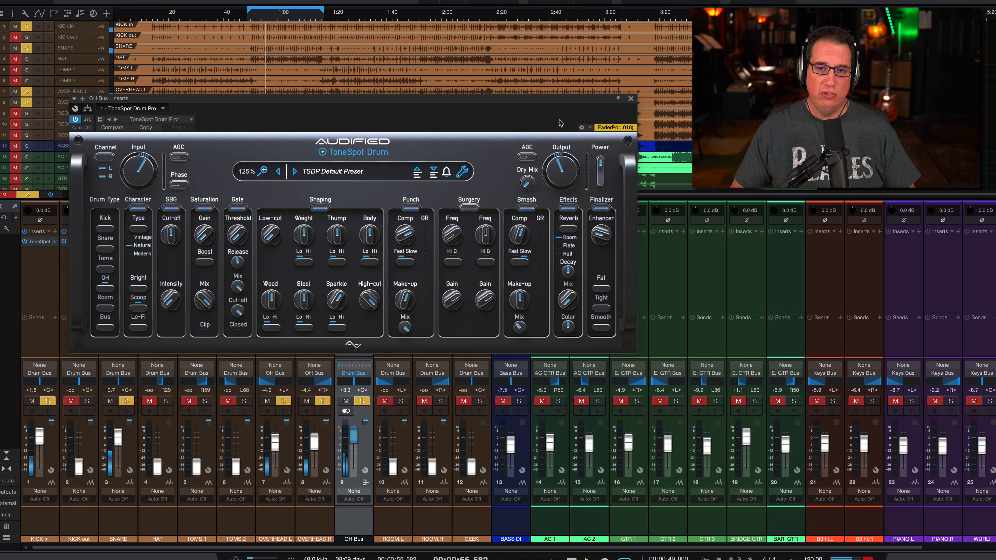
click(630, 99)
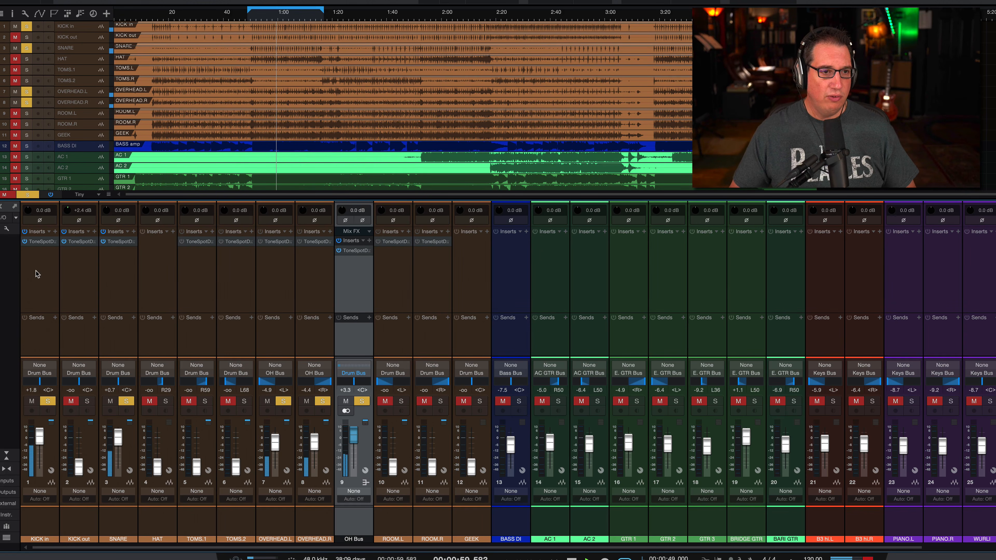
Bypass and reactivate all inserts during playback to compare the unprocessed and processed drums, and stop playback.
click(52, 195)
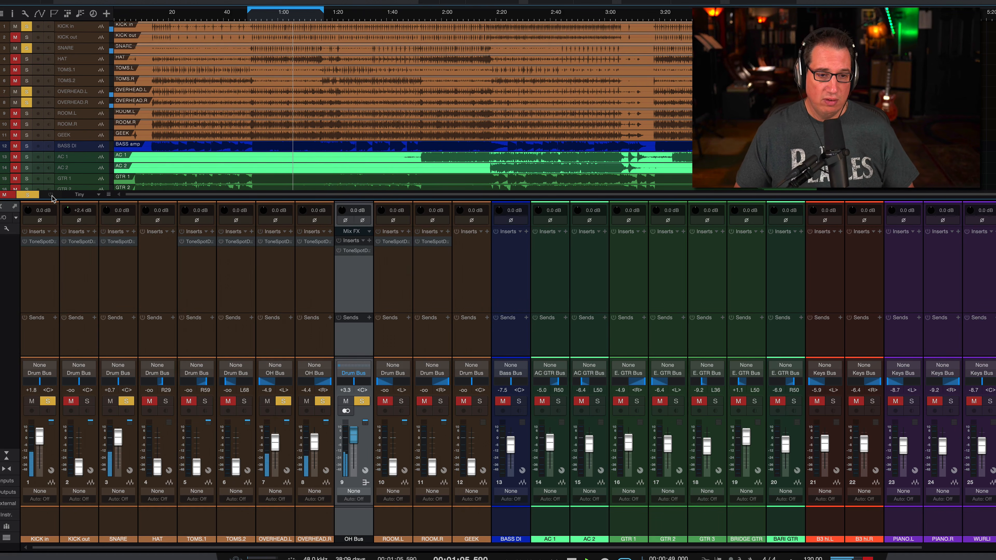
click(52, 196)
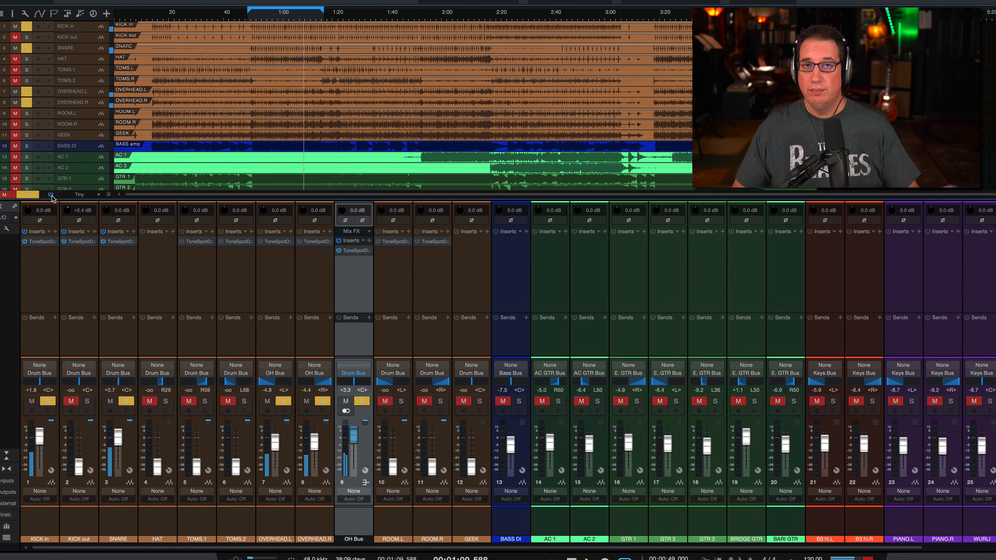
key(space)
Reopen ToneSpot Drum Pro on the OH Bus and reposition its window over the mixer.
click(354, 251)
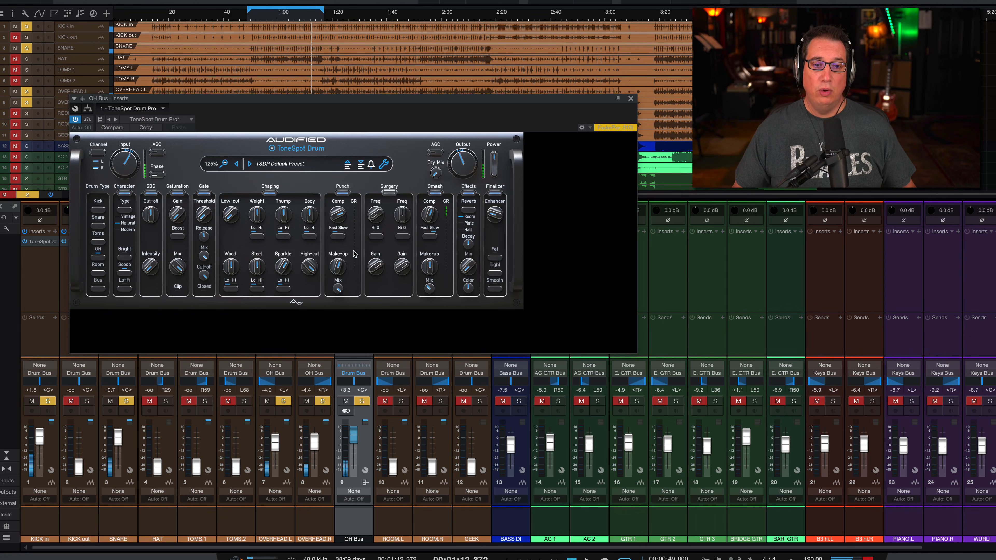
drag(354, 98, 350, 119)
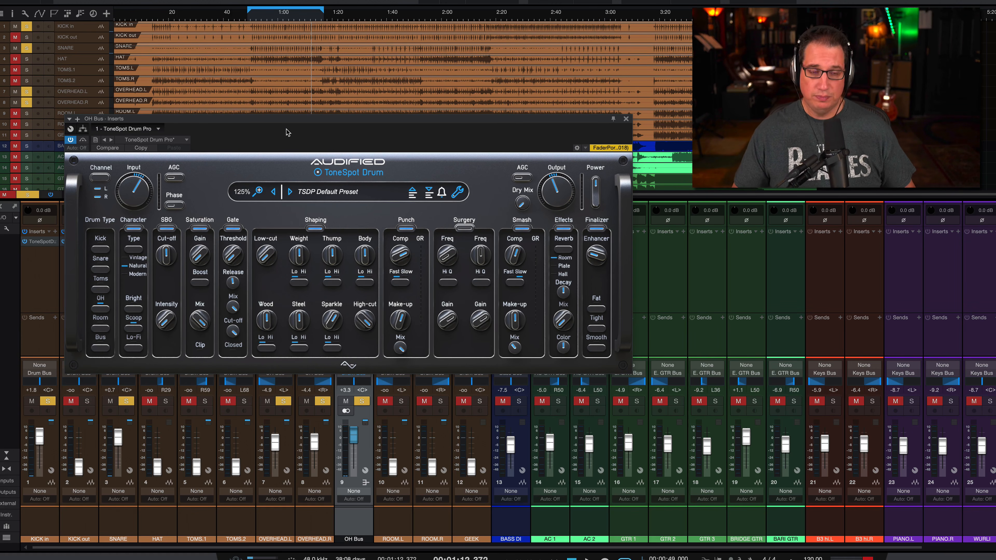
drag(289, 121, 277, 108)
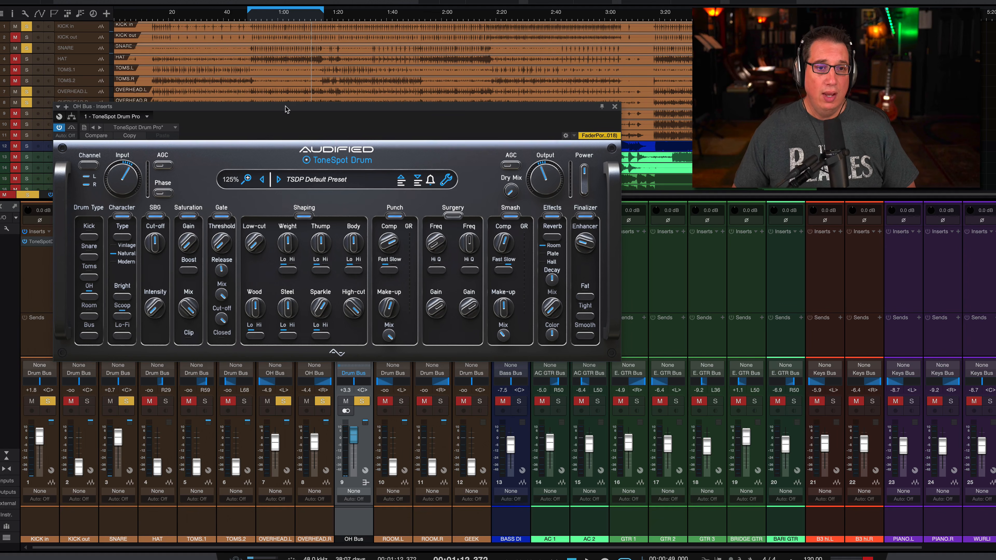
drag(284, 111, 292, 104)
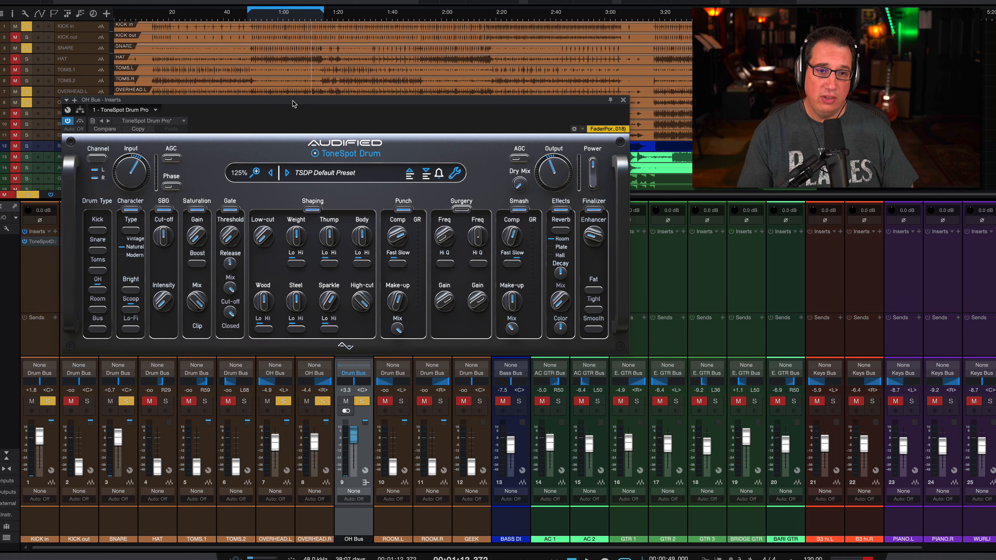